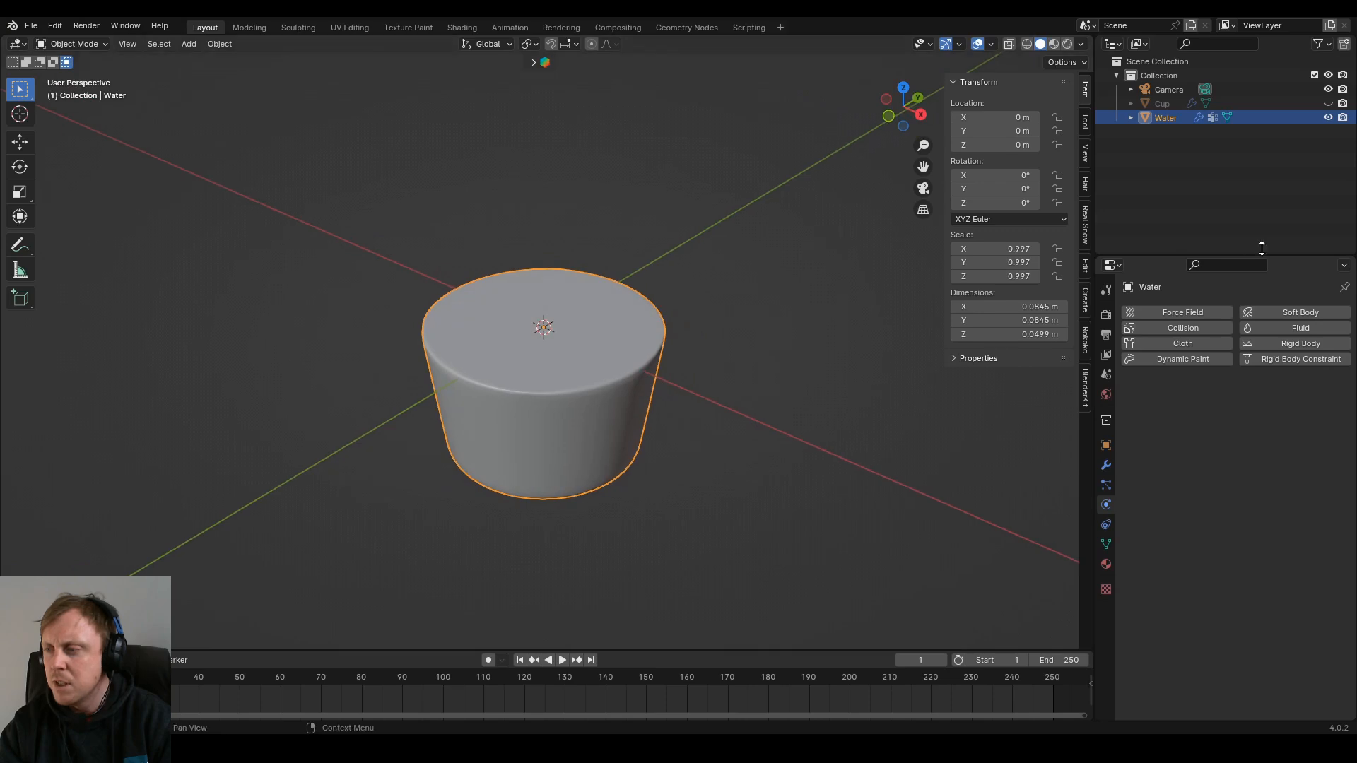
Step: Enable Dynamic Paint on the Water object as a canvas, add the canvas, and set its surface type to Waves
click(1201, 359)
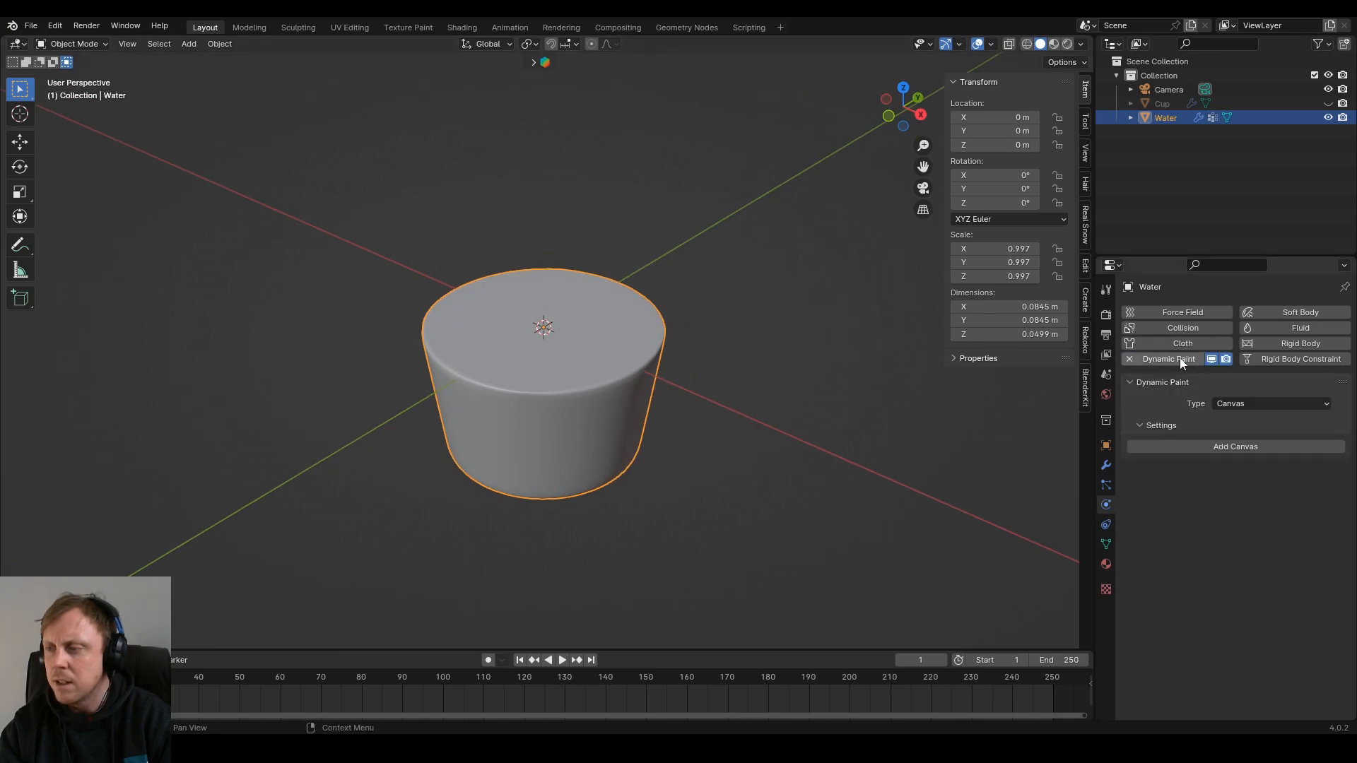
click(1285, 405)
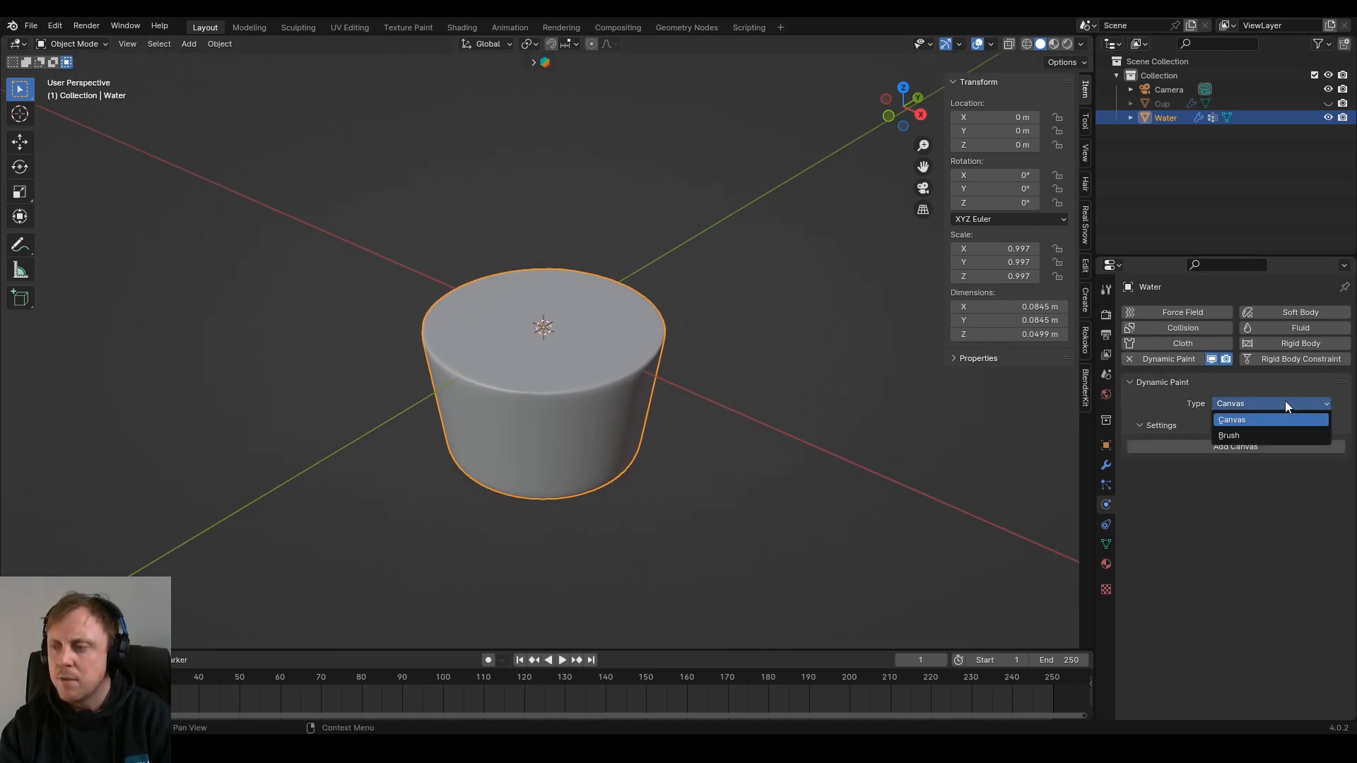
click(1285, 400)
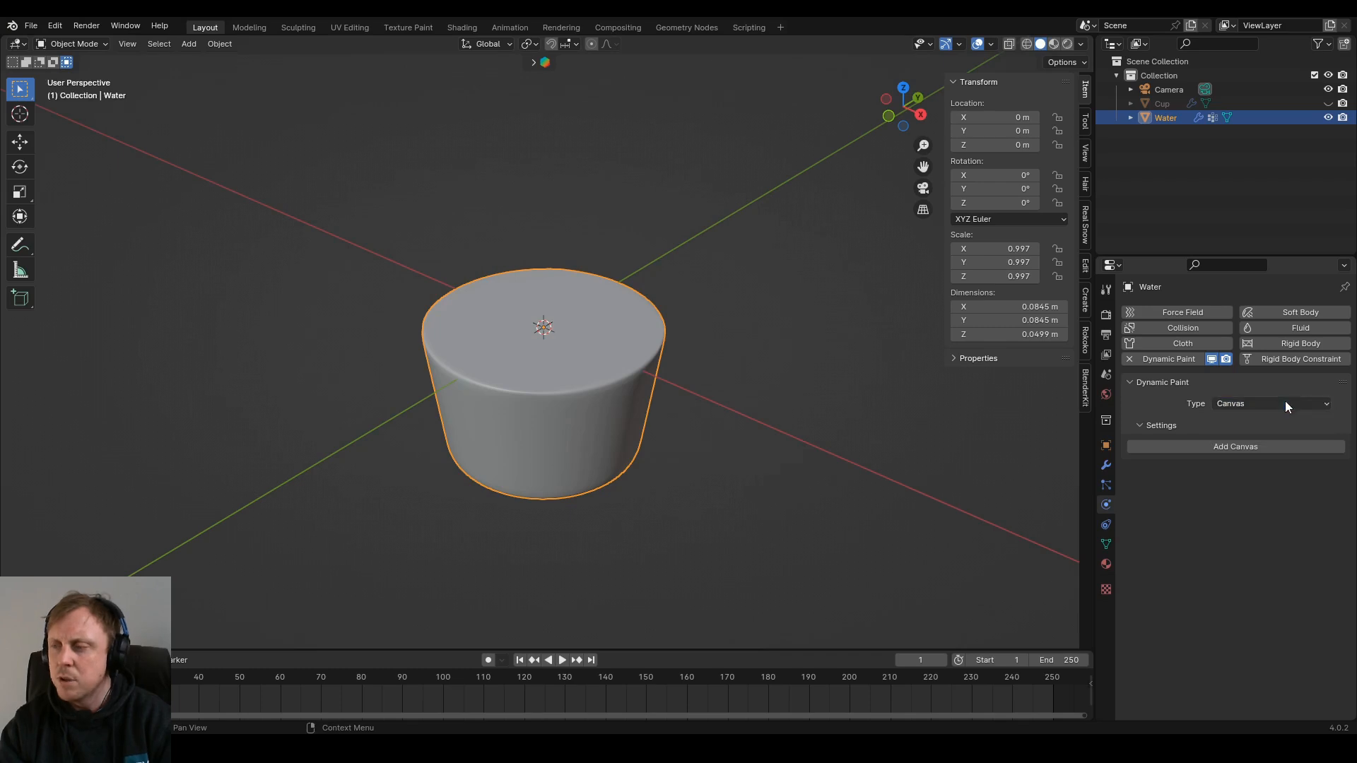
click(1248, 447)
scroll(1219, 544, down, 2)
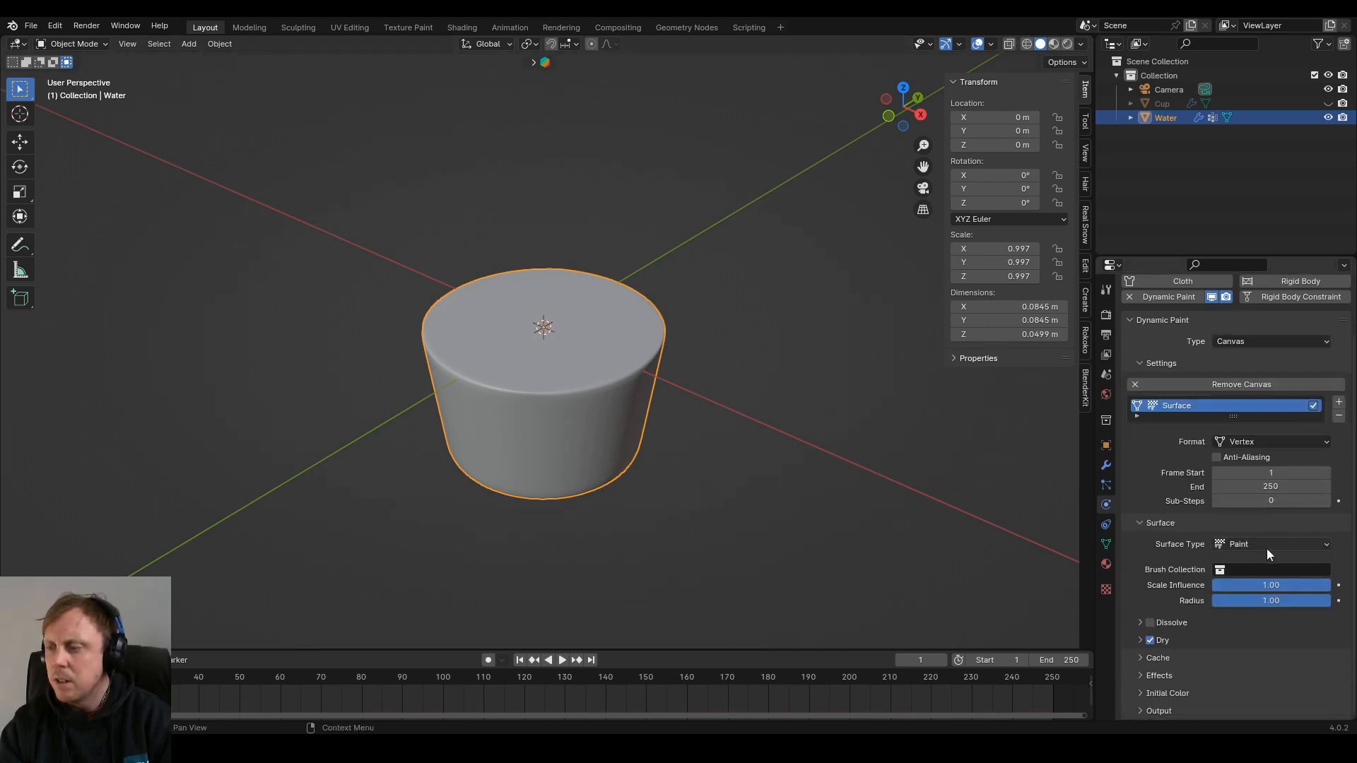
click(1252, 543)
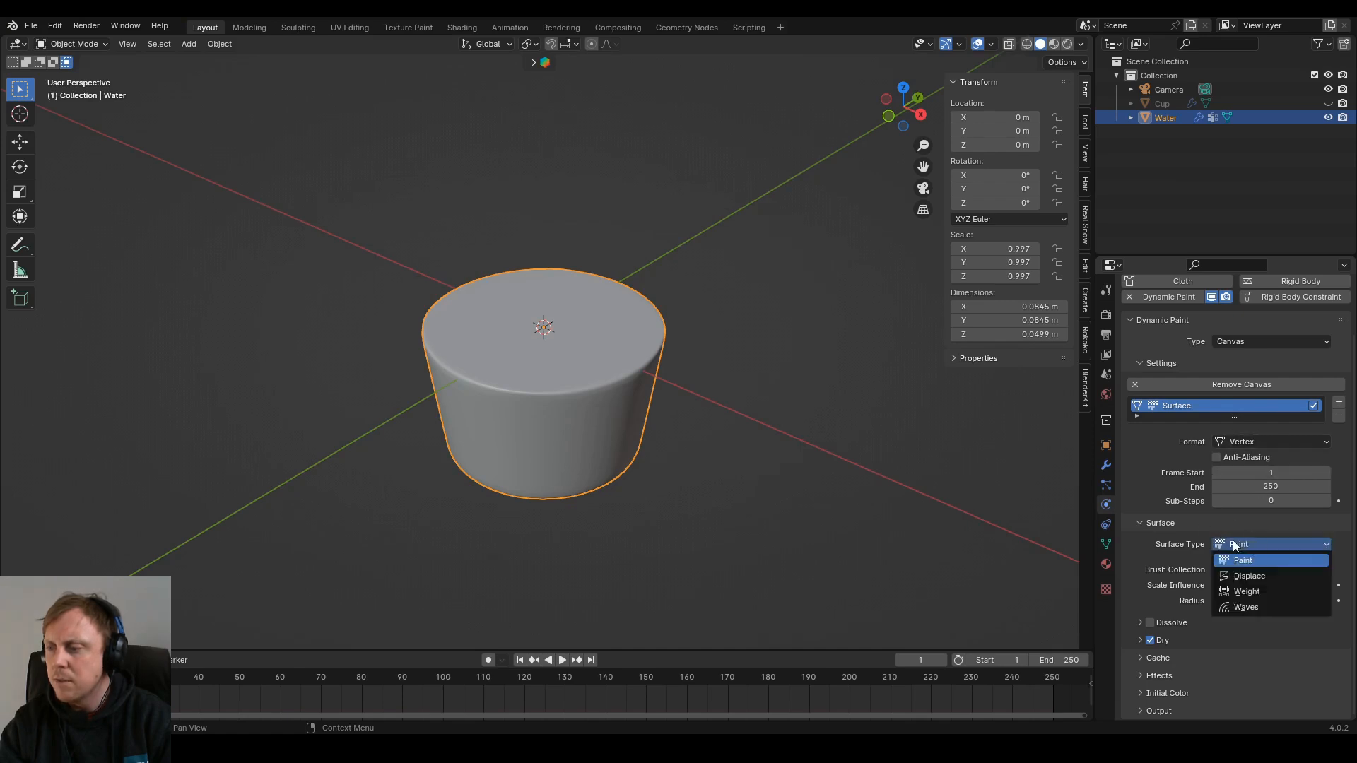
click(1274, 608)
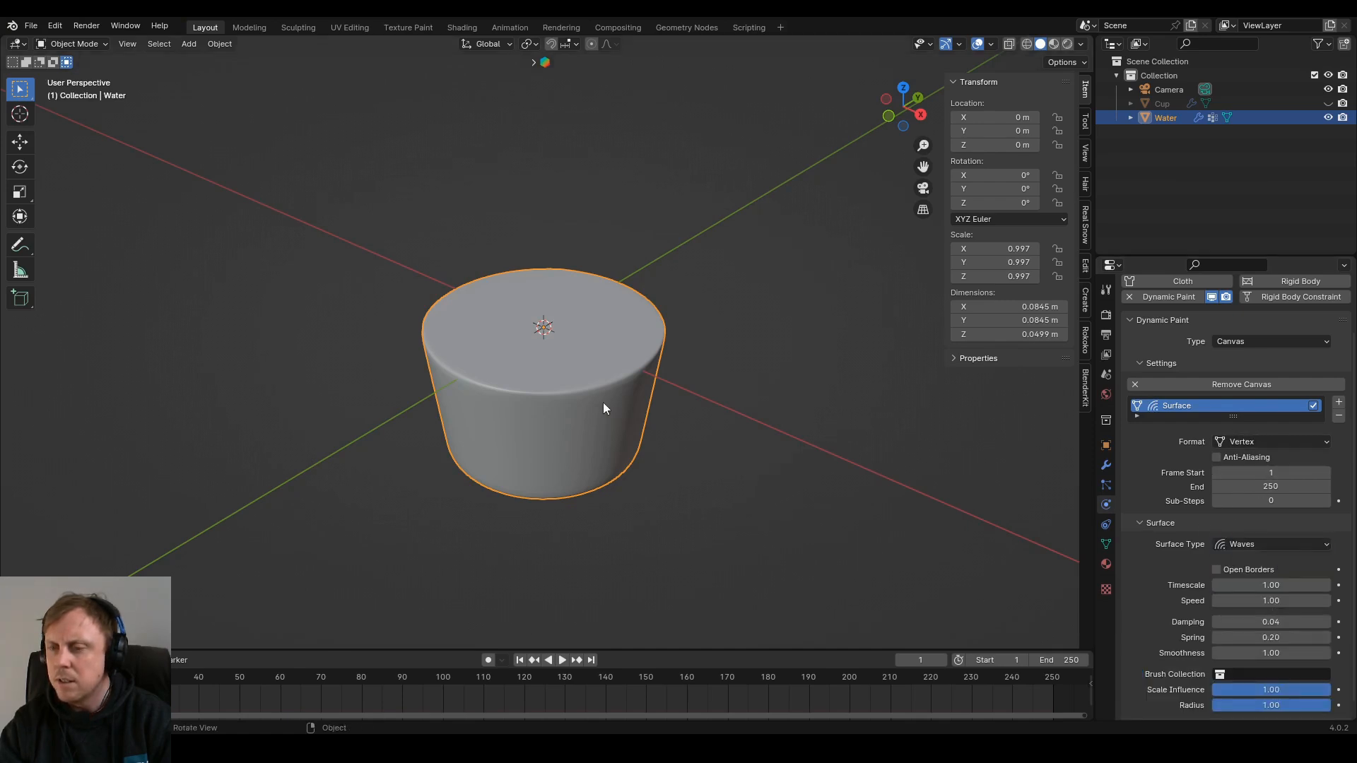
Step: Add a UV sphere at the scene's origin
middle_drag(703, 436, 672, 433)
middle_drag(749, 450, 671, 414)
middle_drag(581, 352, 663, 347)
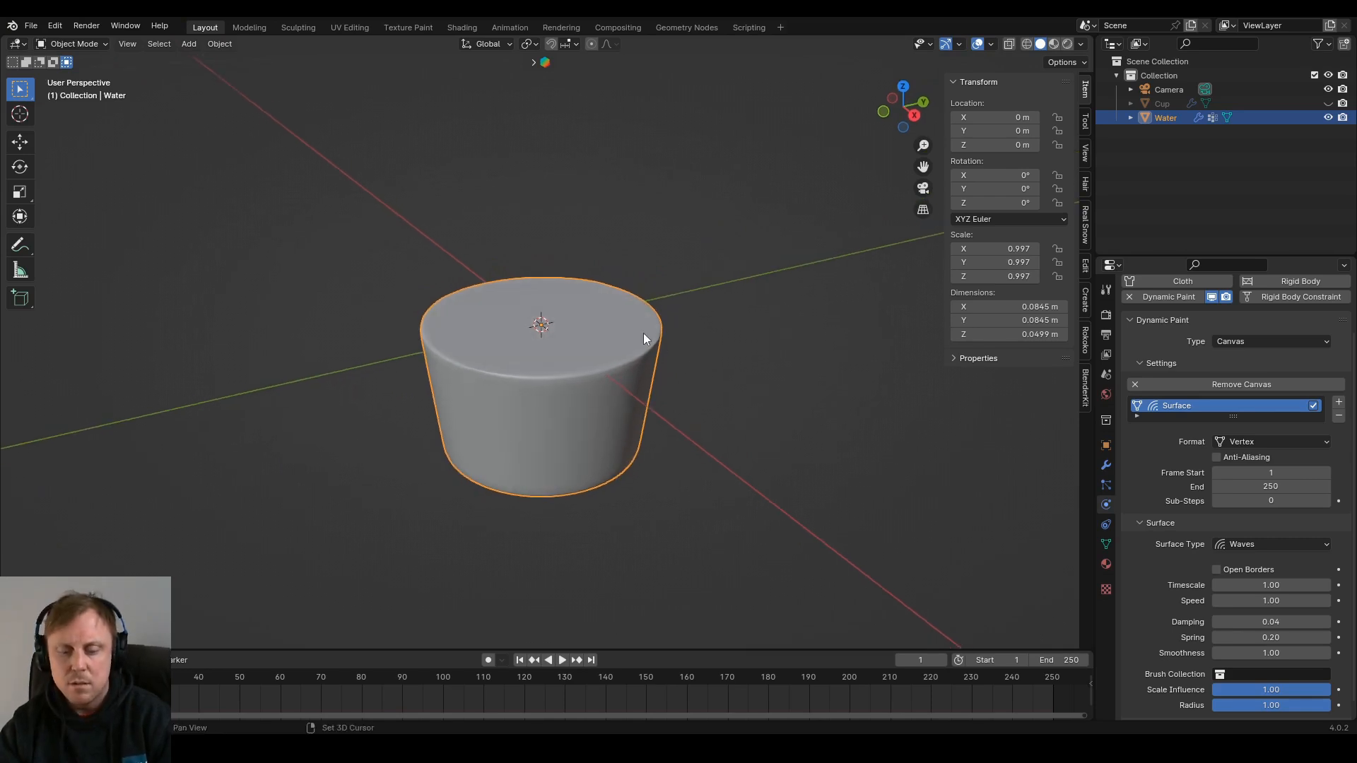
key(shift+a)
mouse_move(640, 355)
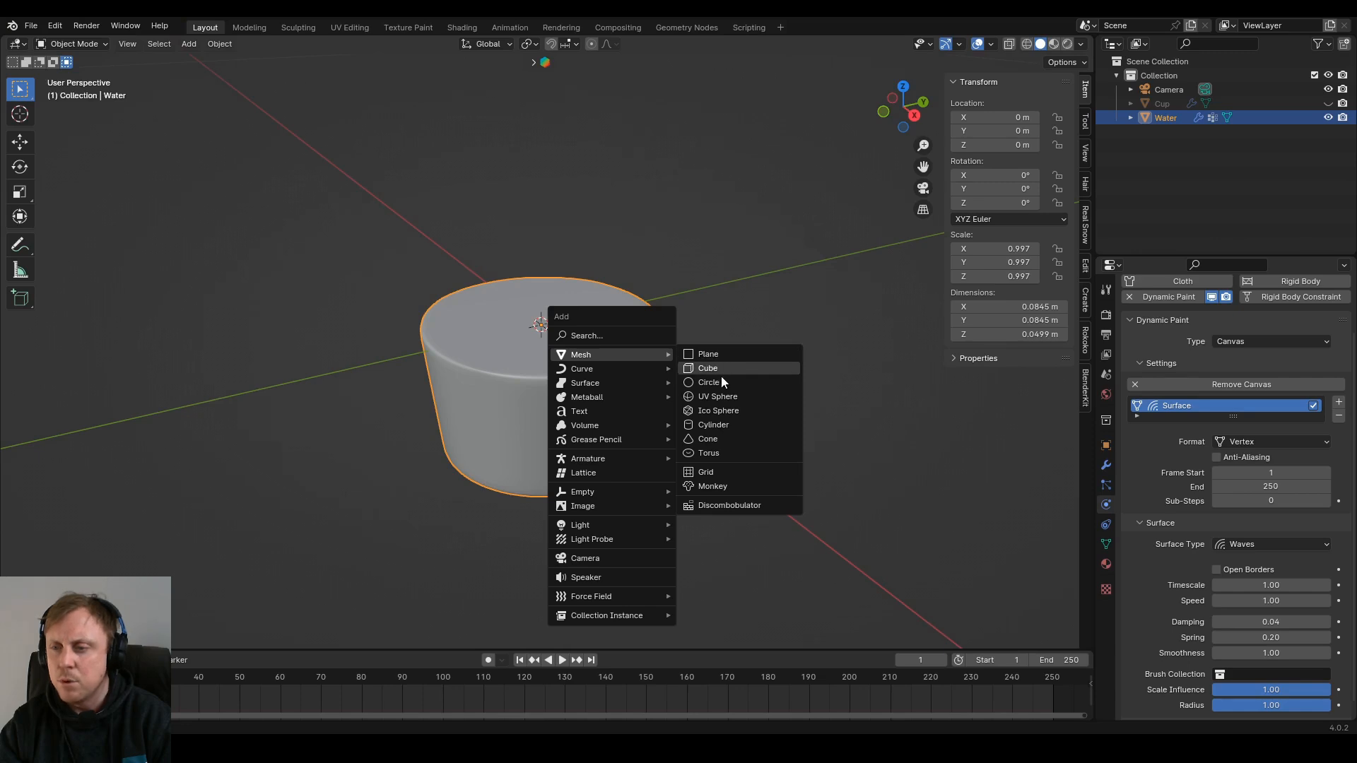
click(753, 397)
Step: Scale the sphere uniformly by 0.1
scroll(740, 407, down, 10)
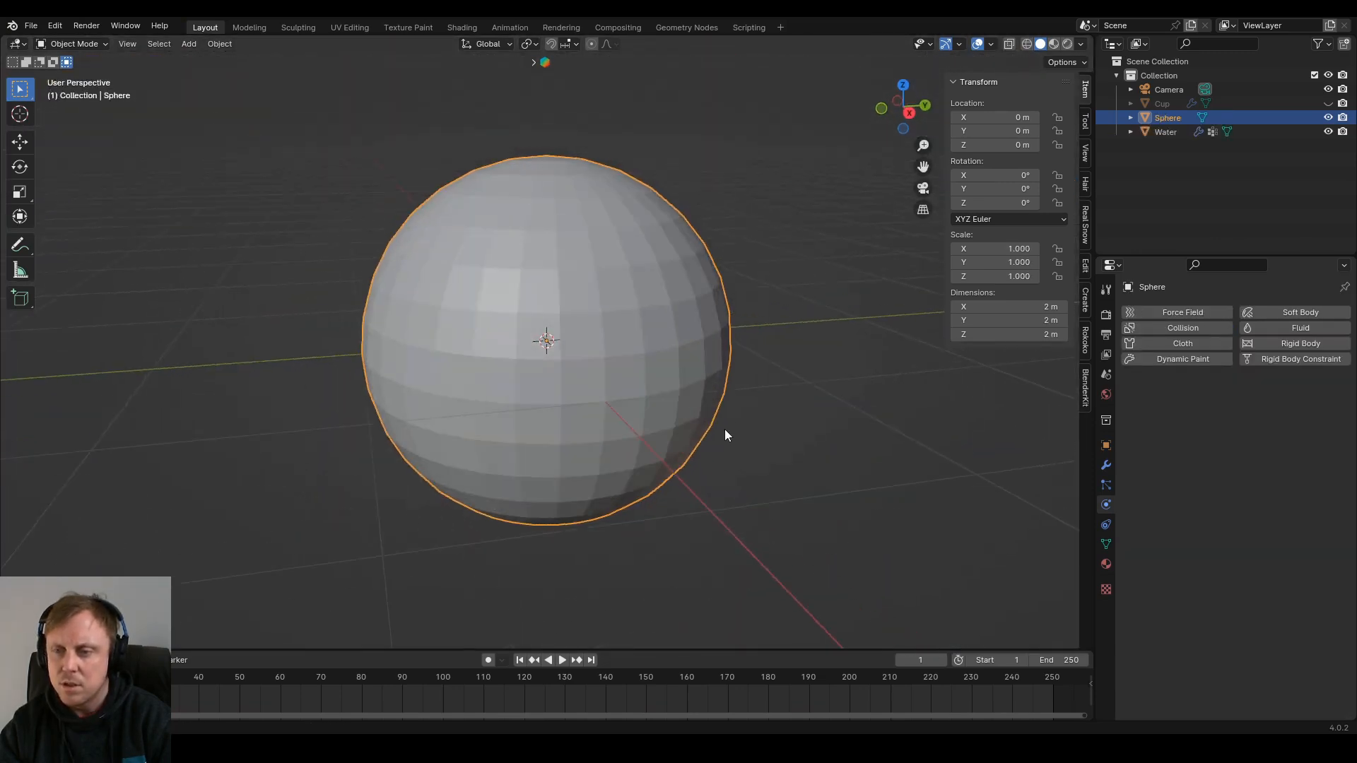
middle_drag(725, 435, 673, 401)
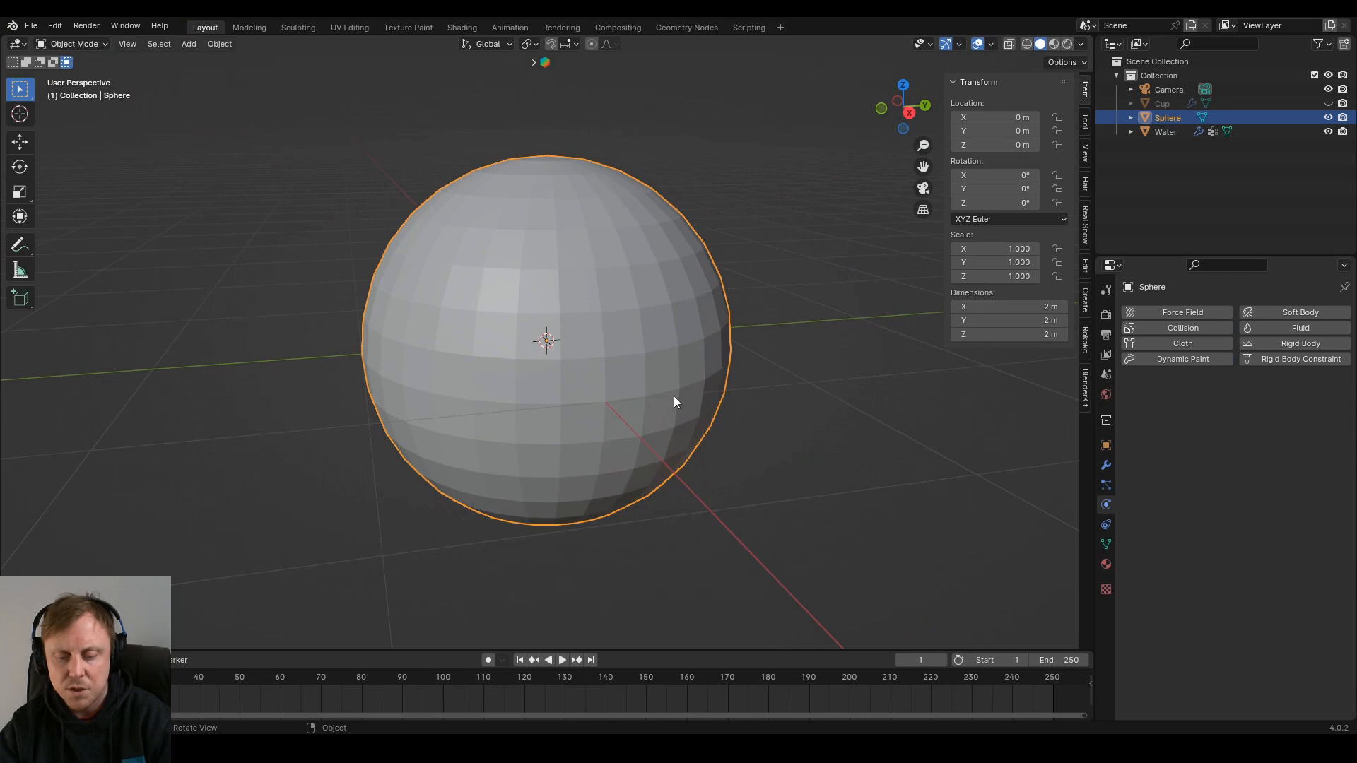
mouse_move(663, 336)
middle_down()
mouse_move(701, 379)
mouse_move(634, 325)
mouse_move(694, 379)
mouse_move(669, 394)
mouse_move(630, 388)
mouse_move(675, 399)
middle_up()
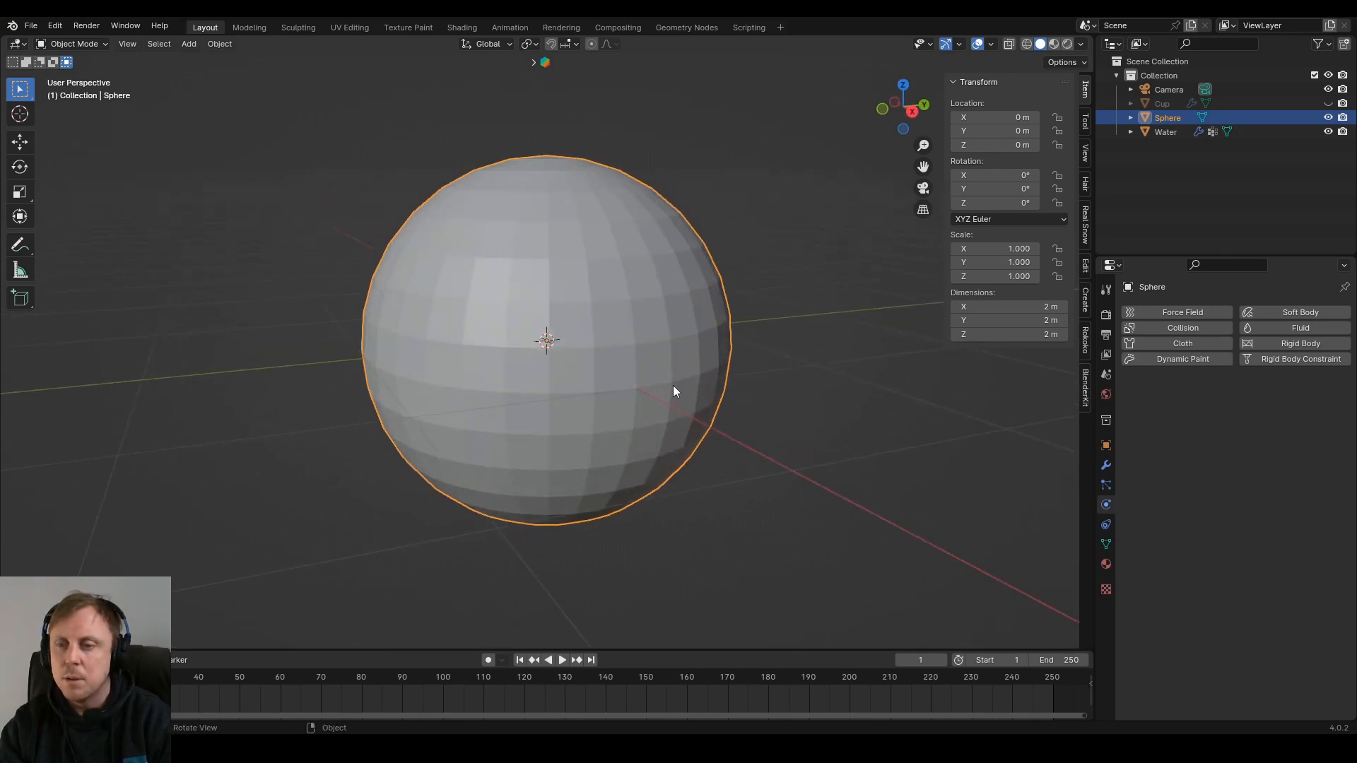
middle_drag(699, 373, 717, 367)
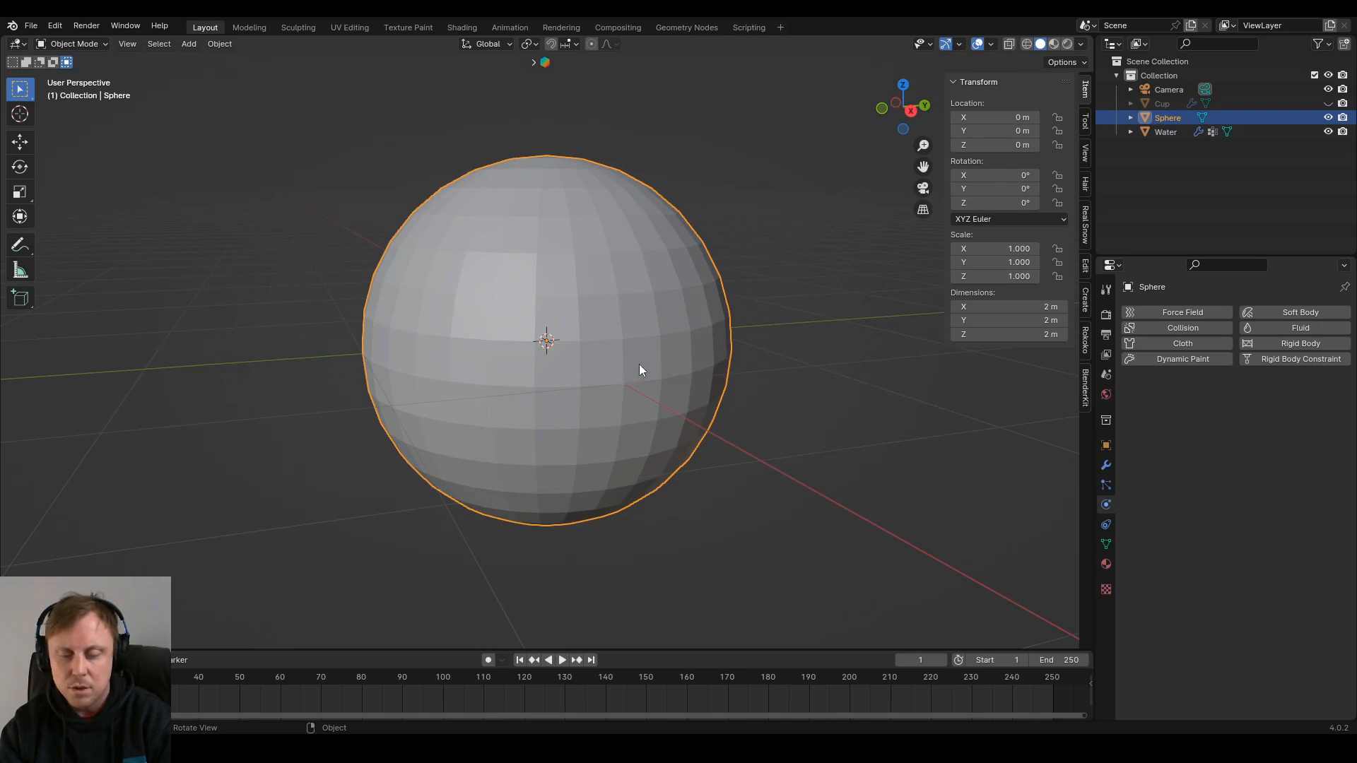
middle_drag(632, 341, 664, 359)
text(s)
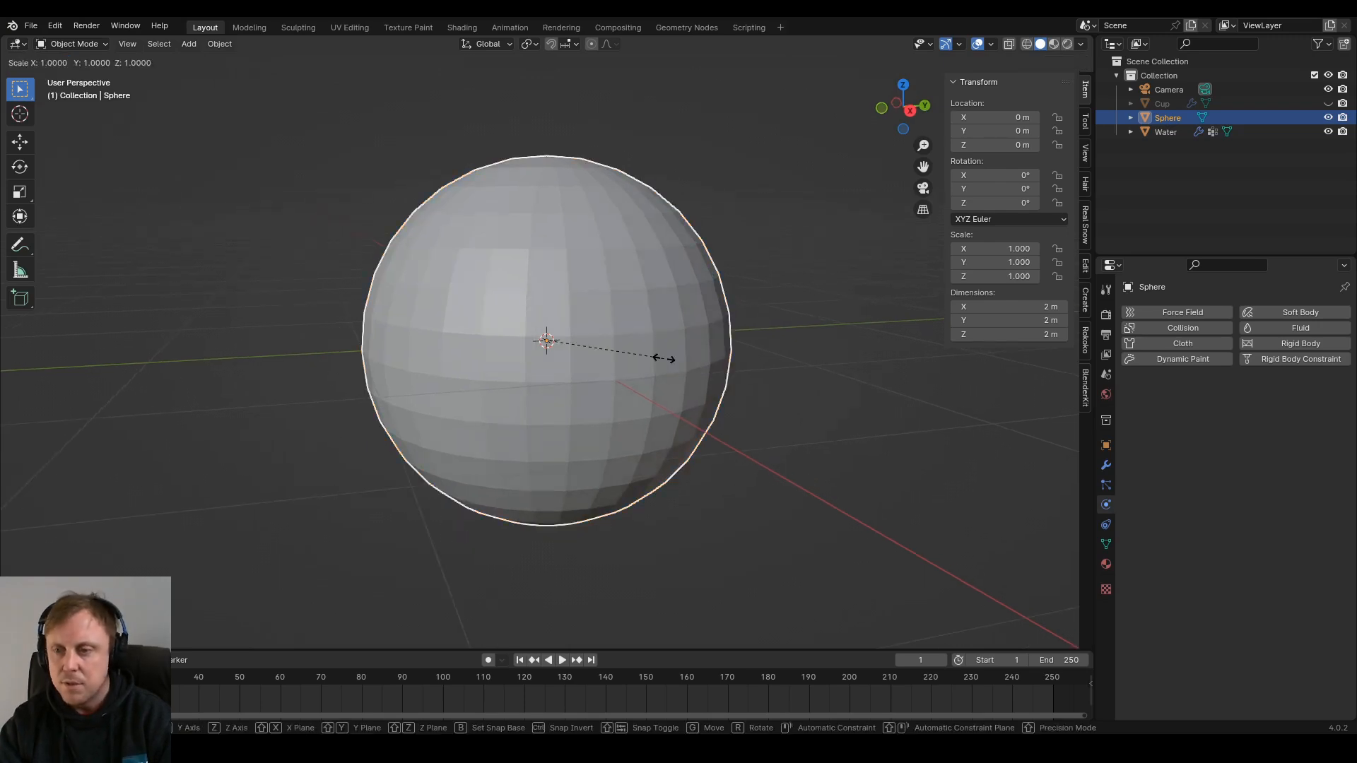
text(.1)
key(Return)
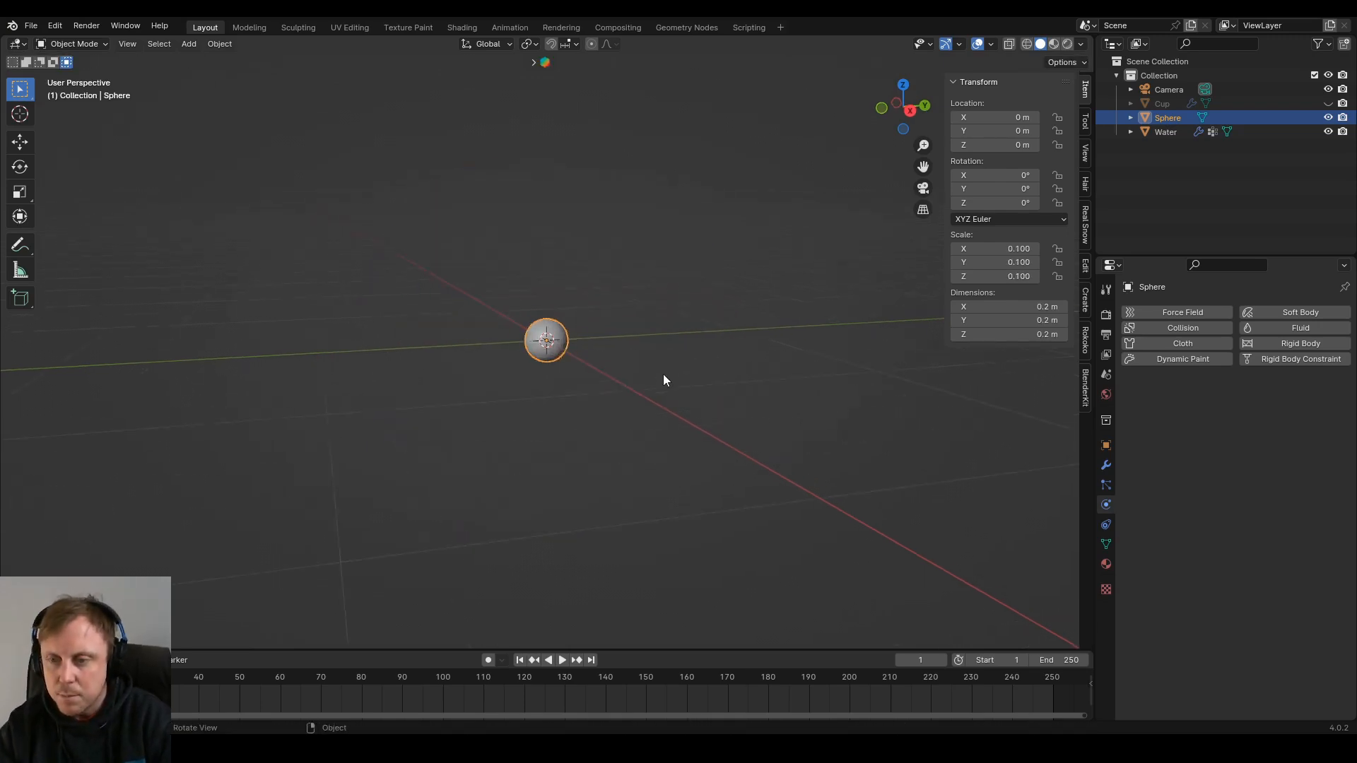
Step: Shrink the sphere further until it is about 0.016 m across, much smaller than the water's surface
scroll(663, 375, up, 12)
key(s)
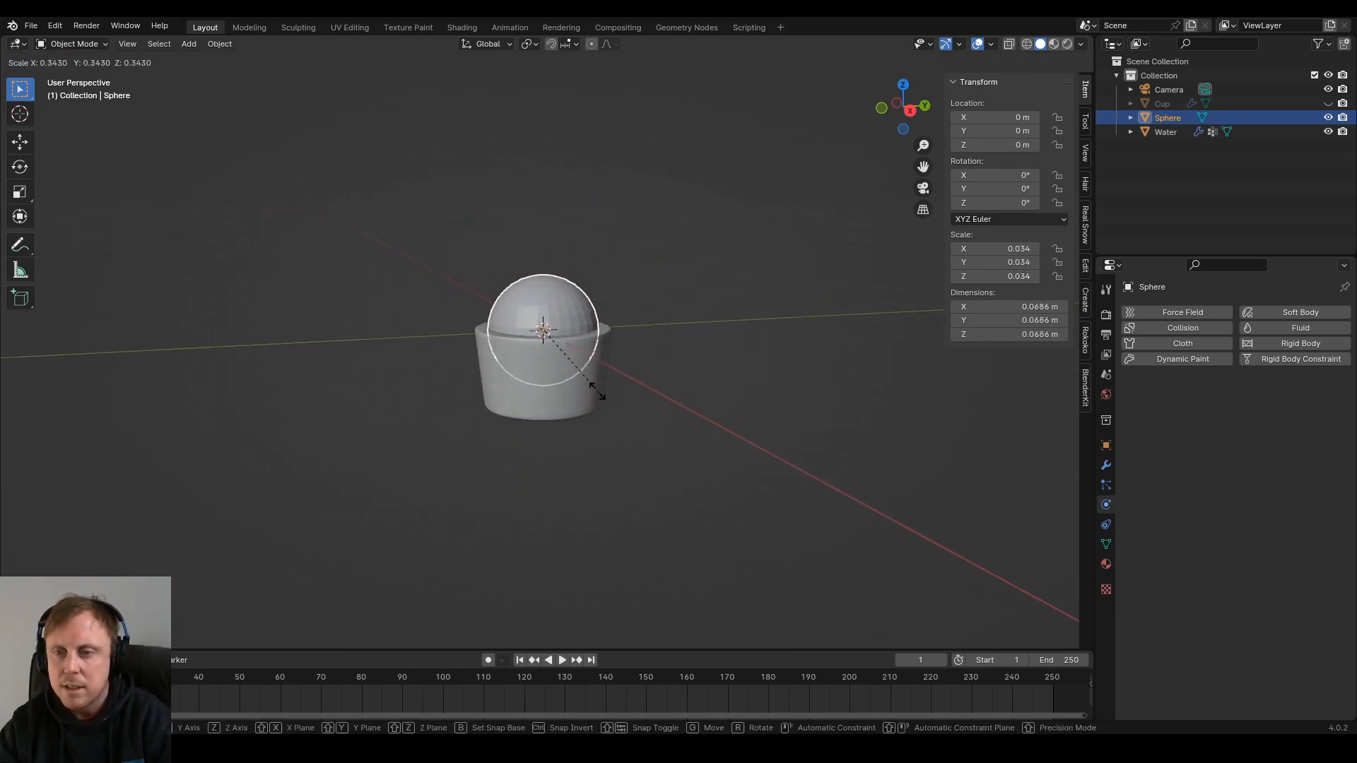
click(553, 347)
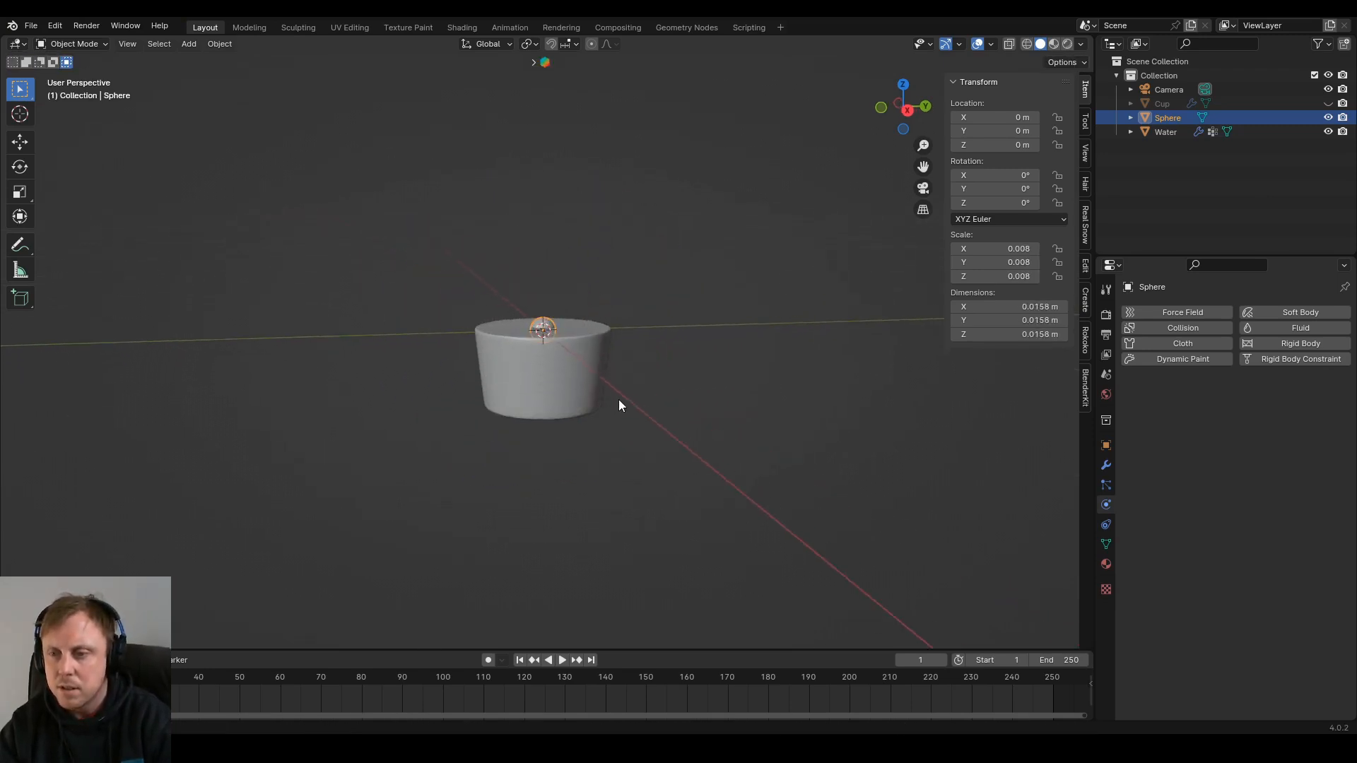
Step: Raise the sphere along Z to about 0.022 m so it hovers above the water's surface
scroll(629, 410, up, 6)
scroll(690, 442, down, 1)
middle_drag(696, 448, 557, 303)
right_click(557, 303)
click(547, 300)
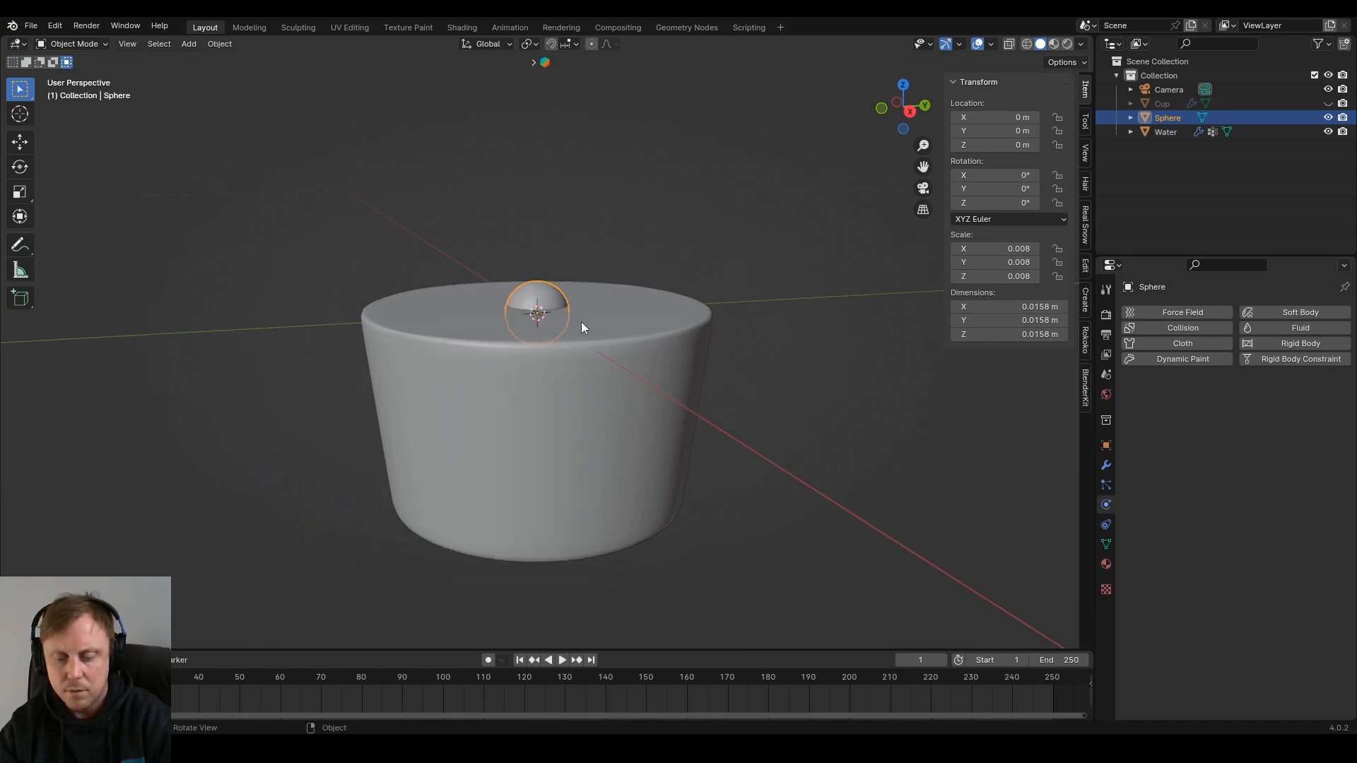
key(g)
key(z)
click(694, 361)
click(679, 396)
middle_drag(680, 396, 718, 471)
scroll(718, 471, down, 1)
click(558, 243)
middle_drag(718, 380, 679, 355)
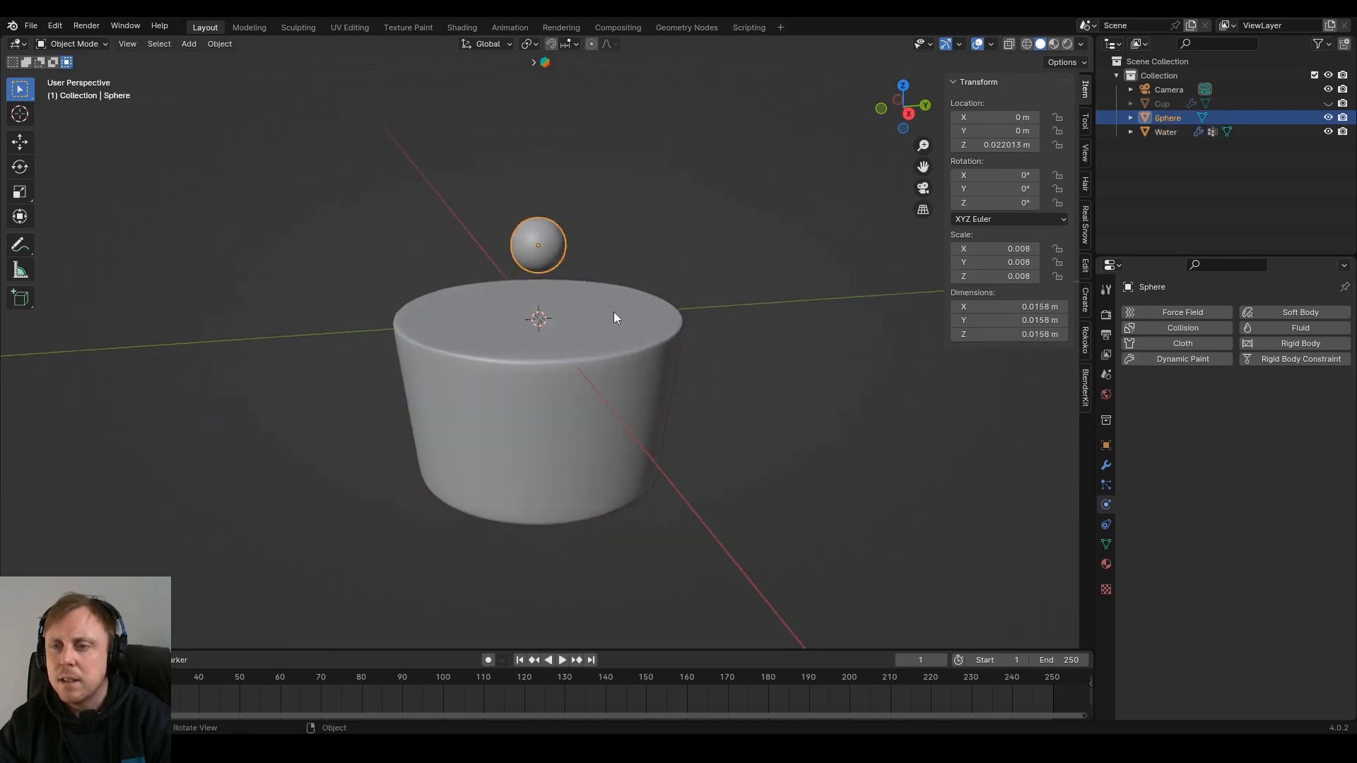
Step: Enable Dynamic Paint on the sphere with type Brush and add the brush
click(1182, 359)
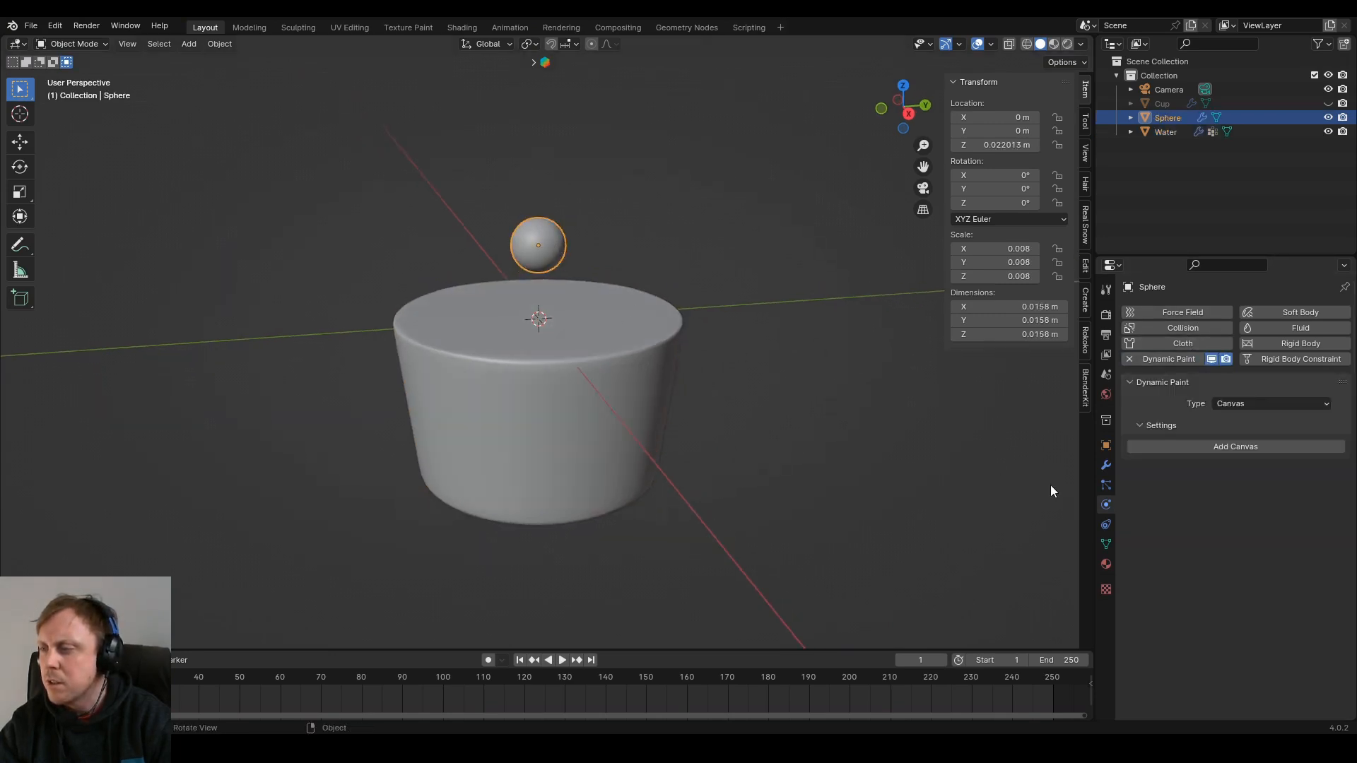
click(1312, 406)
click(1287, 431)
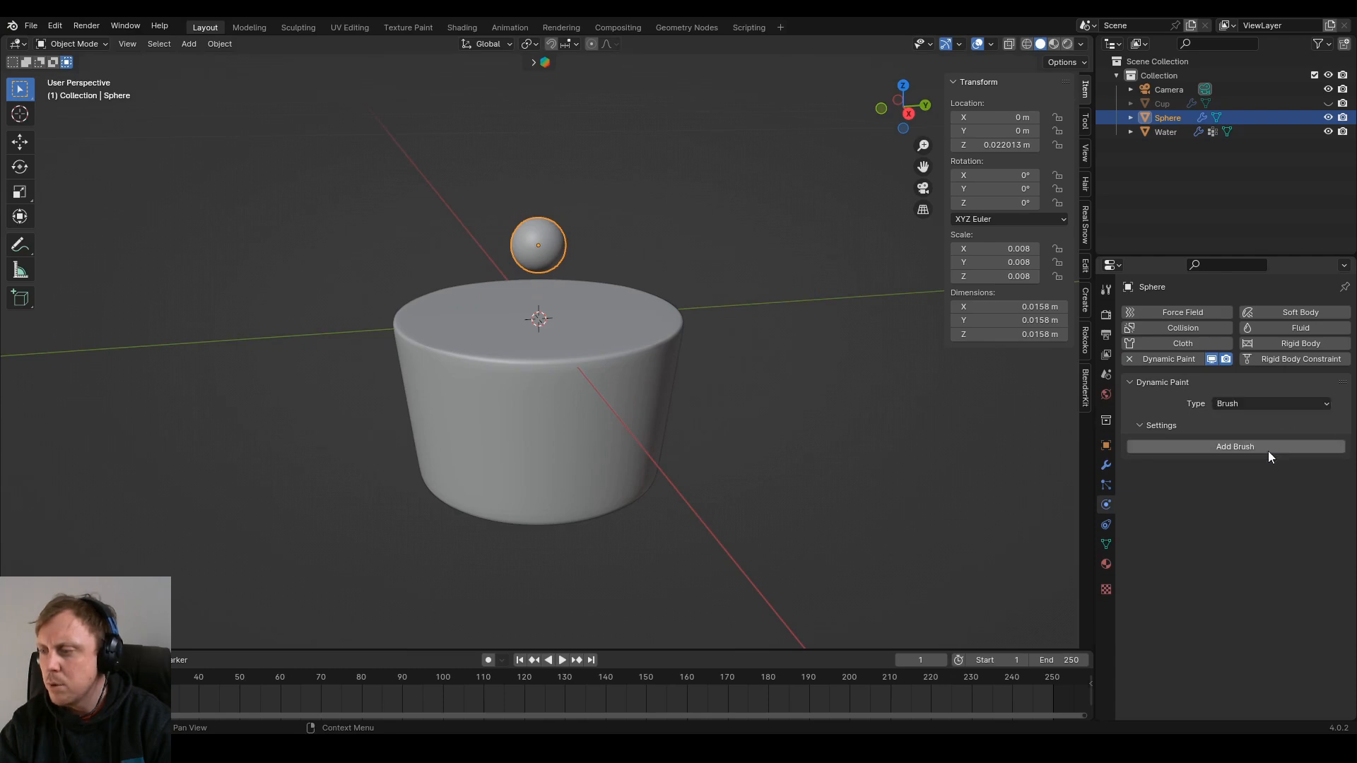
click(1242, 448)
middle_drag(706, 405, 730, 419)
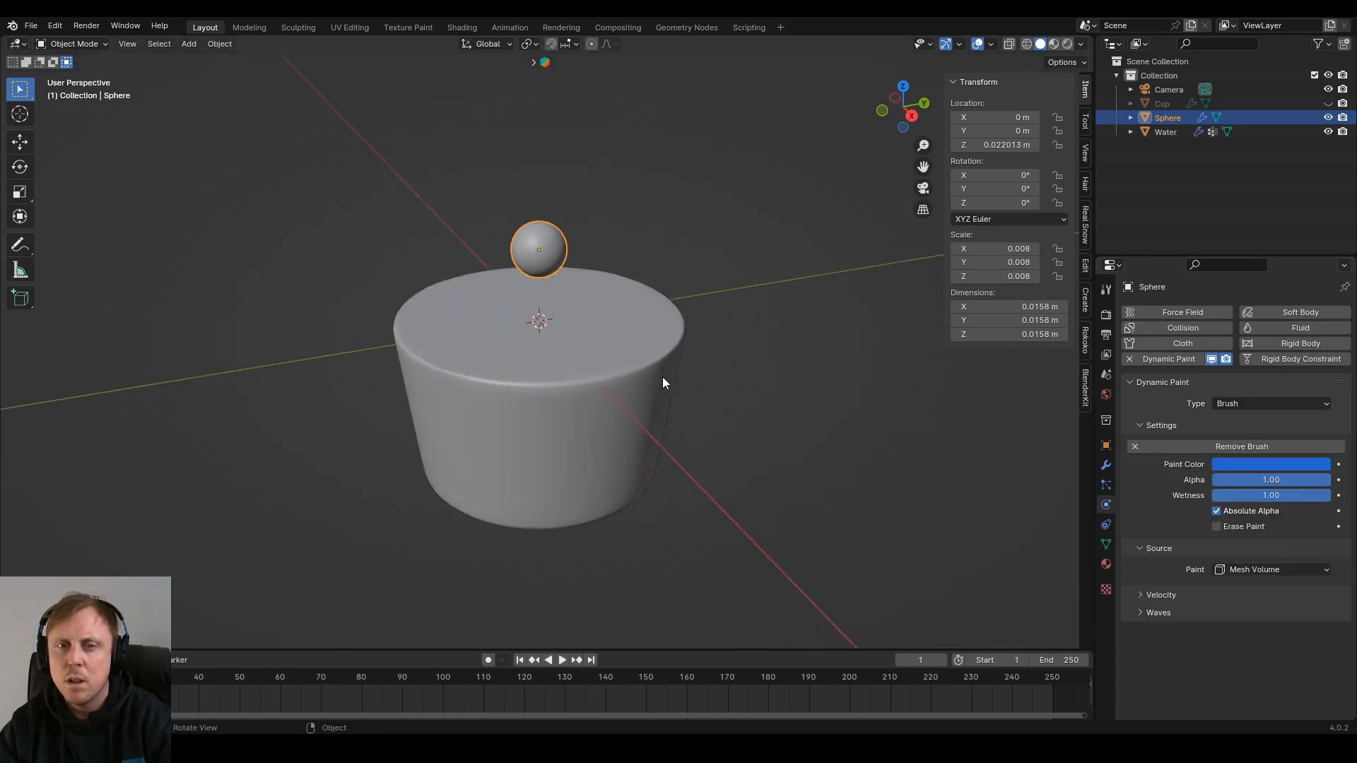
Step: Play the animation while moving the sphere through the water's surface to test the waves, and return to frame 1
click(574, 336)
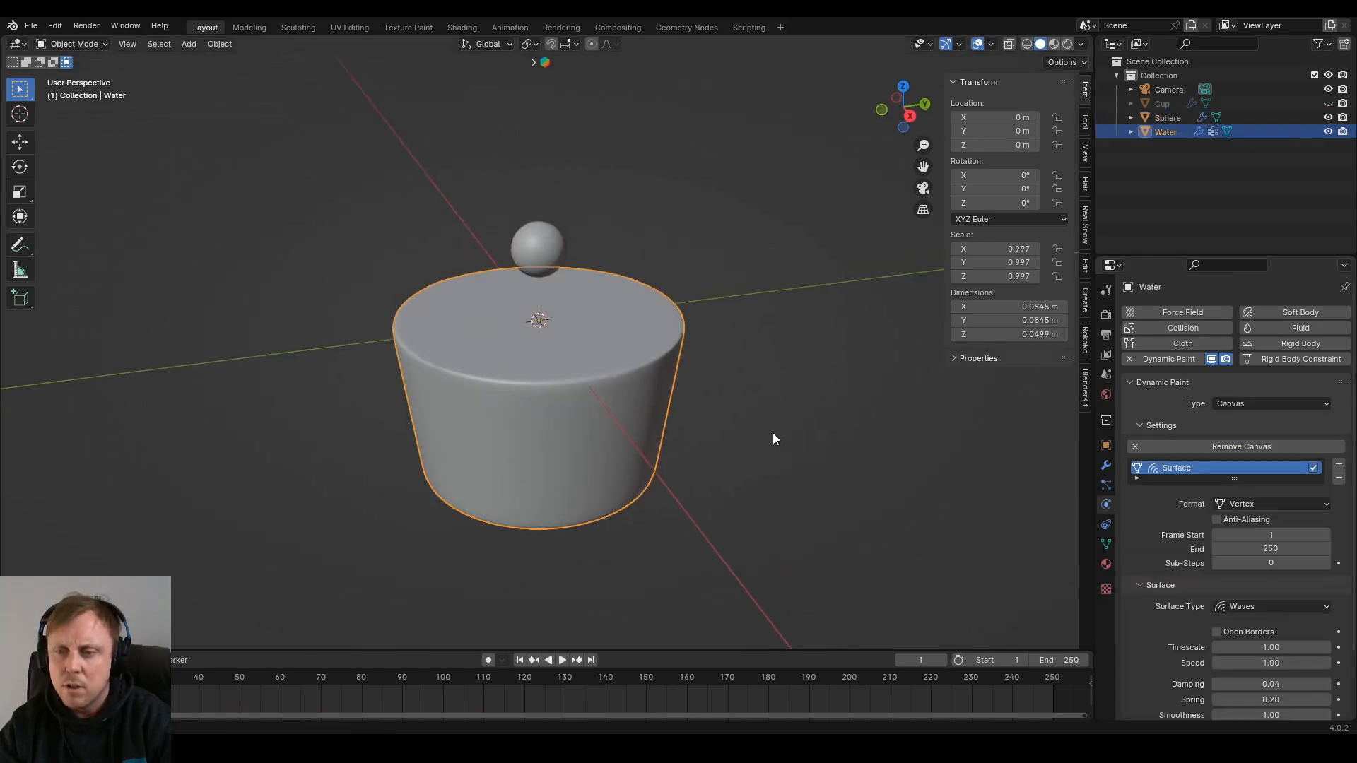
click(563, 660)
click(538, 251)
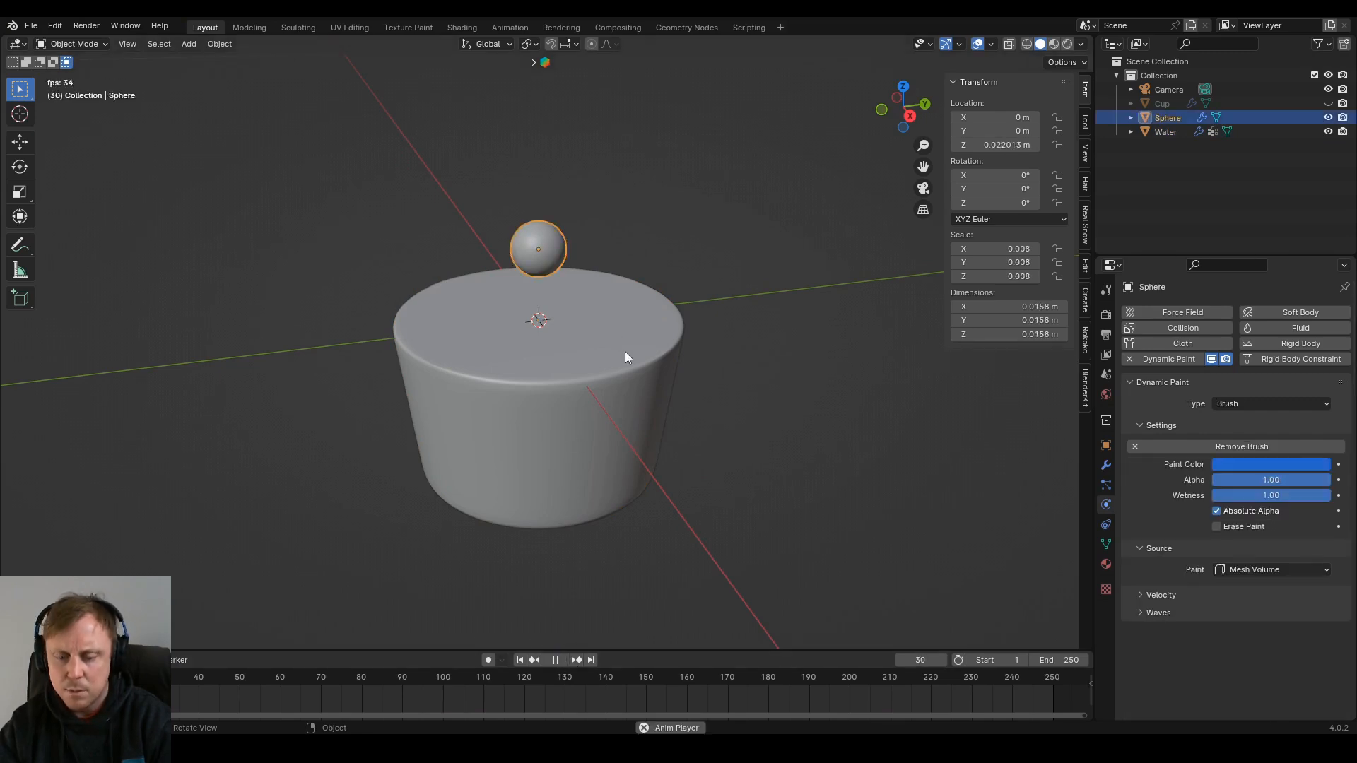
key(g)
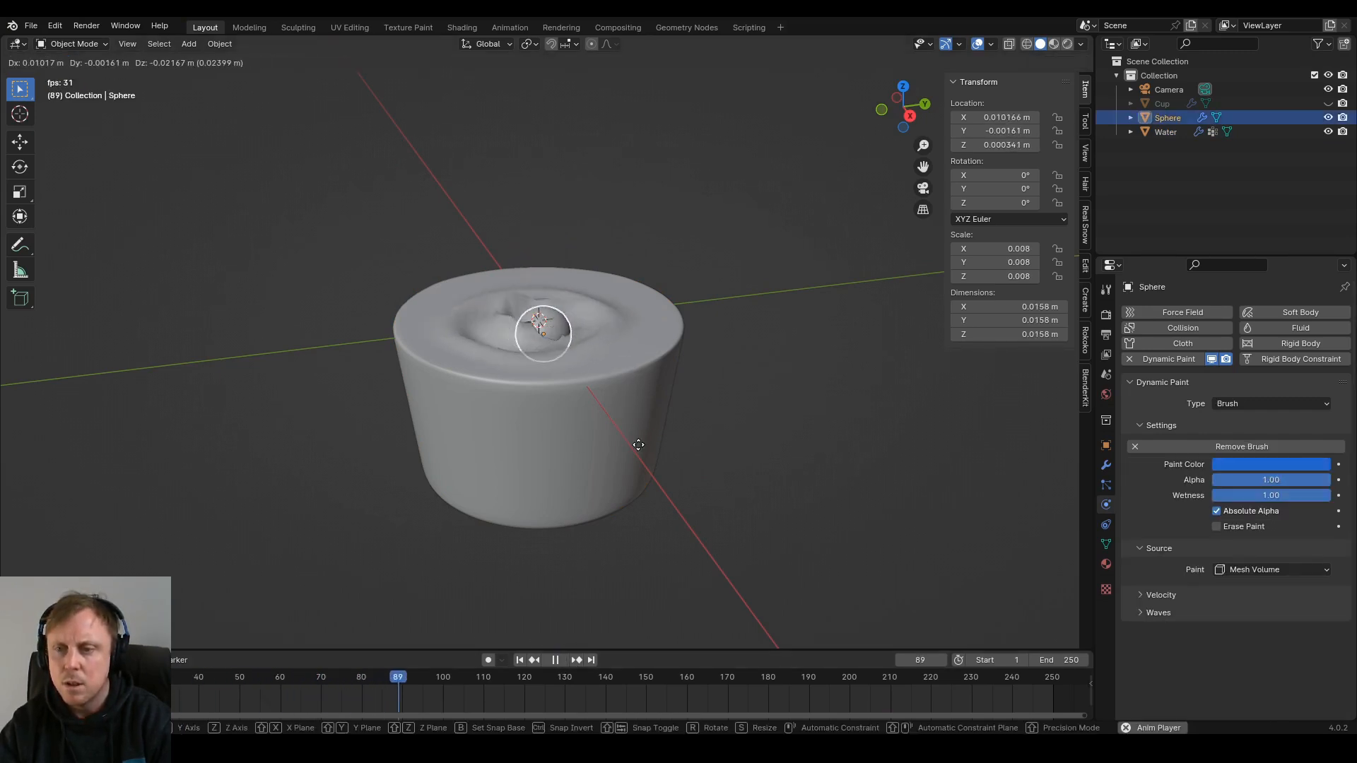
click(641, 403)
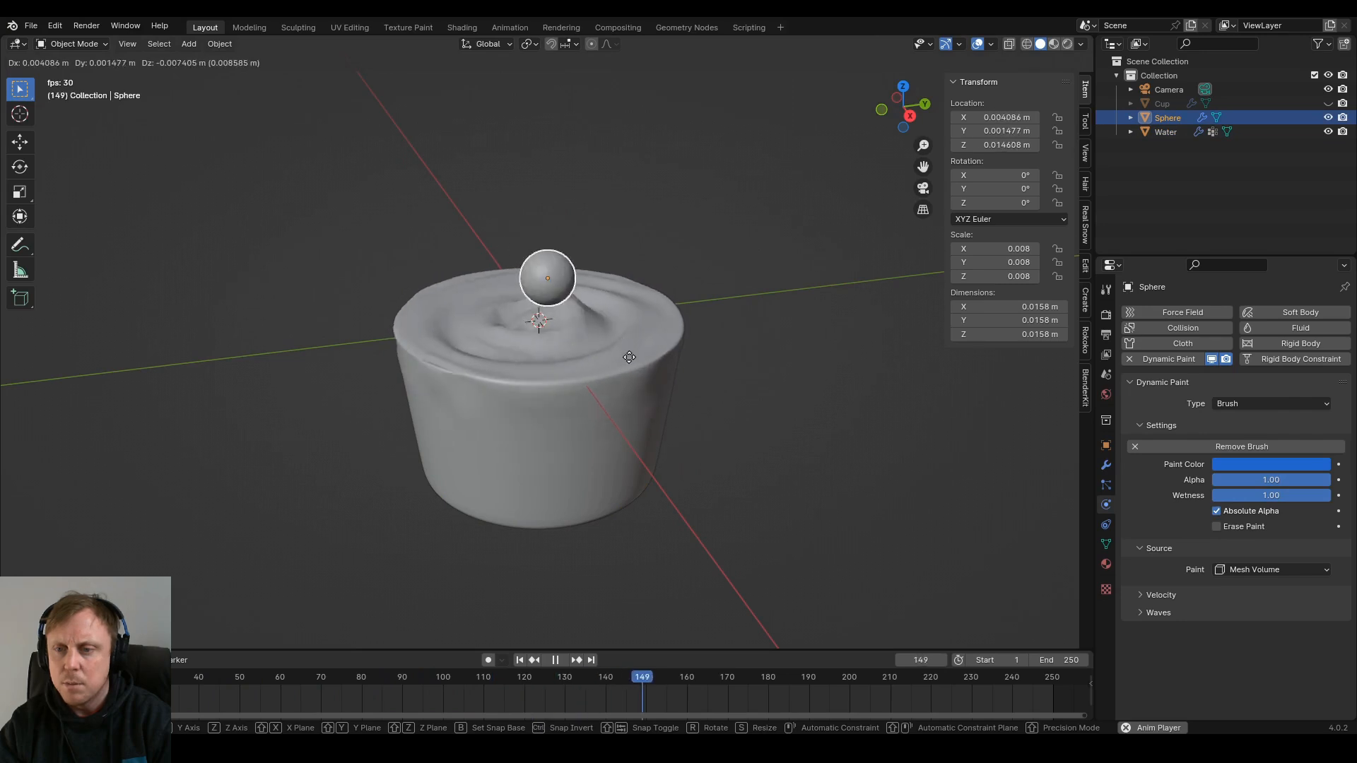
key(space)
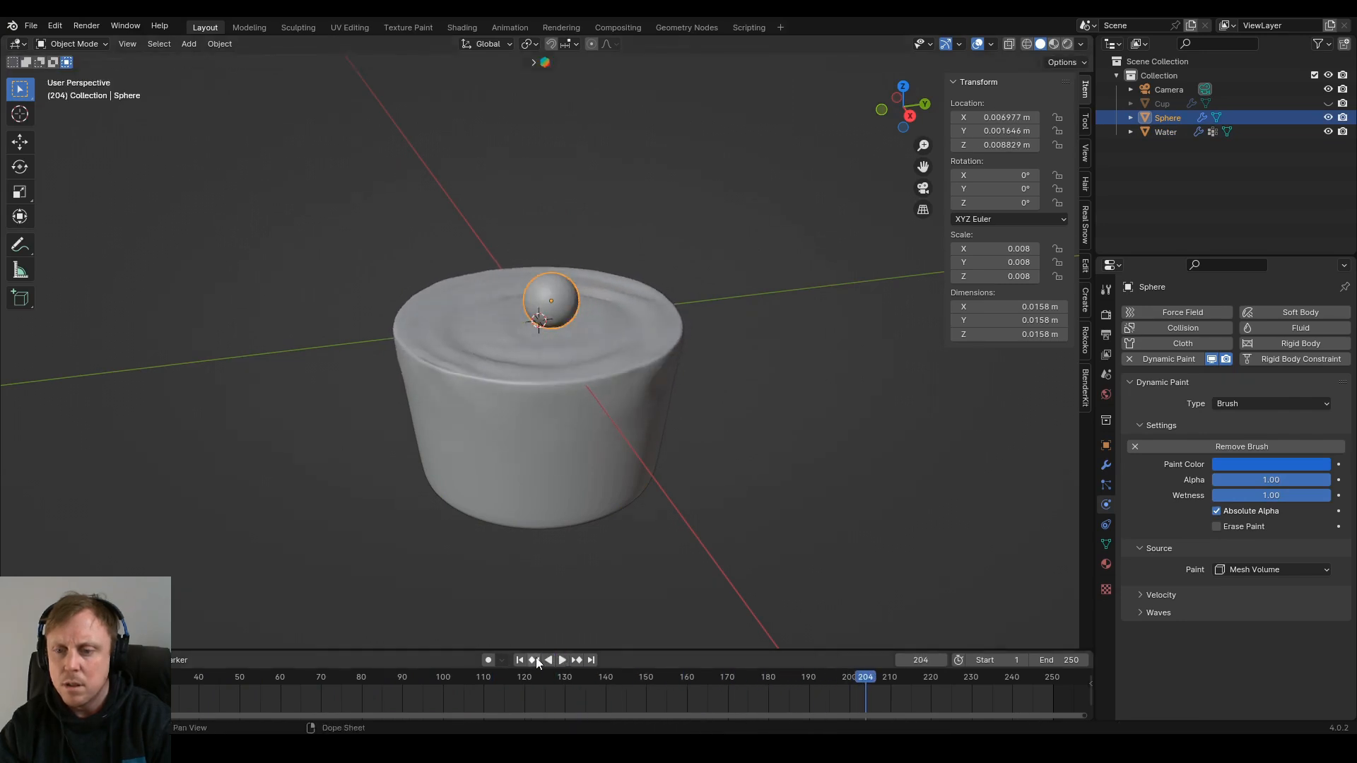
key(shift+Left)
Step: Select the Water object and inspect the order of its Subdivision and Dynamic Paint modifiers
middle_drag(846, 557, 836, 550)
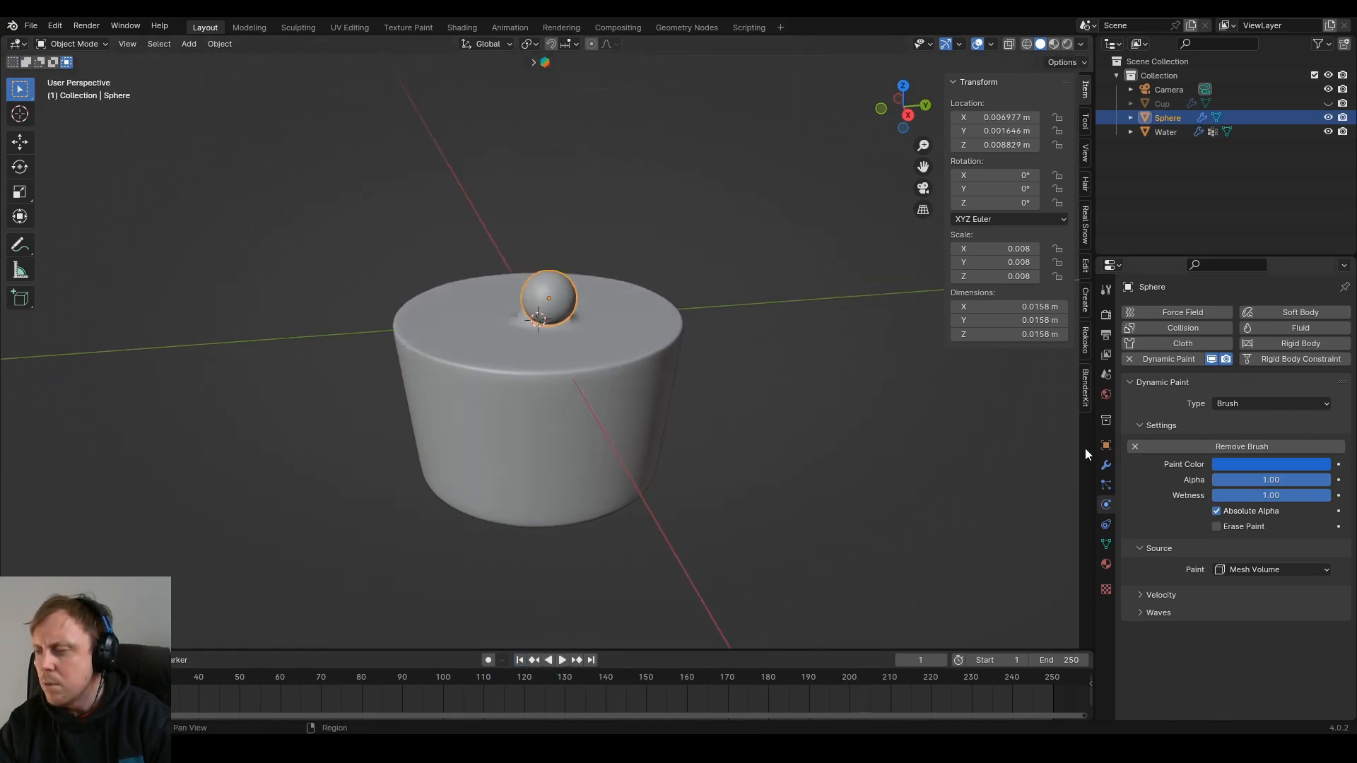
click(675, 403)
middle_drag(689, 405, 834, 434)
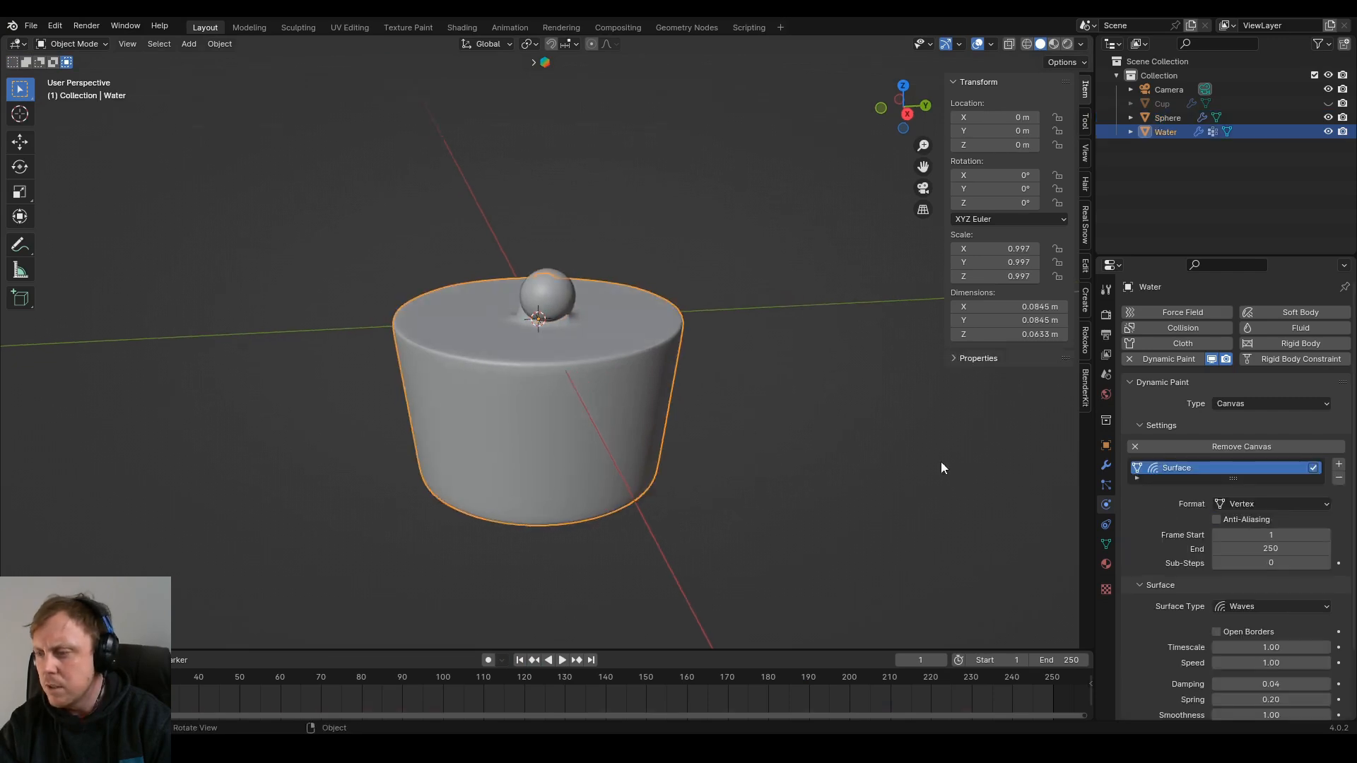
click(1106, 465)
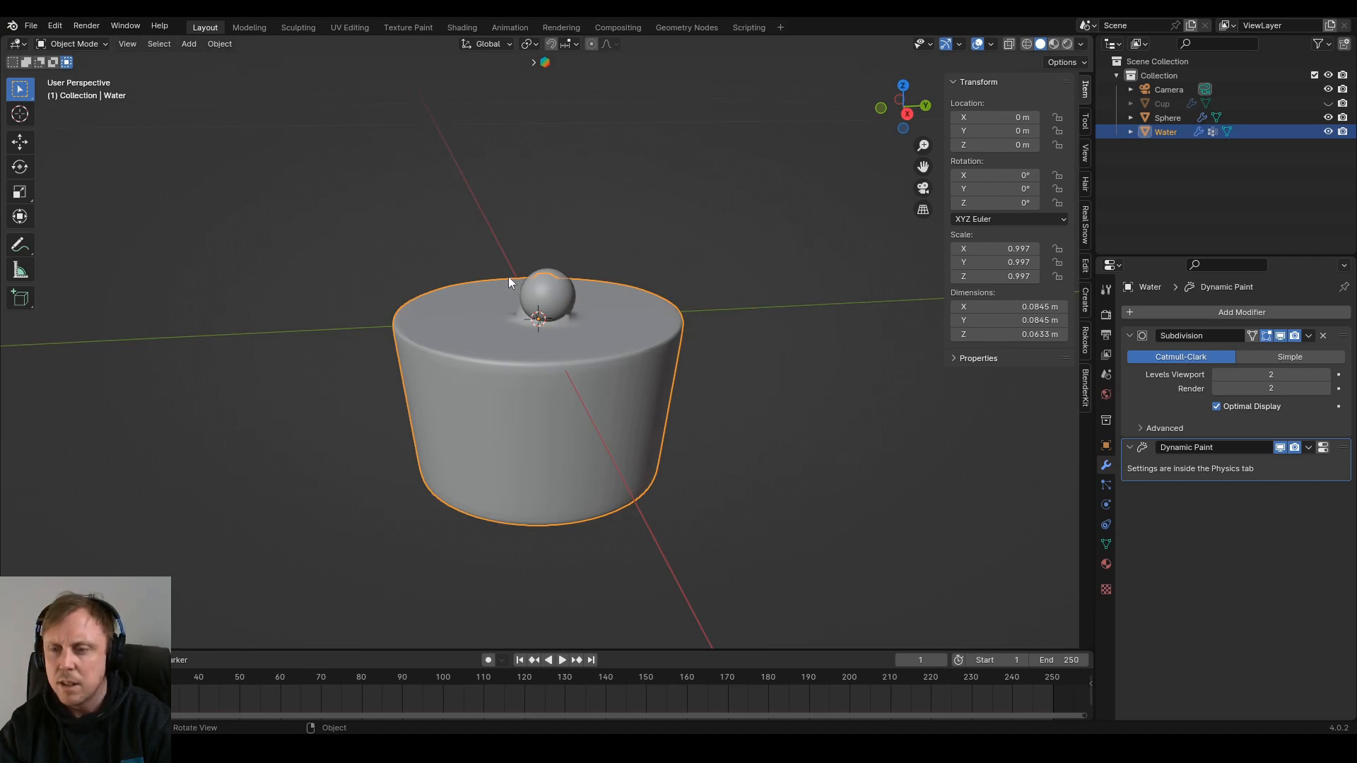
Step: In front view, move the sphere back above the water's centre, at about 0.022 m in Z
click(556, 304)
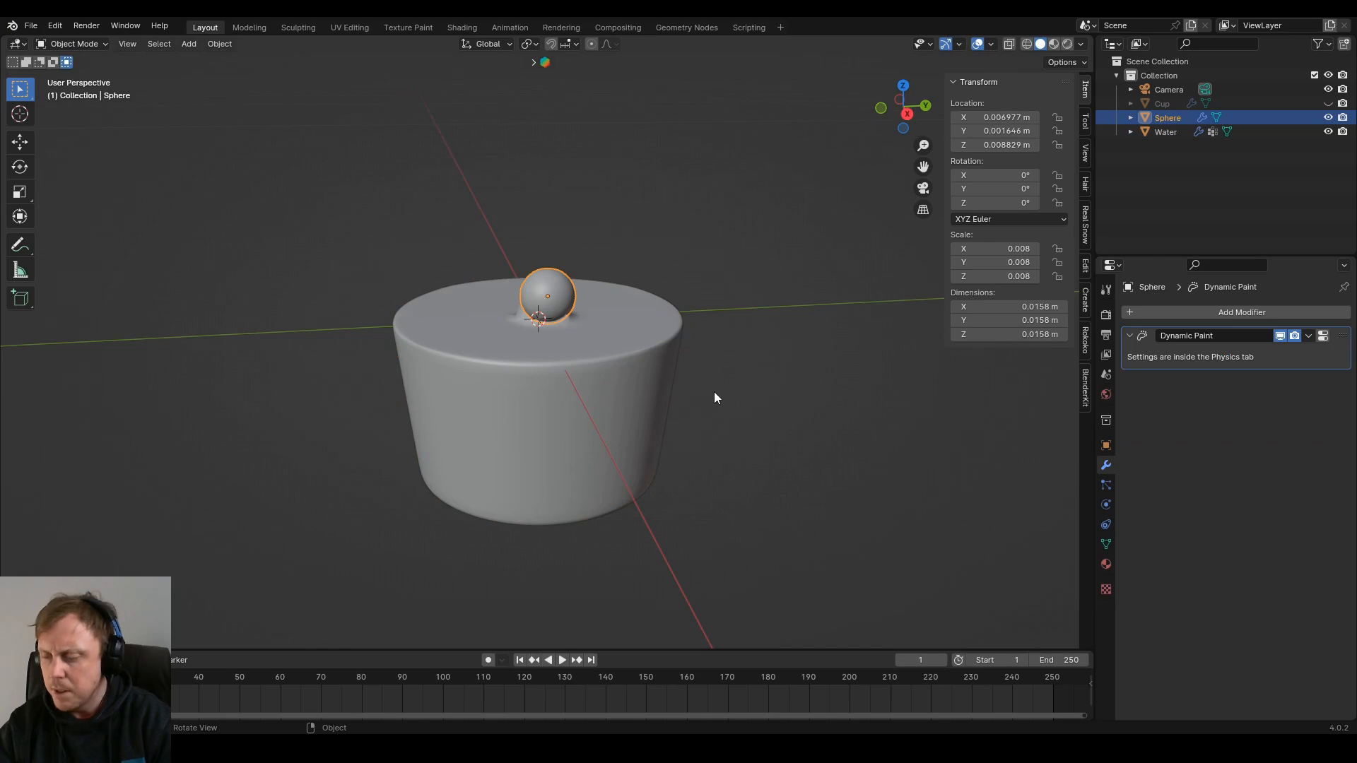
middle_drag(662, 393, 564, 331)
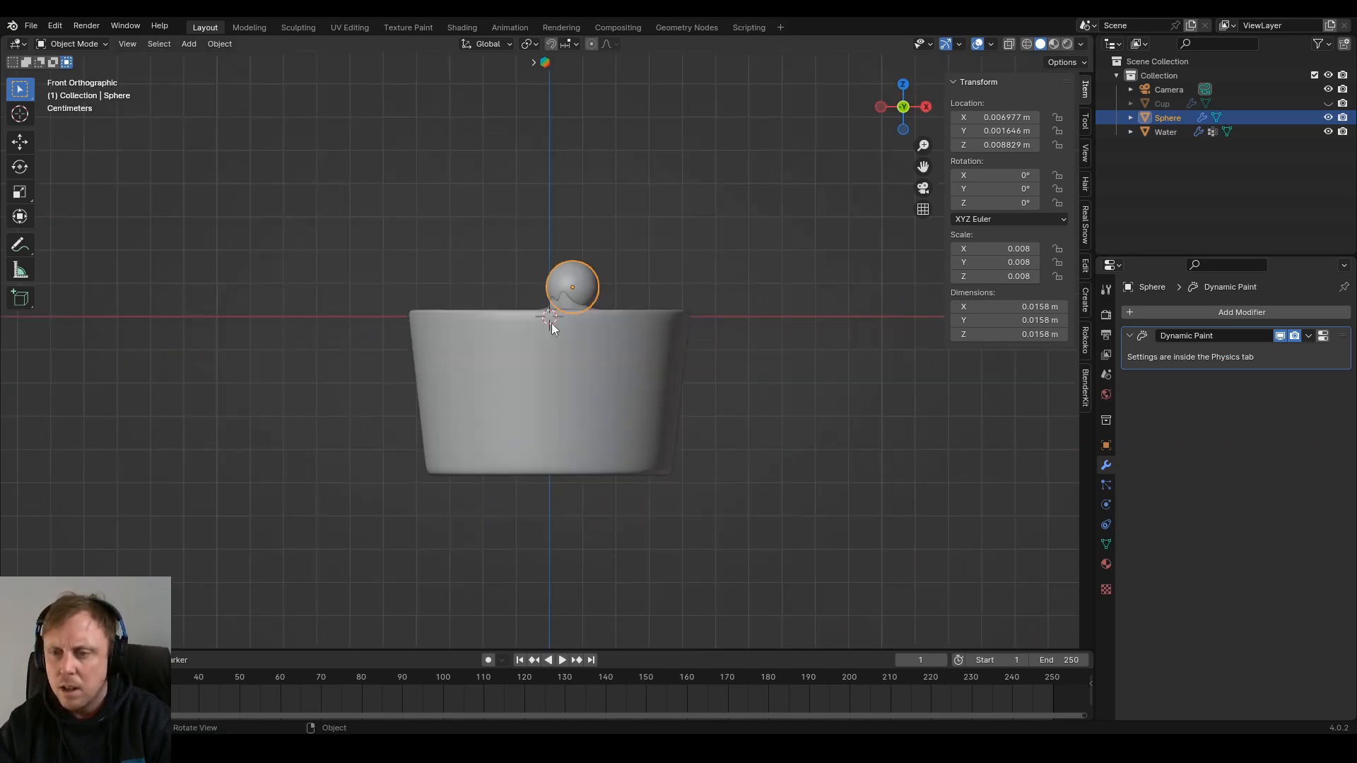
key(g)
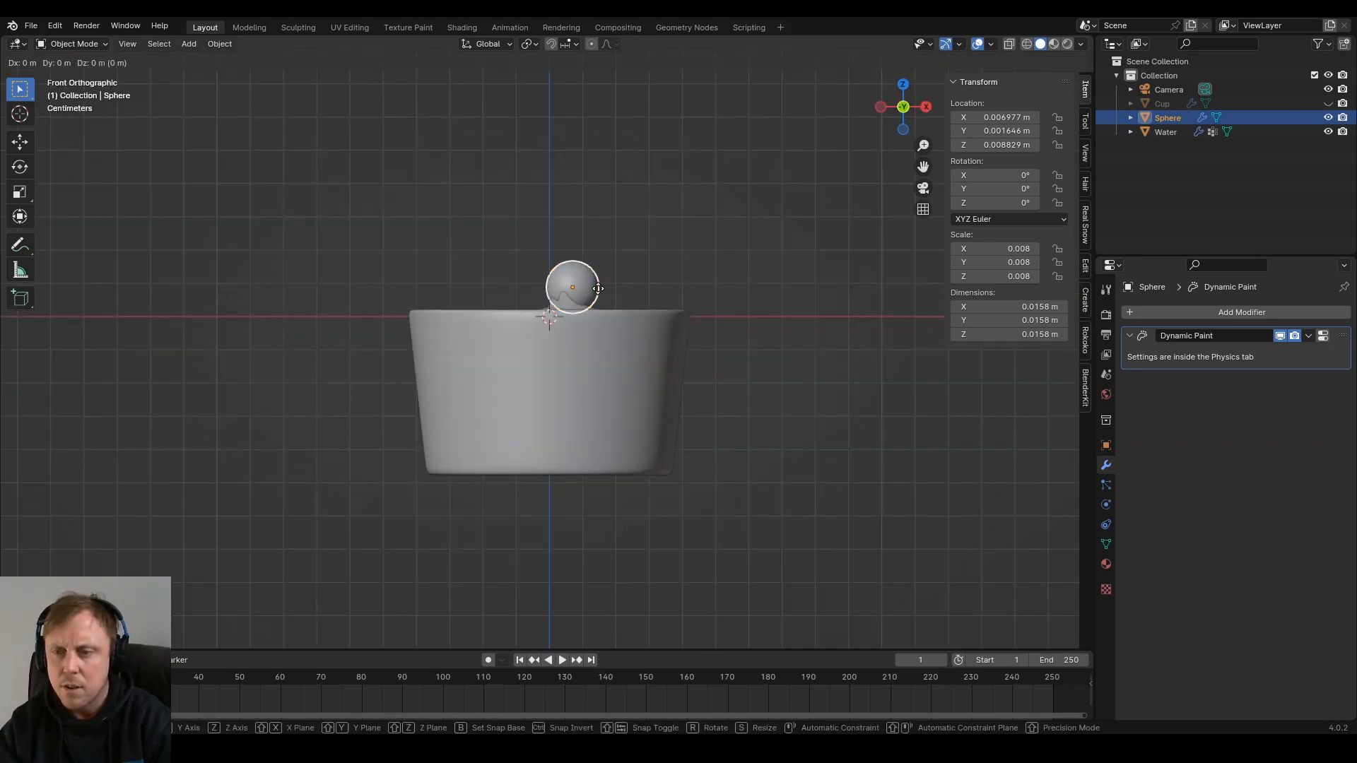
click(574, 245)
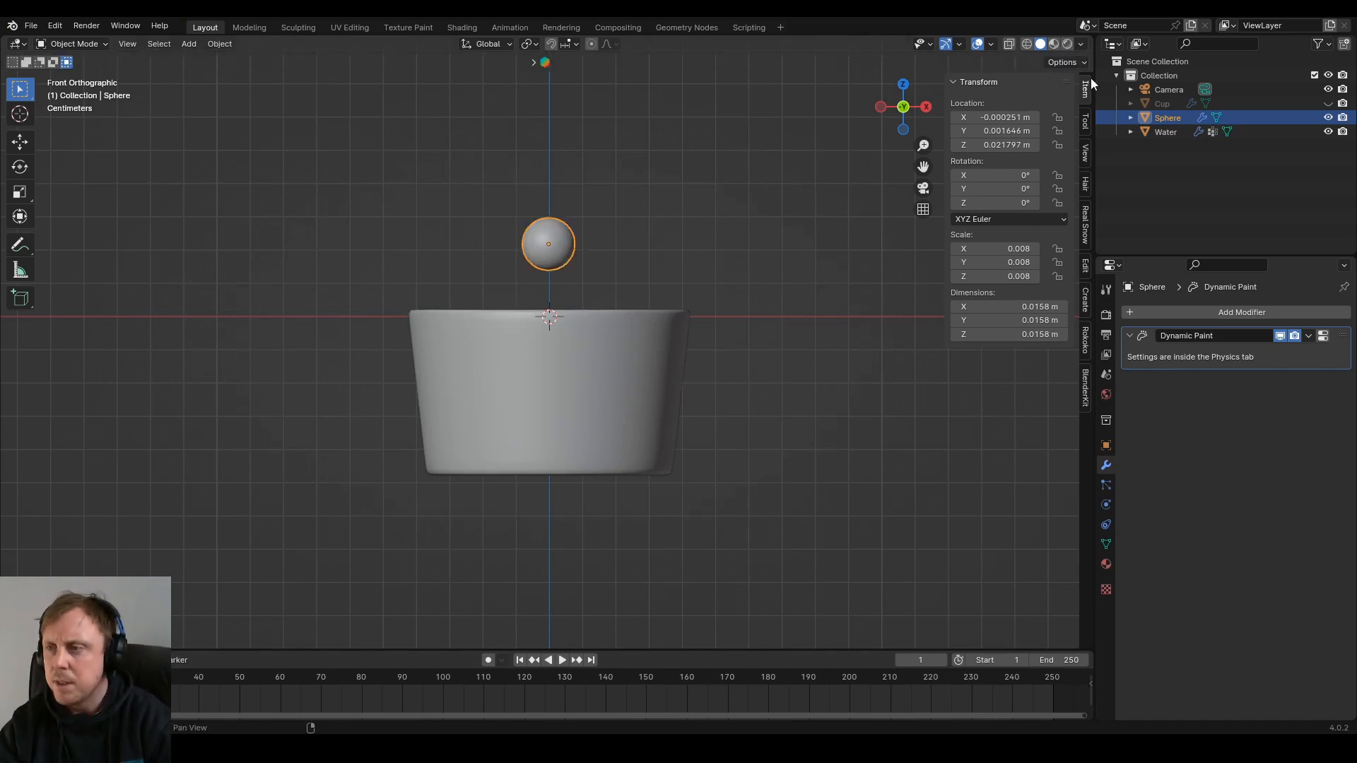
Step: Turn on X-ray display and lower the sphere along Z to about -0.008 m, inside the water
click(1008, 44)
key(g)
key(z)
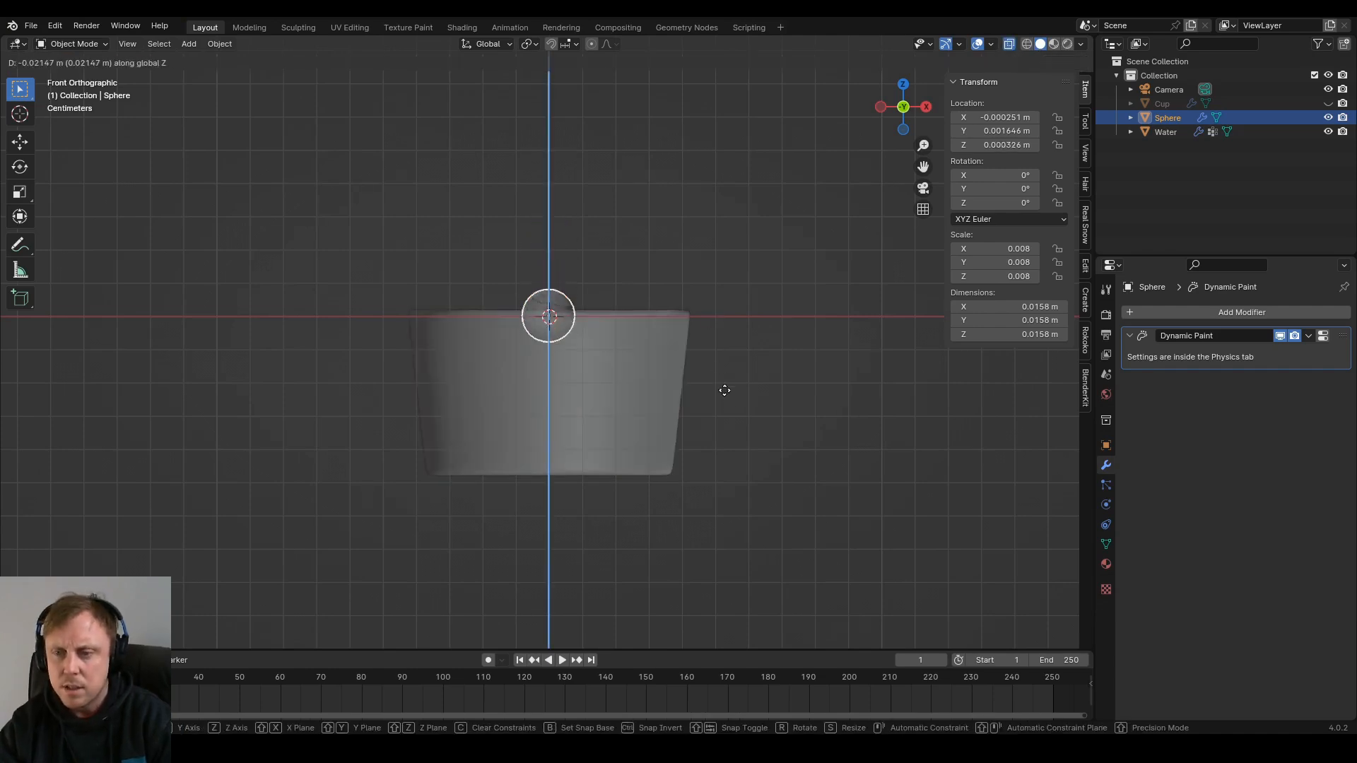
click(732, 412)
middle_drag(736, 414, 771, 422)
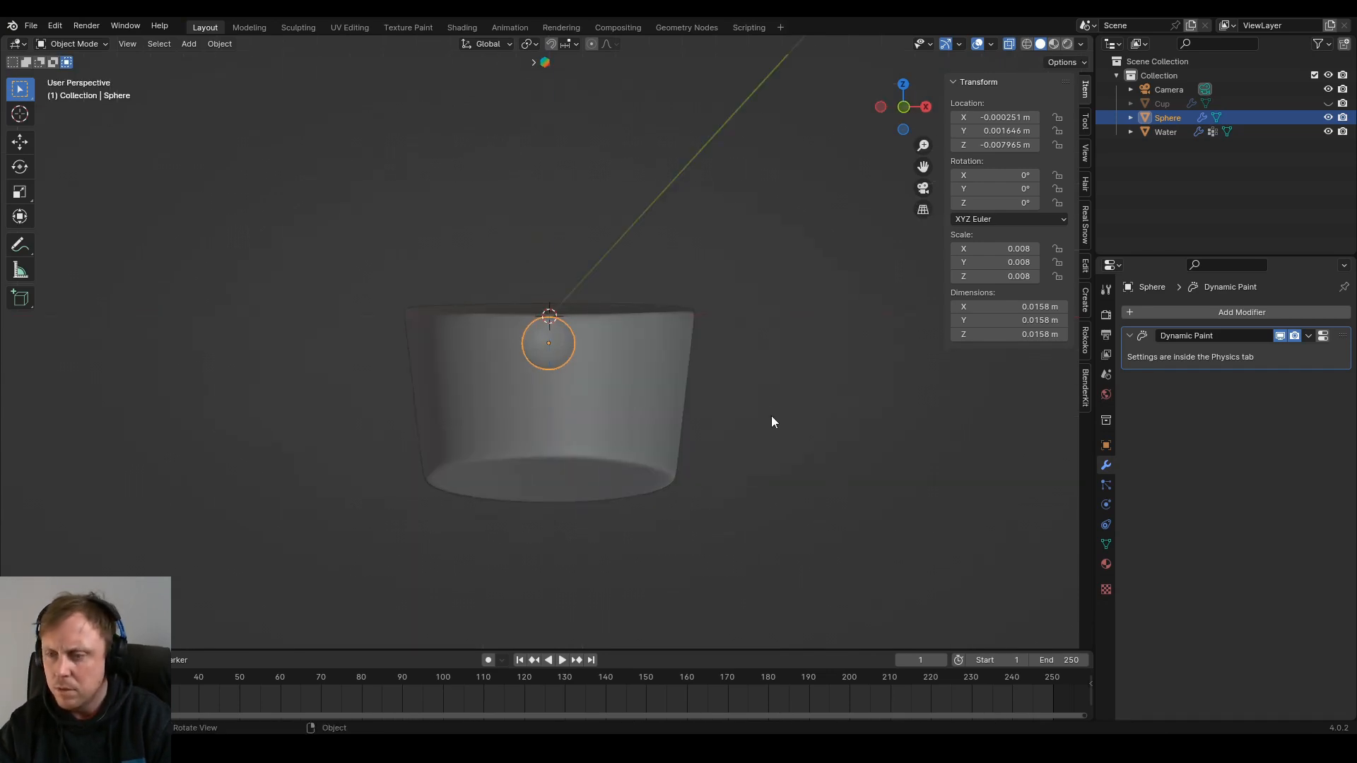
Step: In front view, keyframe the sphere's location at frame 1, and raised along Z to about 0.0067 m at frame 30
key(KP_1)
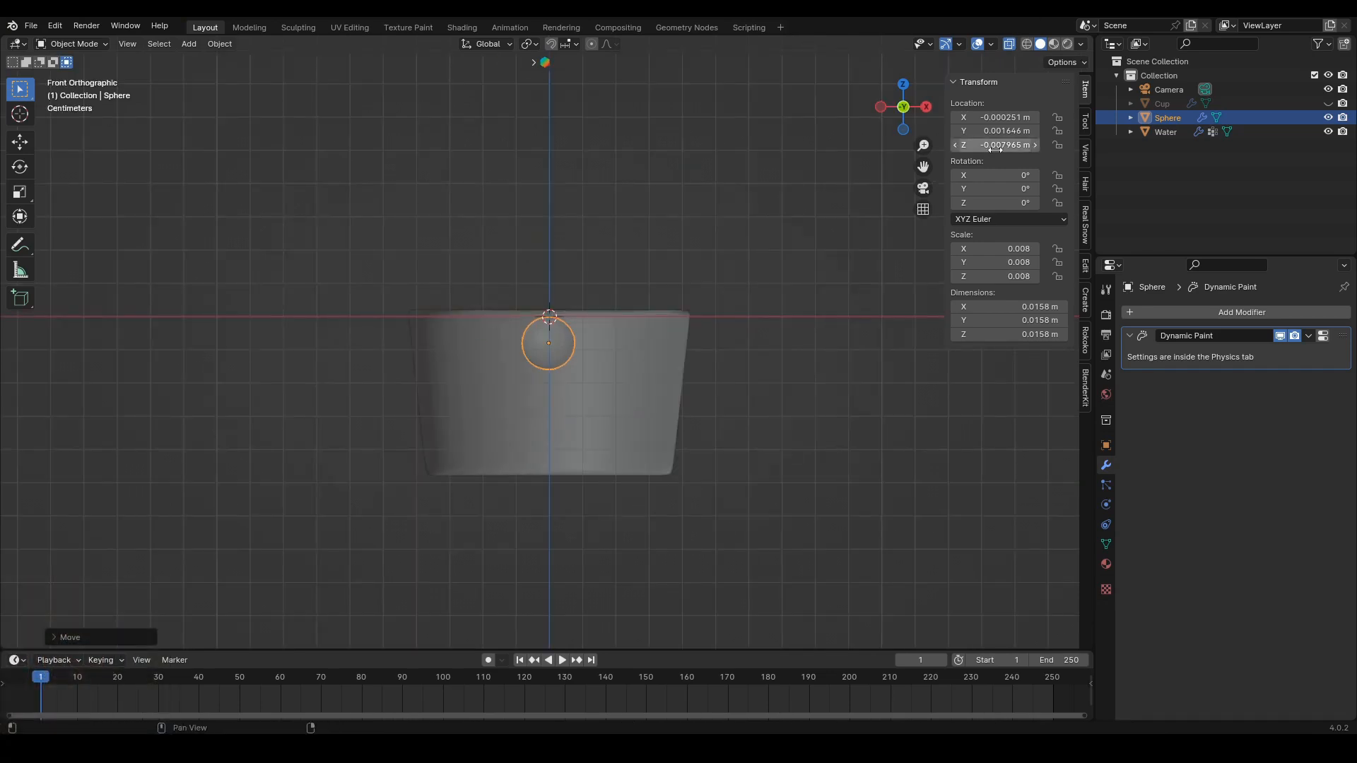
key(i)
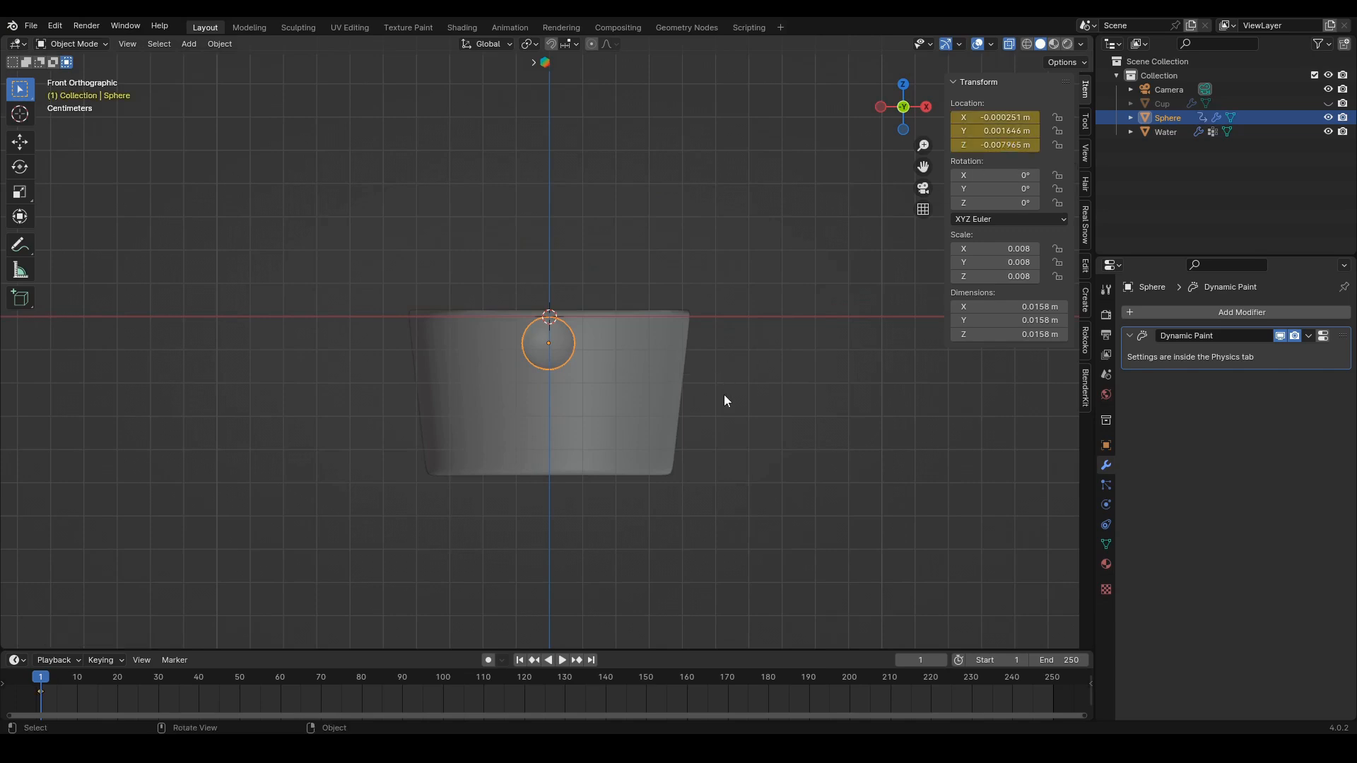
drag(39, 676, 160, 691)
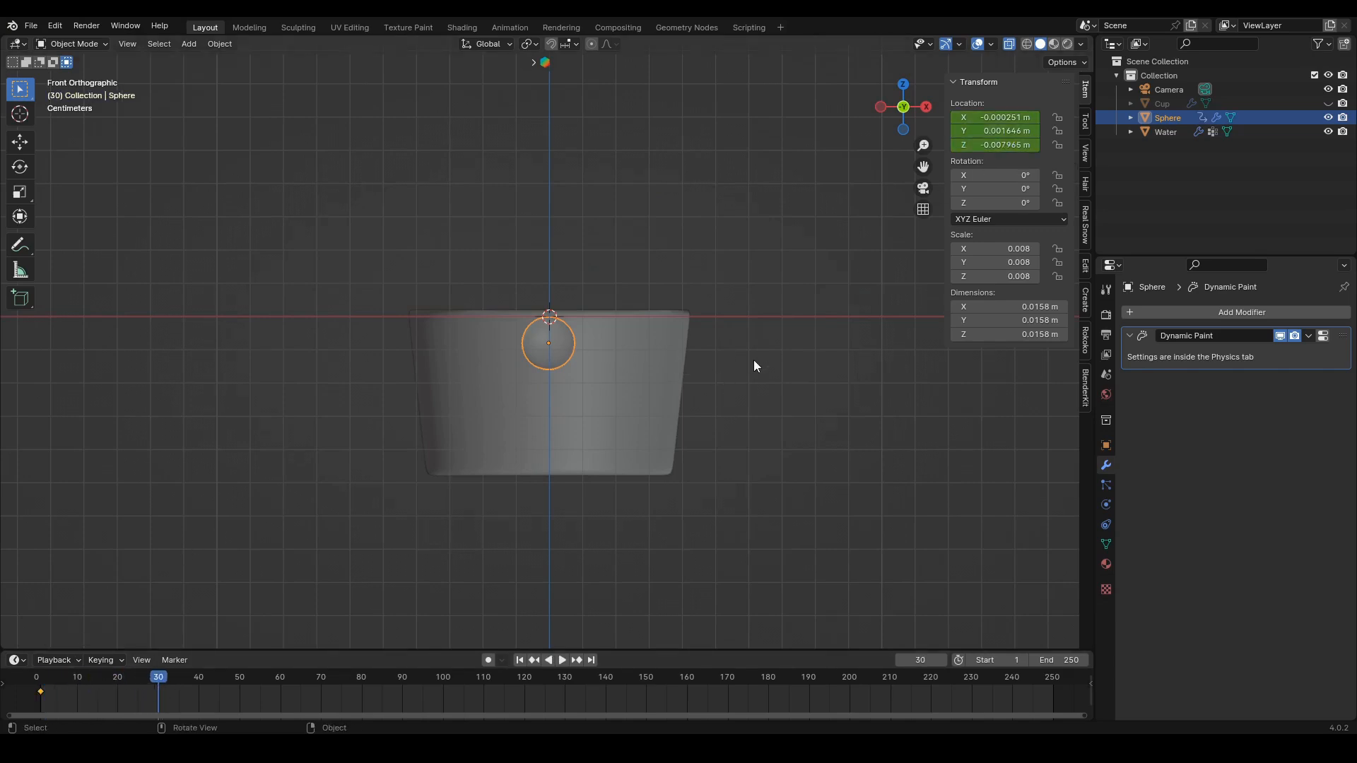
key(g)
key(z)
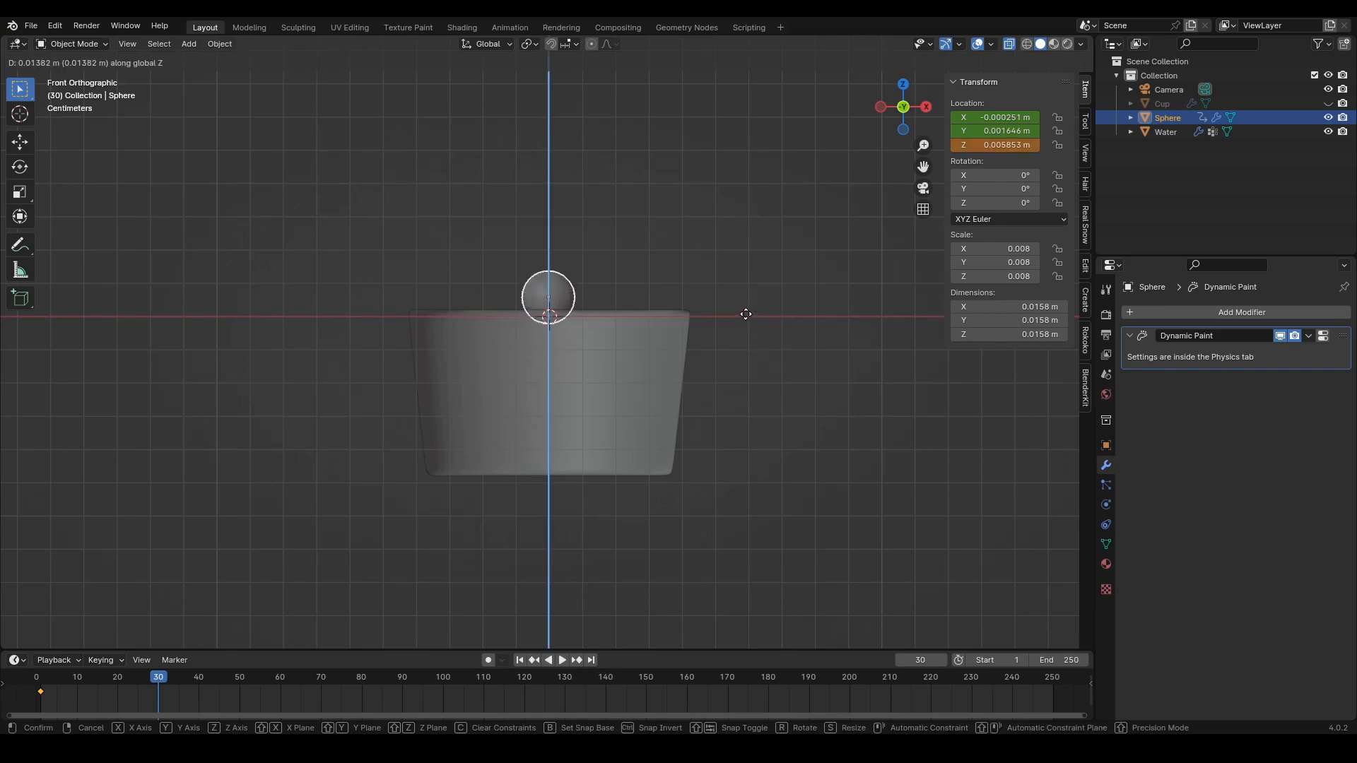
click(745, 312)
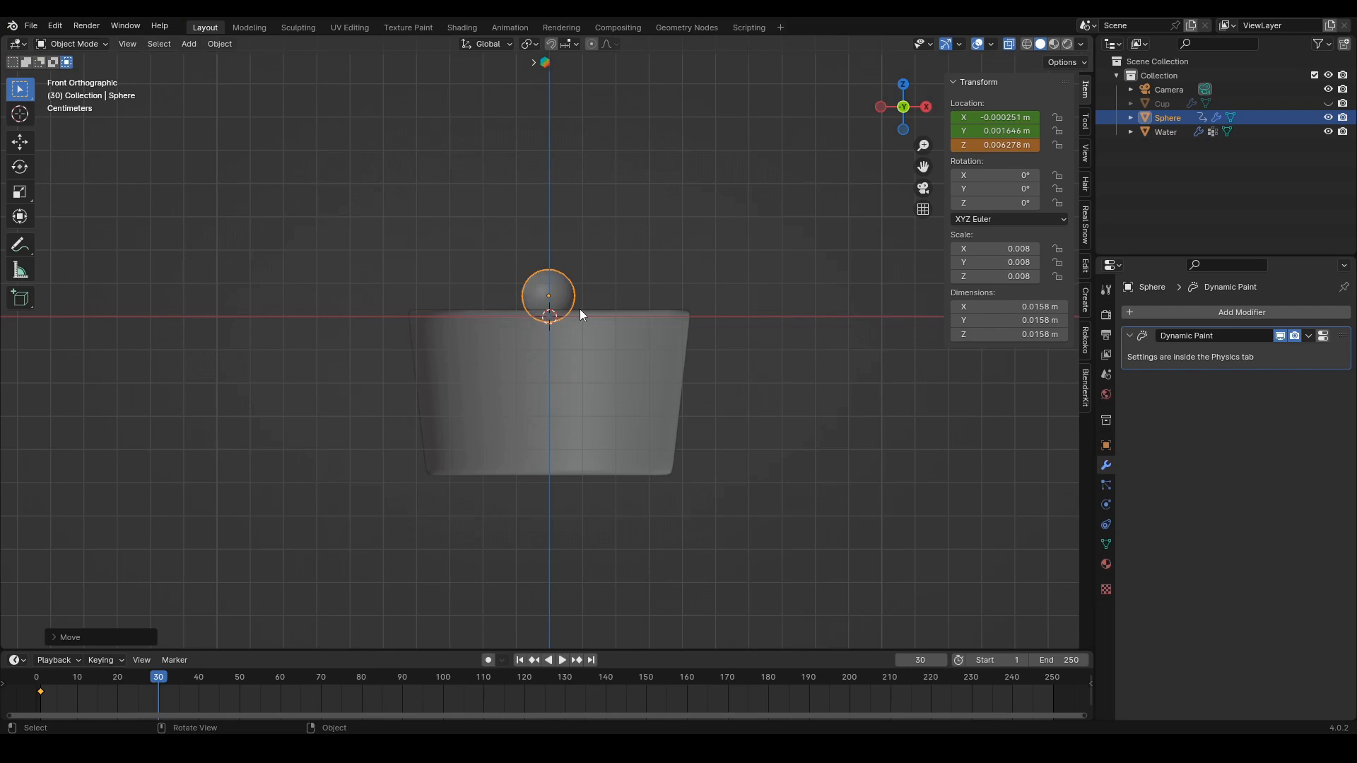
key(g)
key(z)
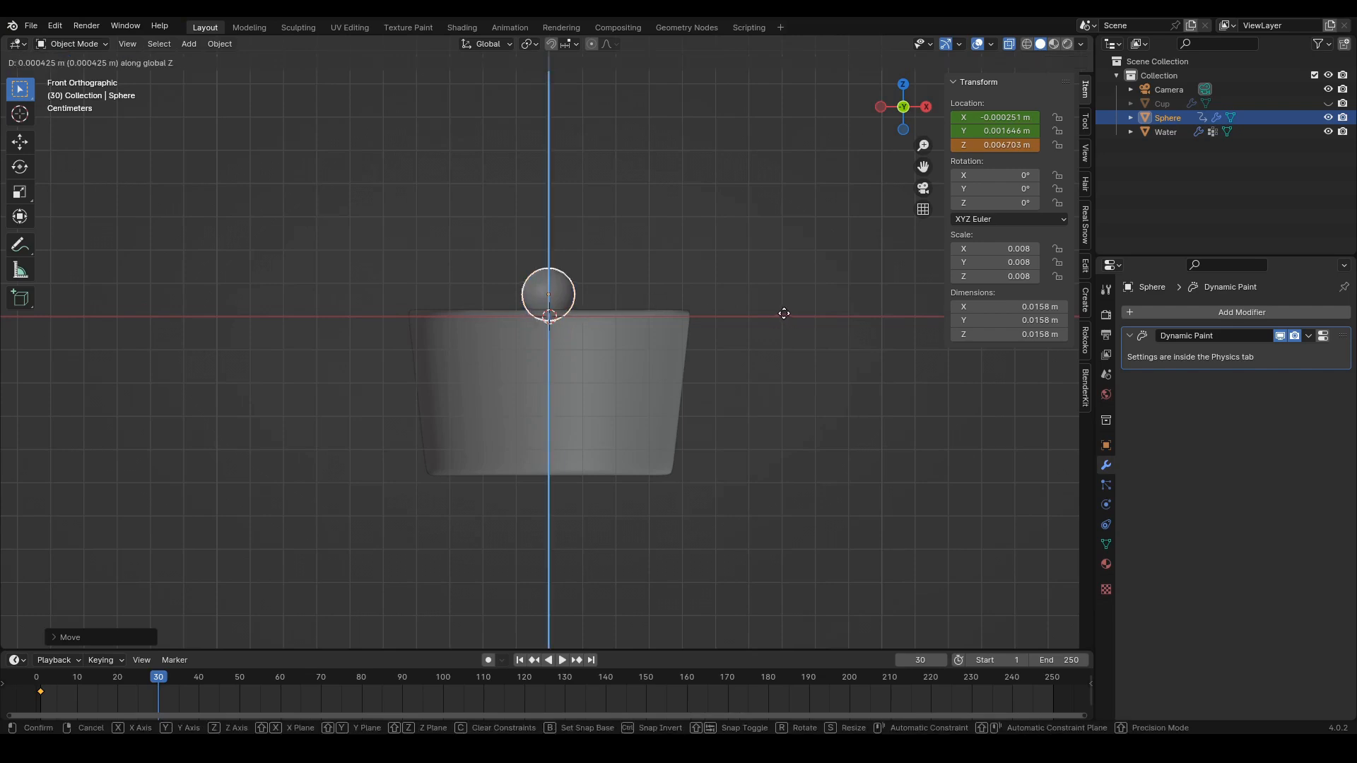
click(783, 318)
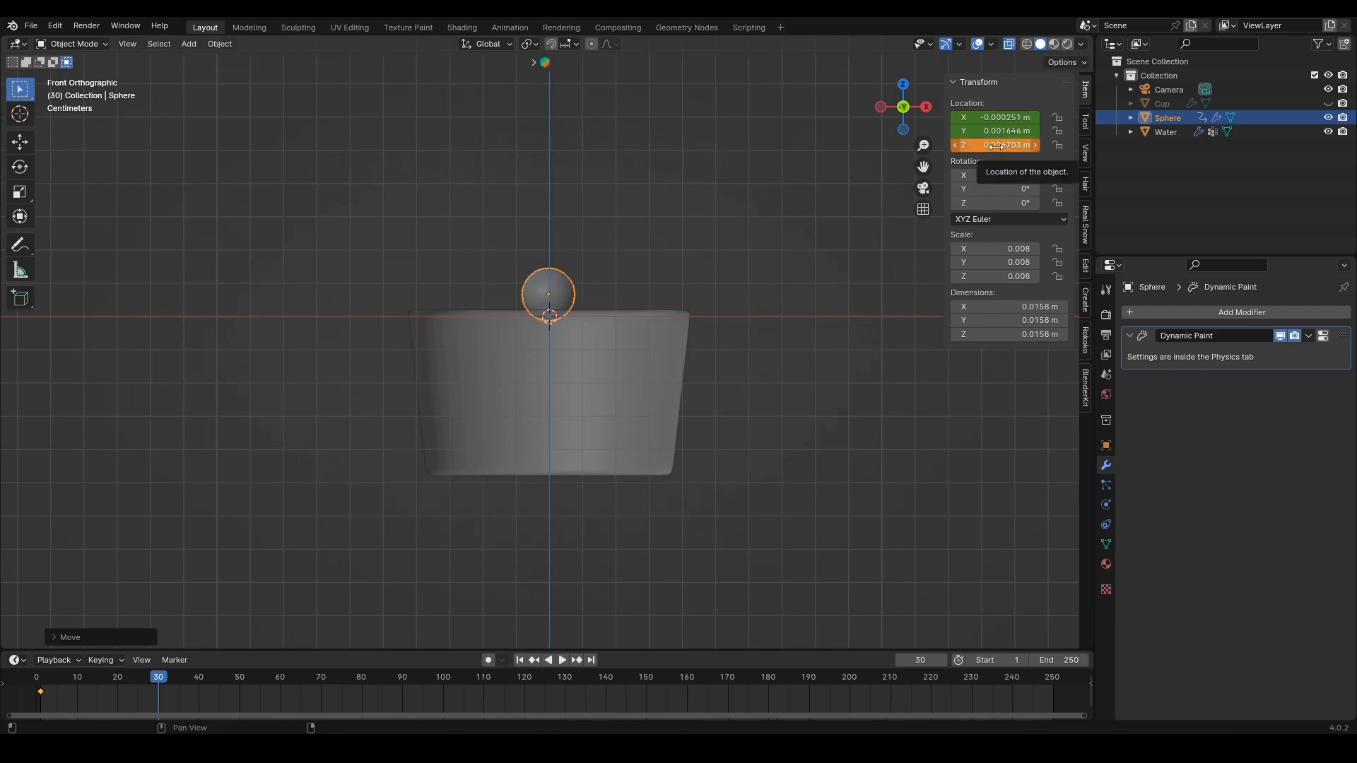
key(i)
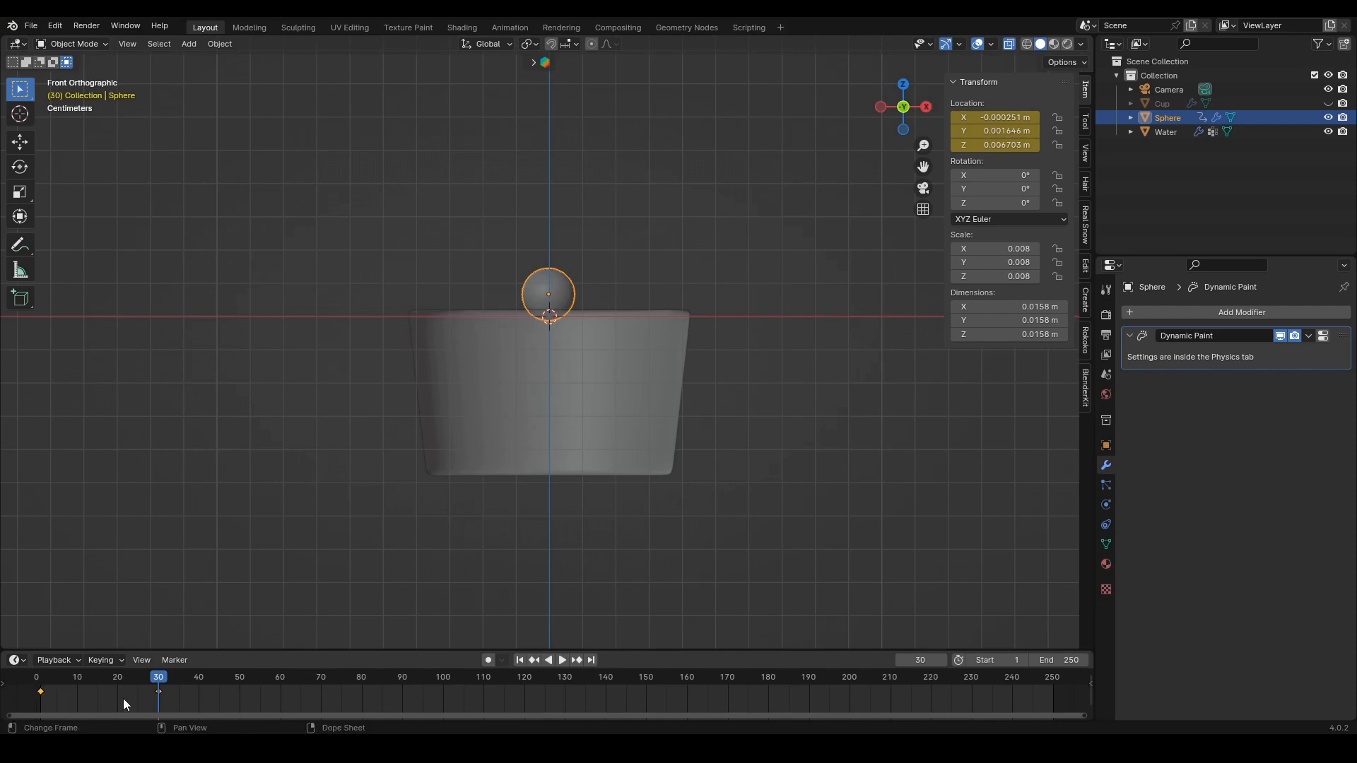
Step: Duplicate the sphere's frame 1 keyframe to frame 60 and turn off X-ray display
key(g)
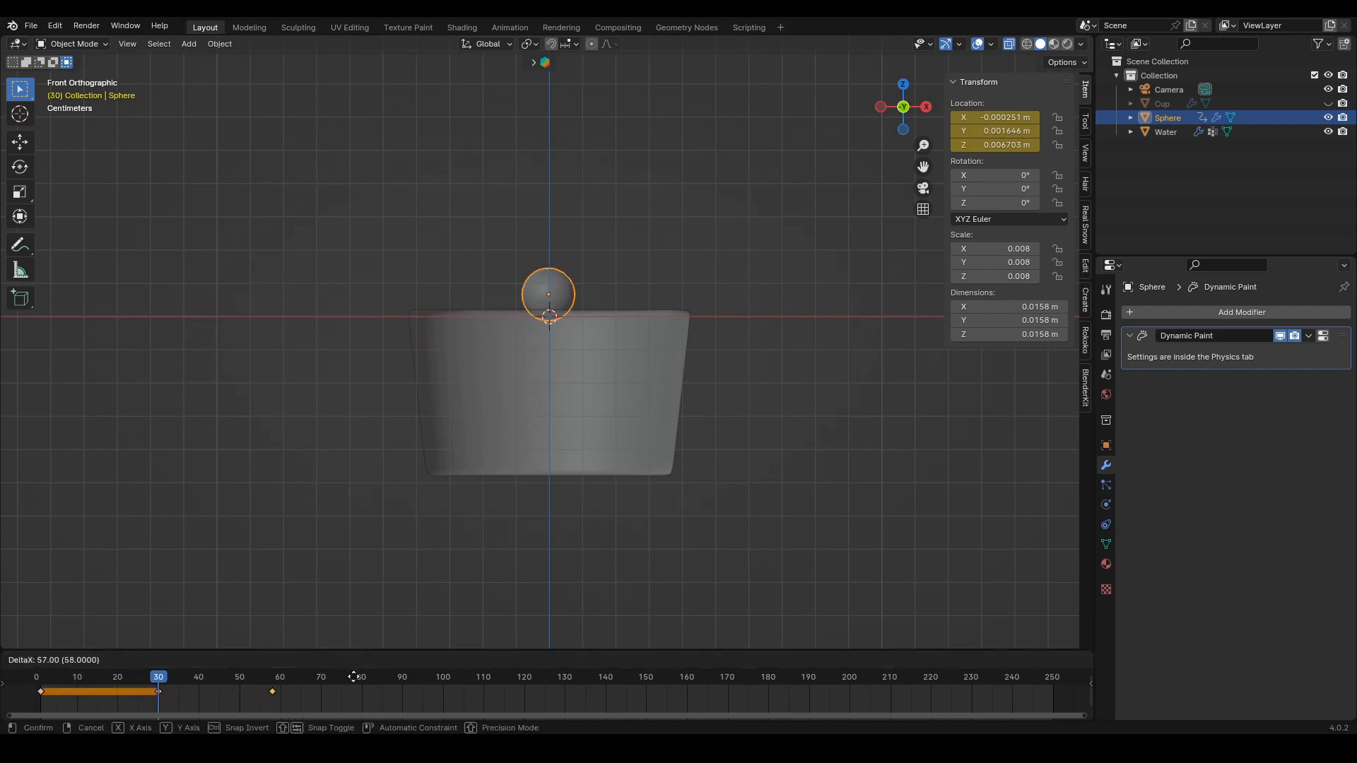
click(361, 677)
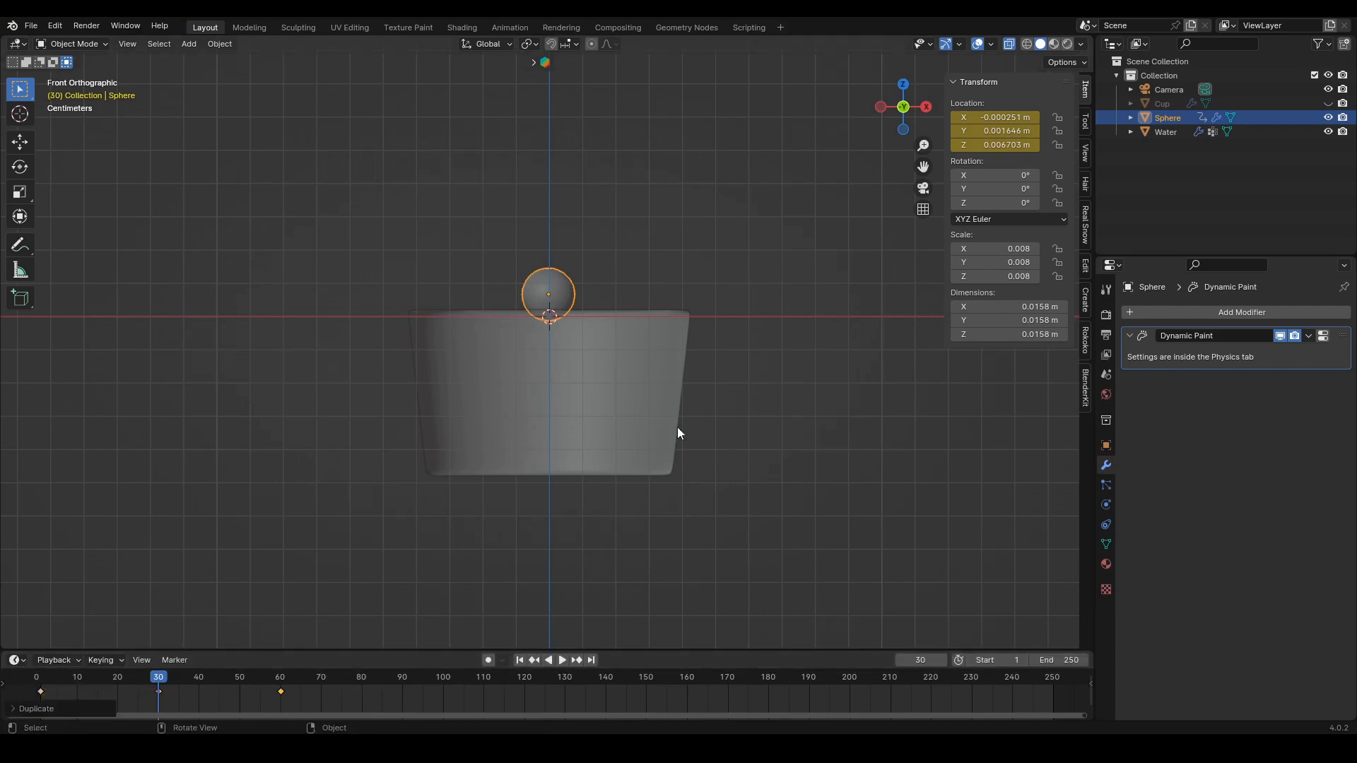
middle_drag(774, 438, 768, 480)
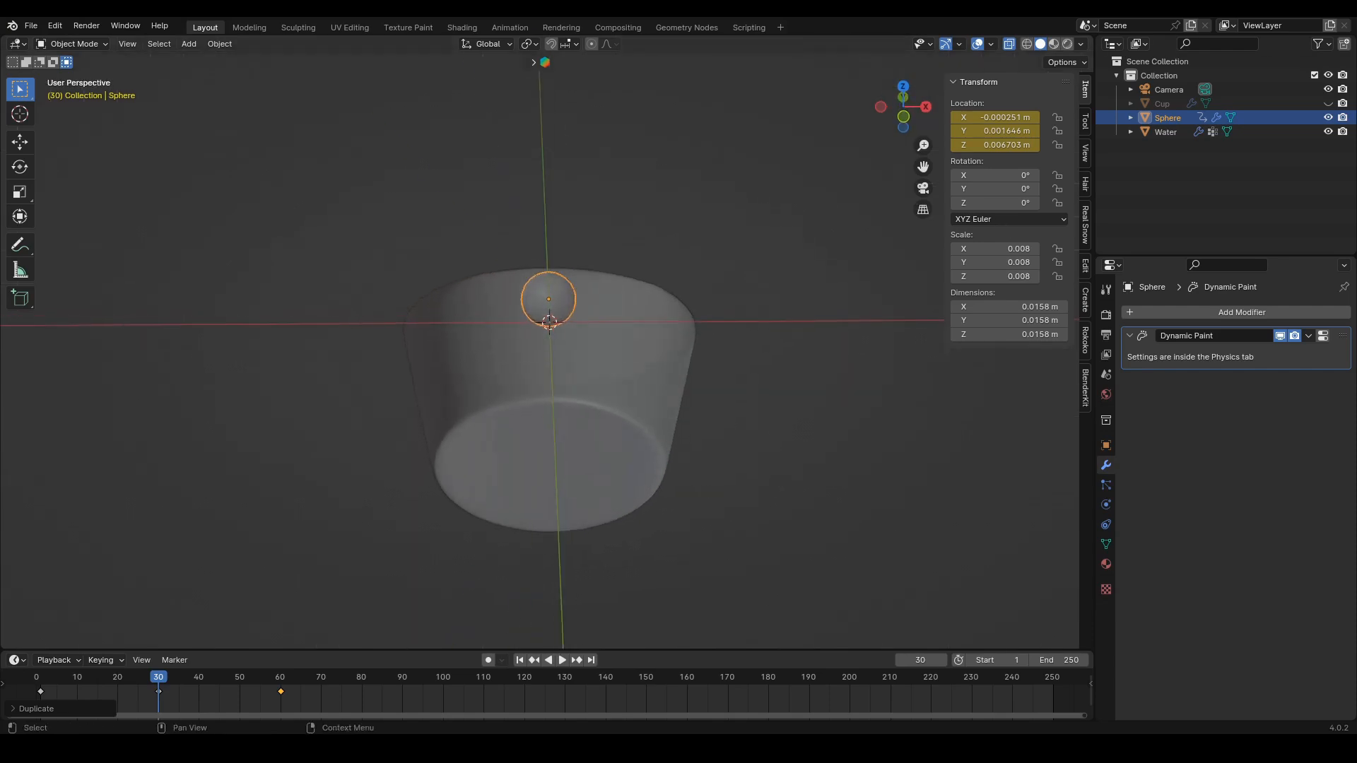
middle_drag(1019, 49, 626, 627)
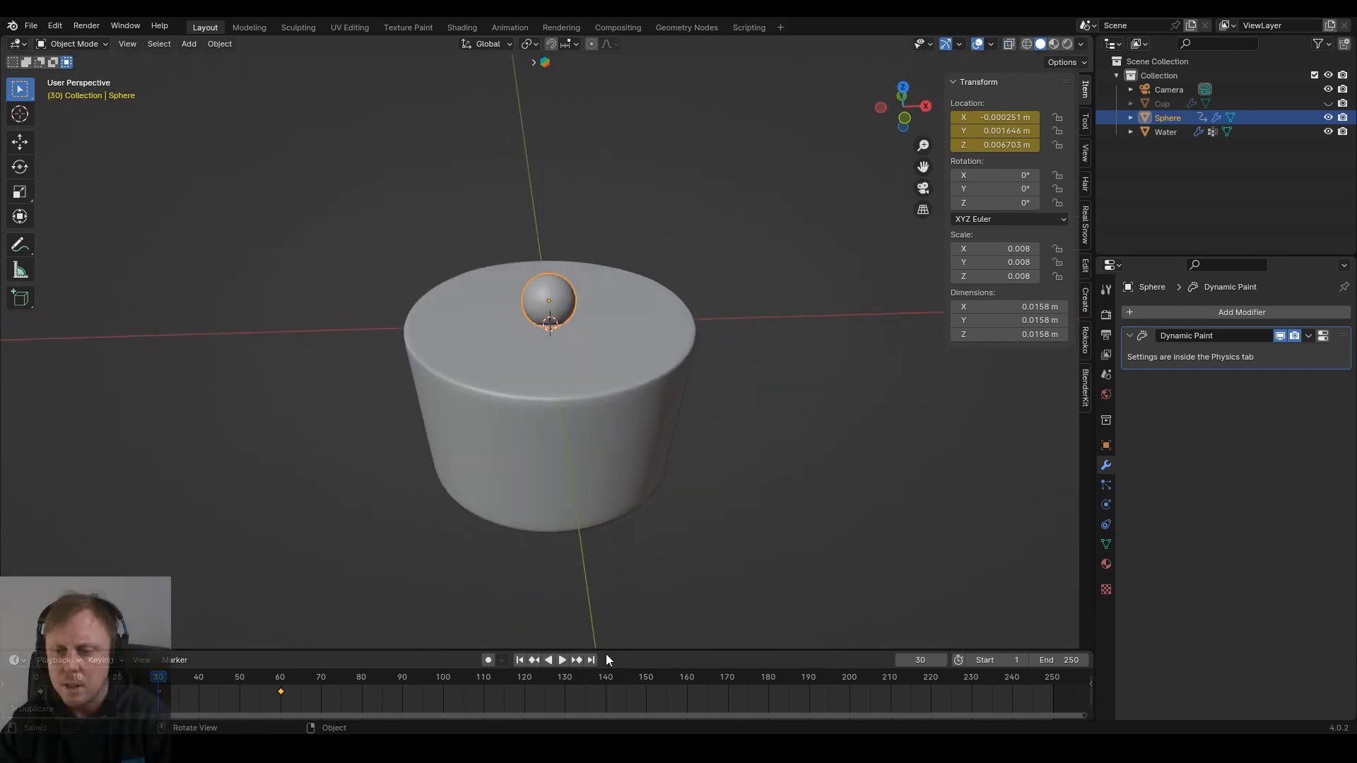
Step: Play the animation from frame 1 to check the ripples made by the keyframed sphere, and return to frame 1
click(520, 660)
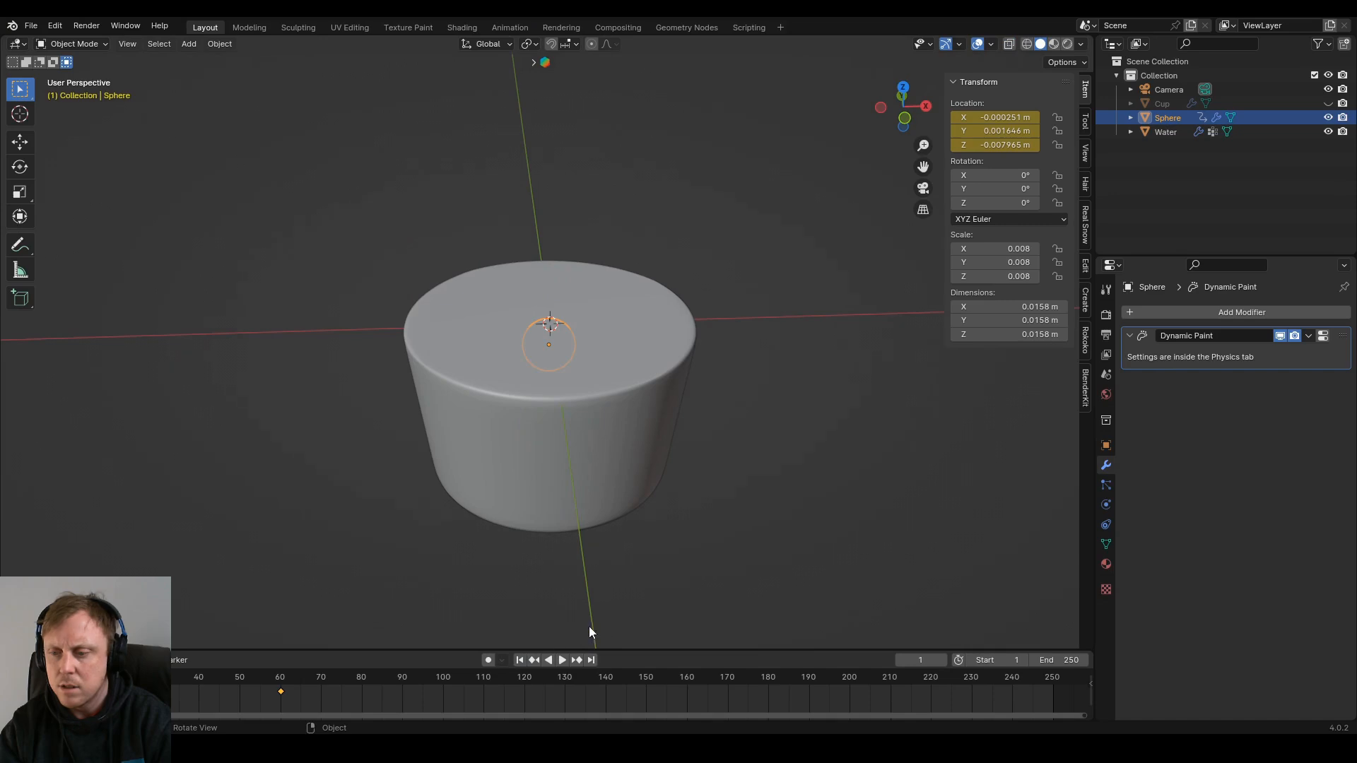
click(562, 659)
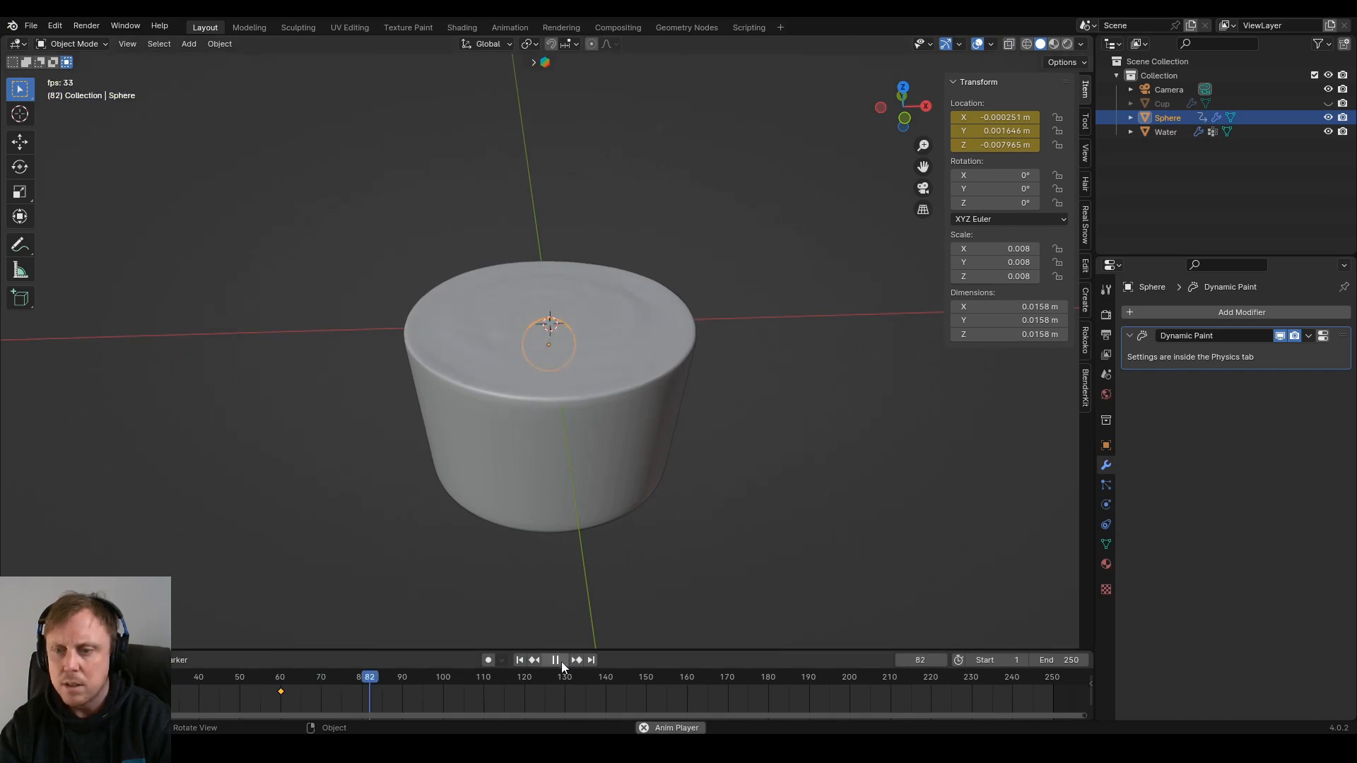
click(556, 660)
click(520, 660)
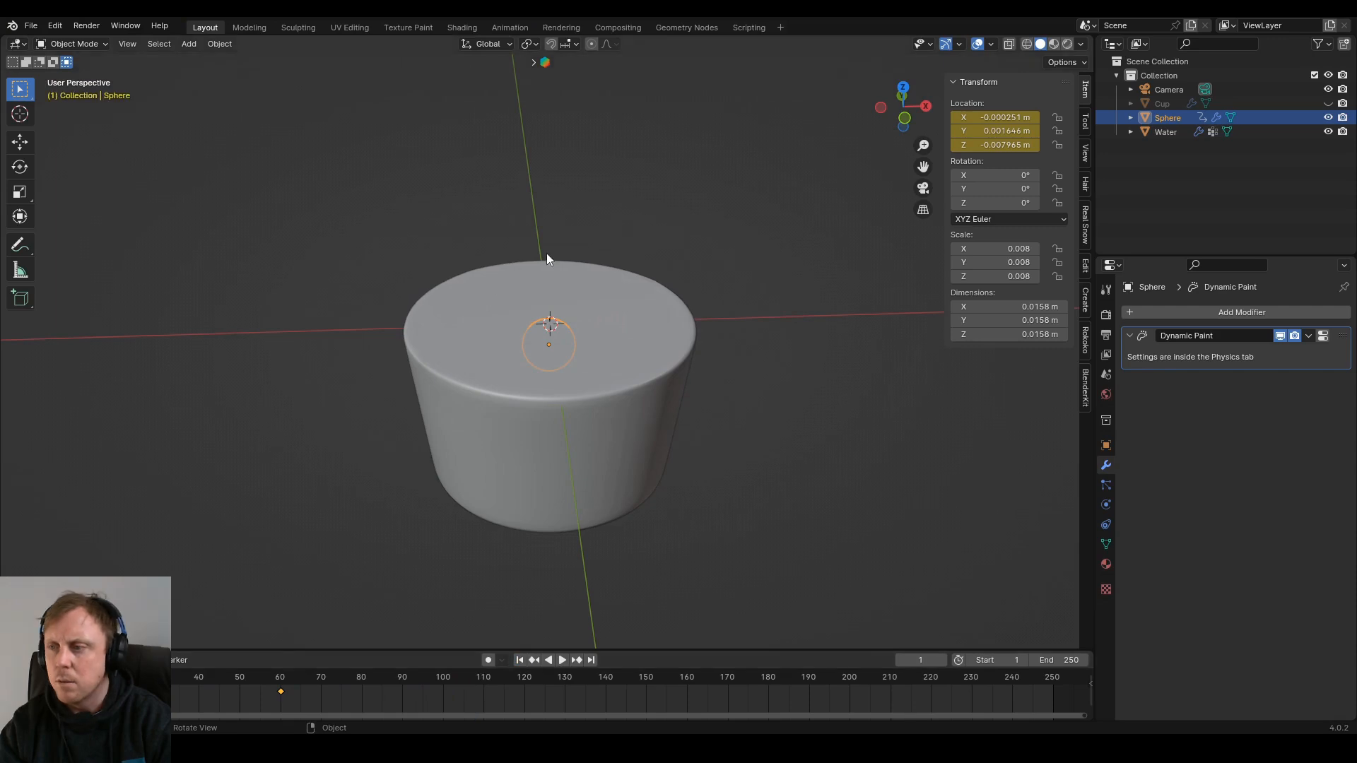
Step: Hide the sphere in the viewport, play the ripple animation without it, and return to frame 1
click(1327, 118)
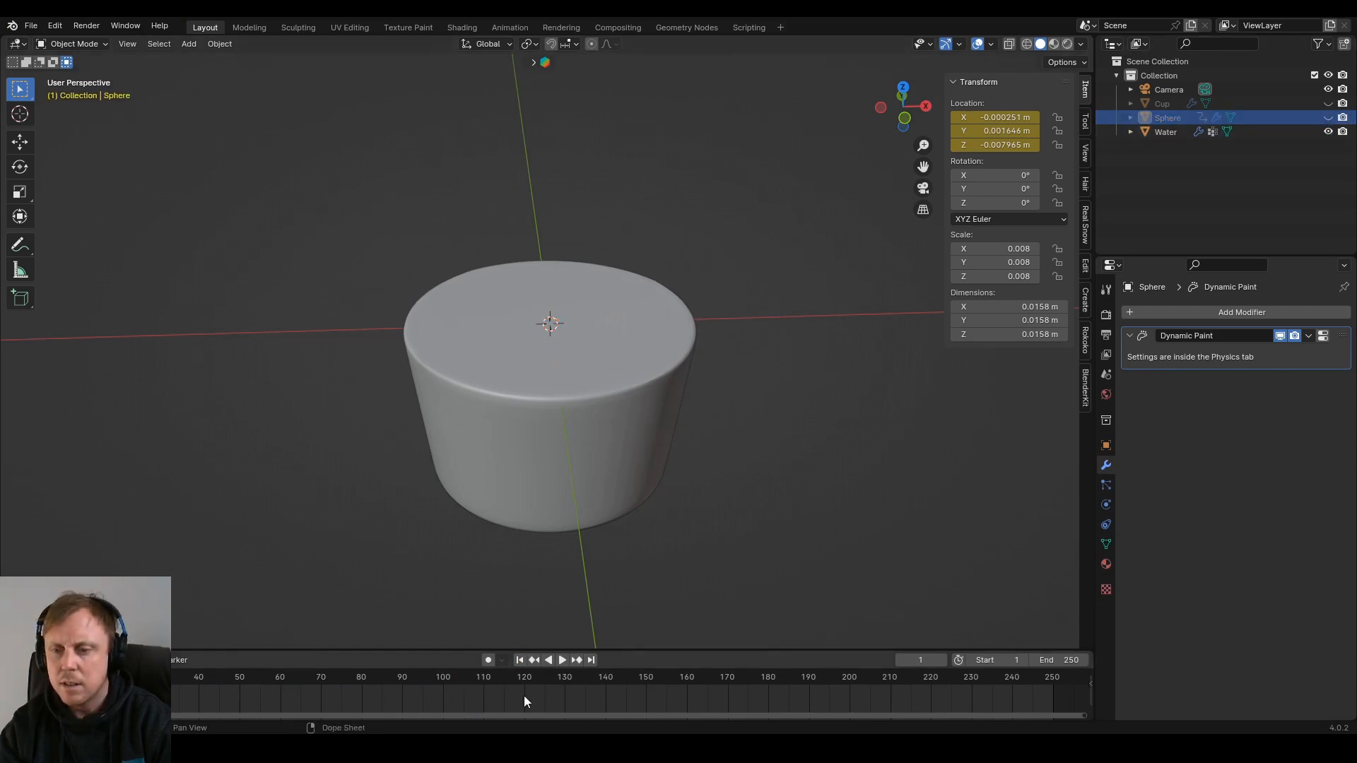
click(561, 660)
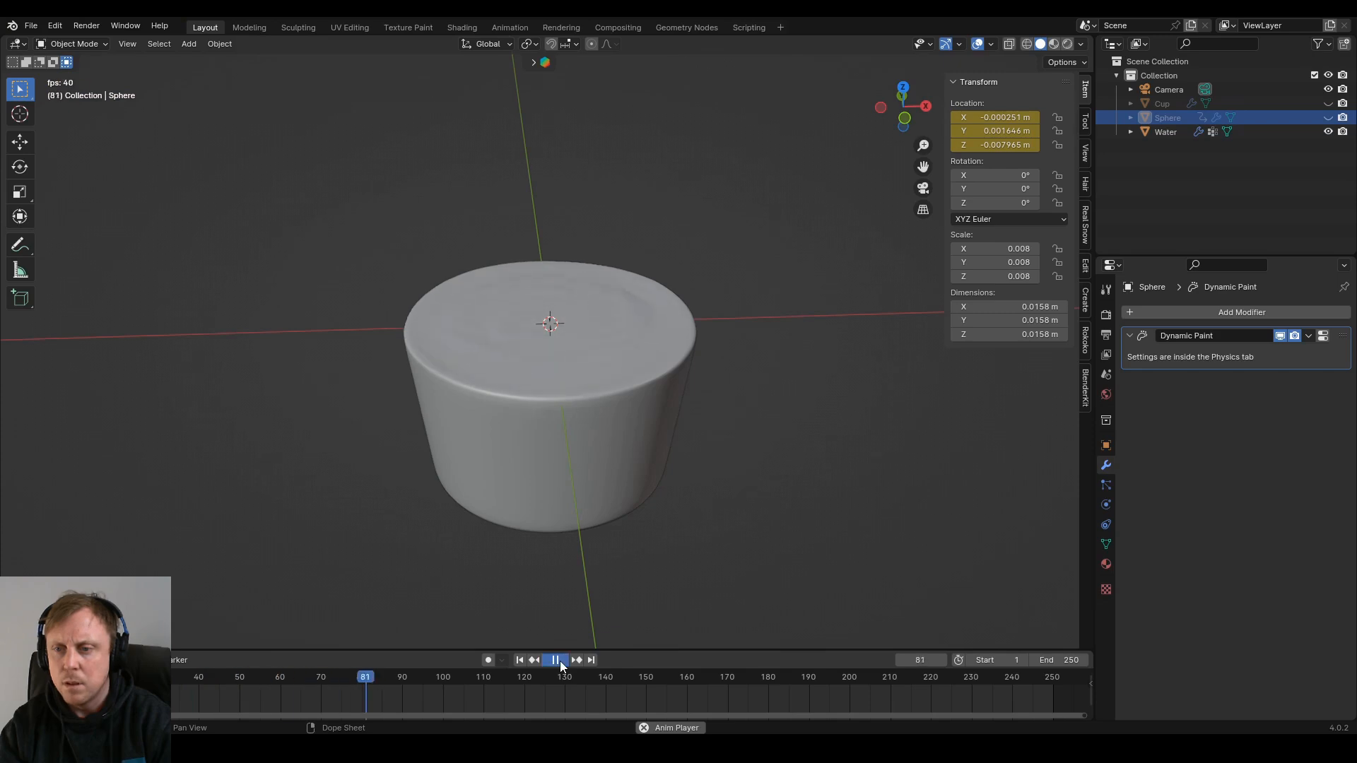
click(559, 659)
click(520, 660)
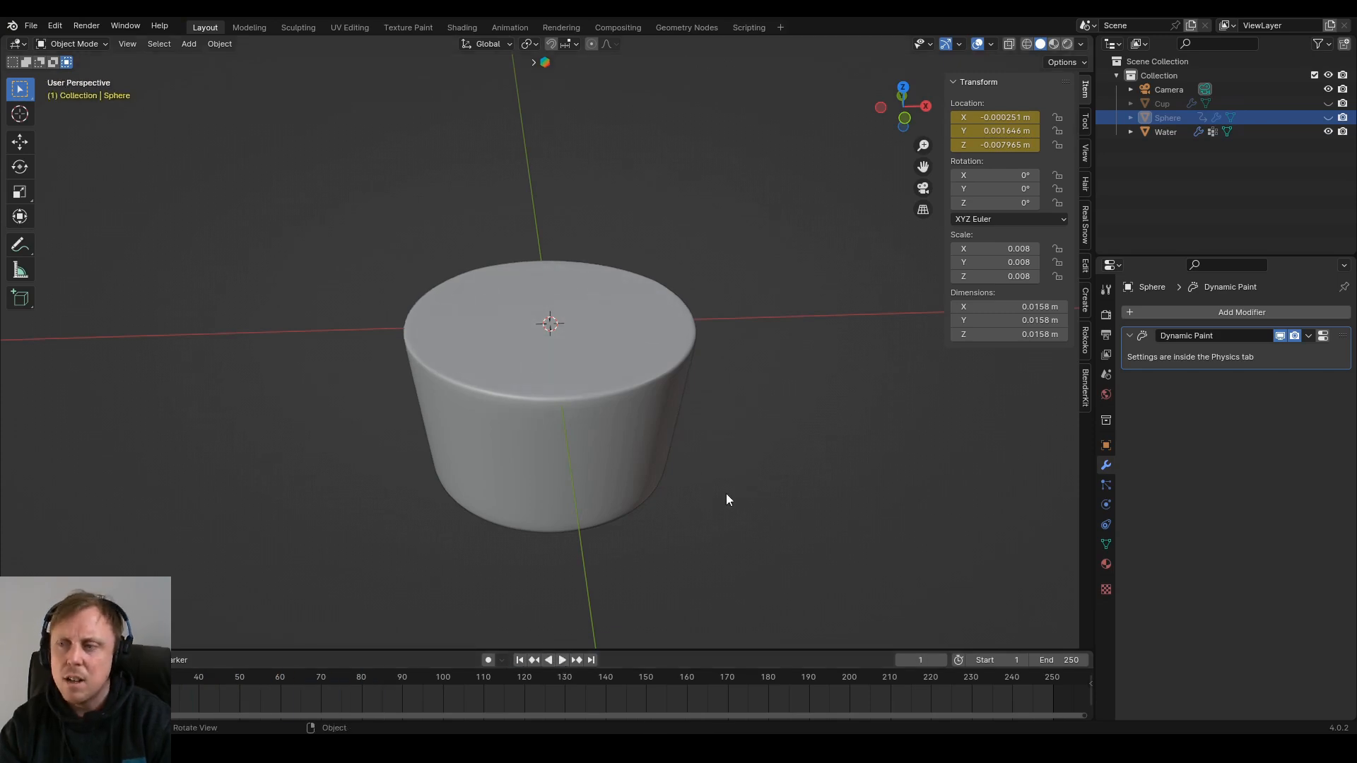
middle_drag(691, 393, 702, 436)
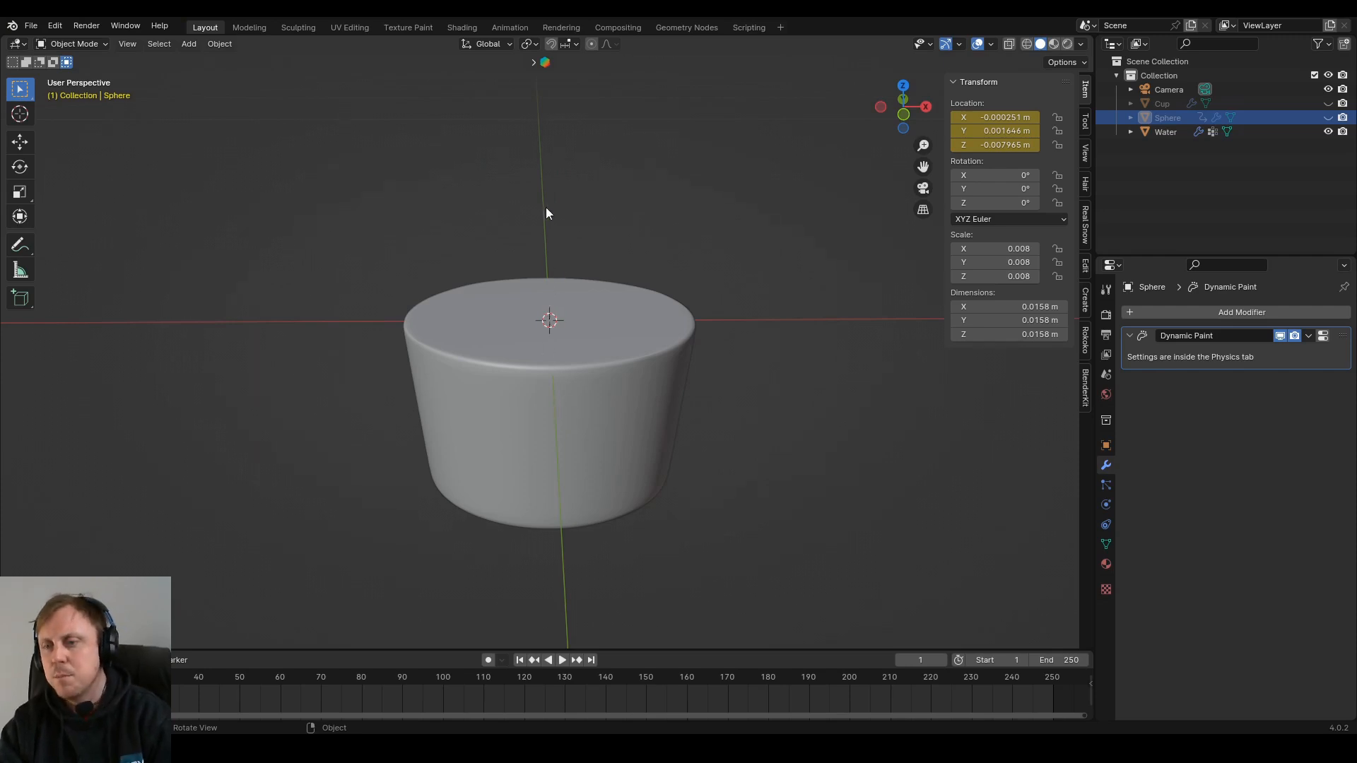
middle_drag(639, 363, 658, 455)
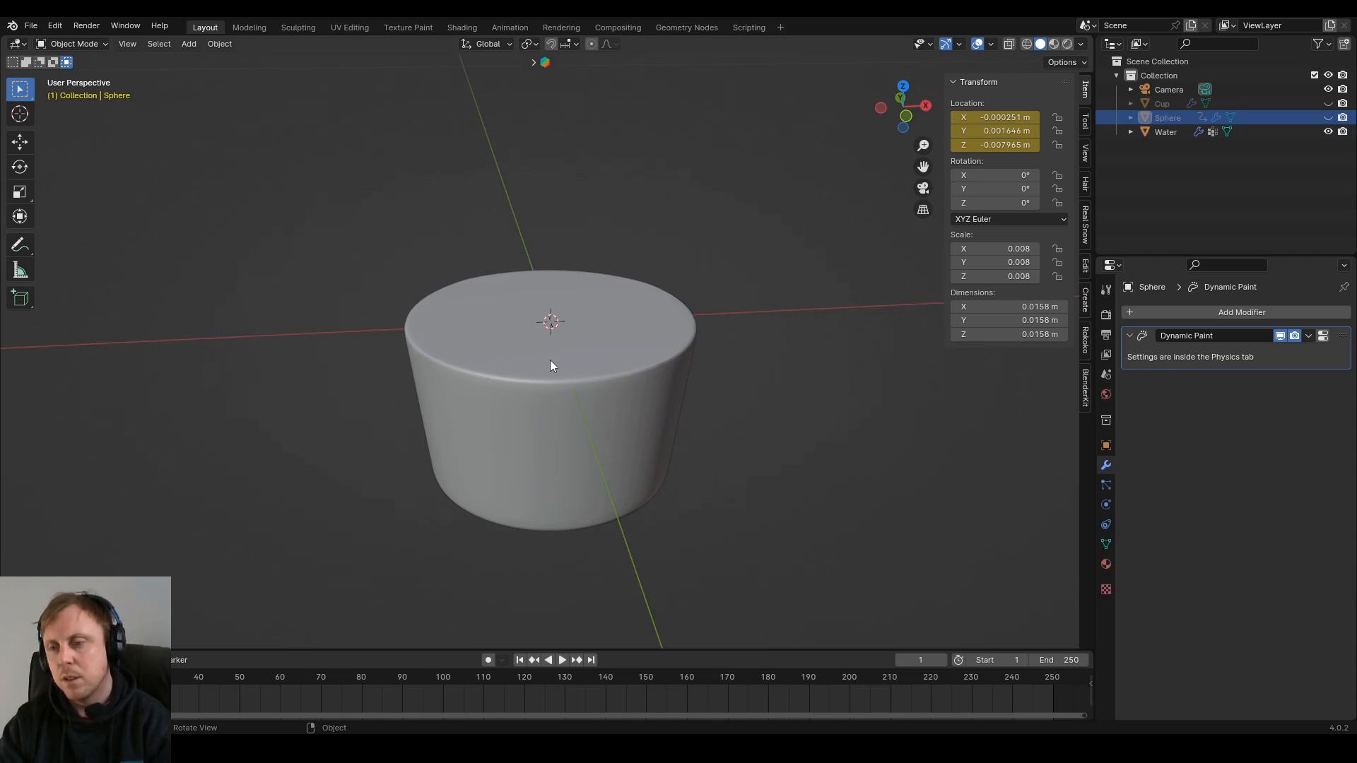
middle_drag(699, 405, 671, 406)
middle_drag(550, 277, 520, 356)
middle_drag(662, 387, 578, 311)
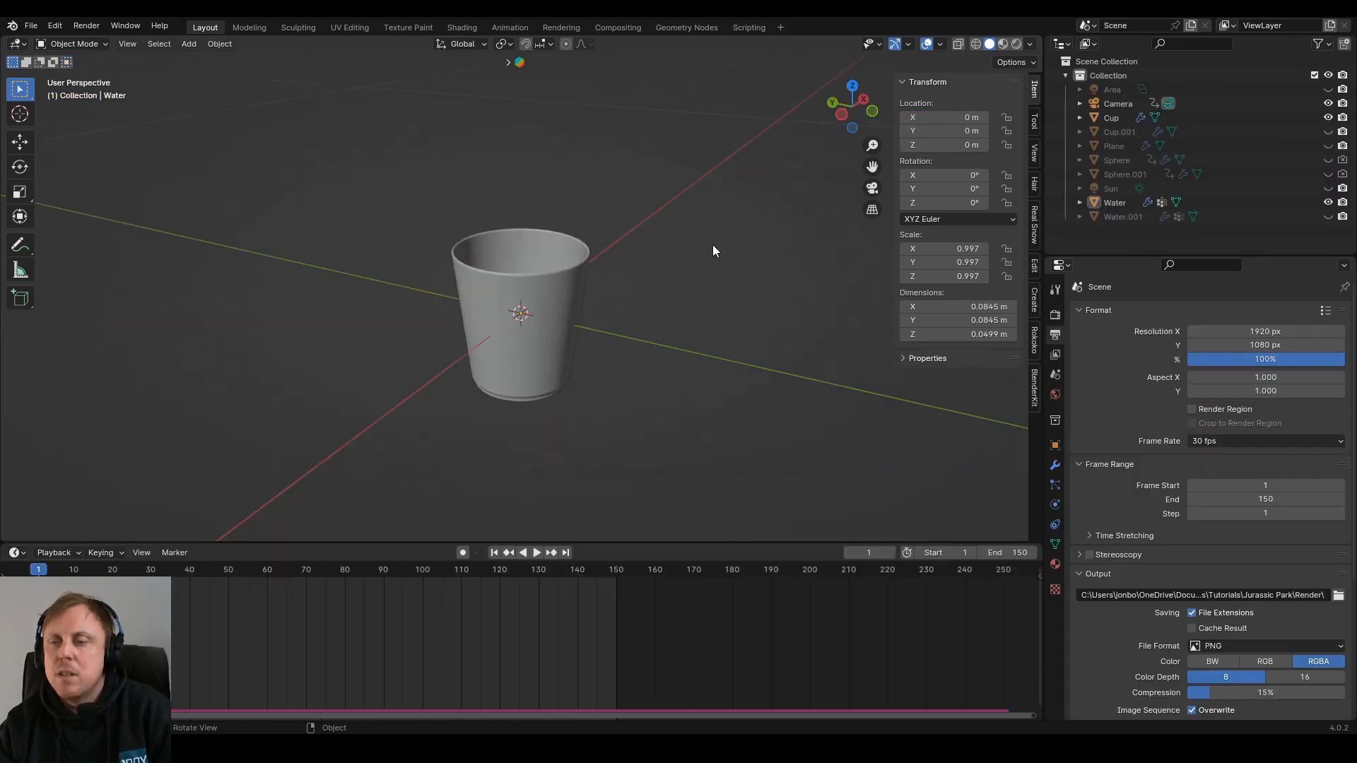
middle_drag(672, 312, 708, 333)
middle_drag(672, 252, 716, 198)
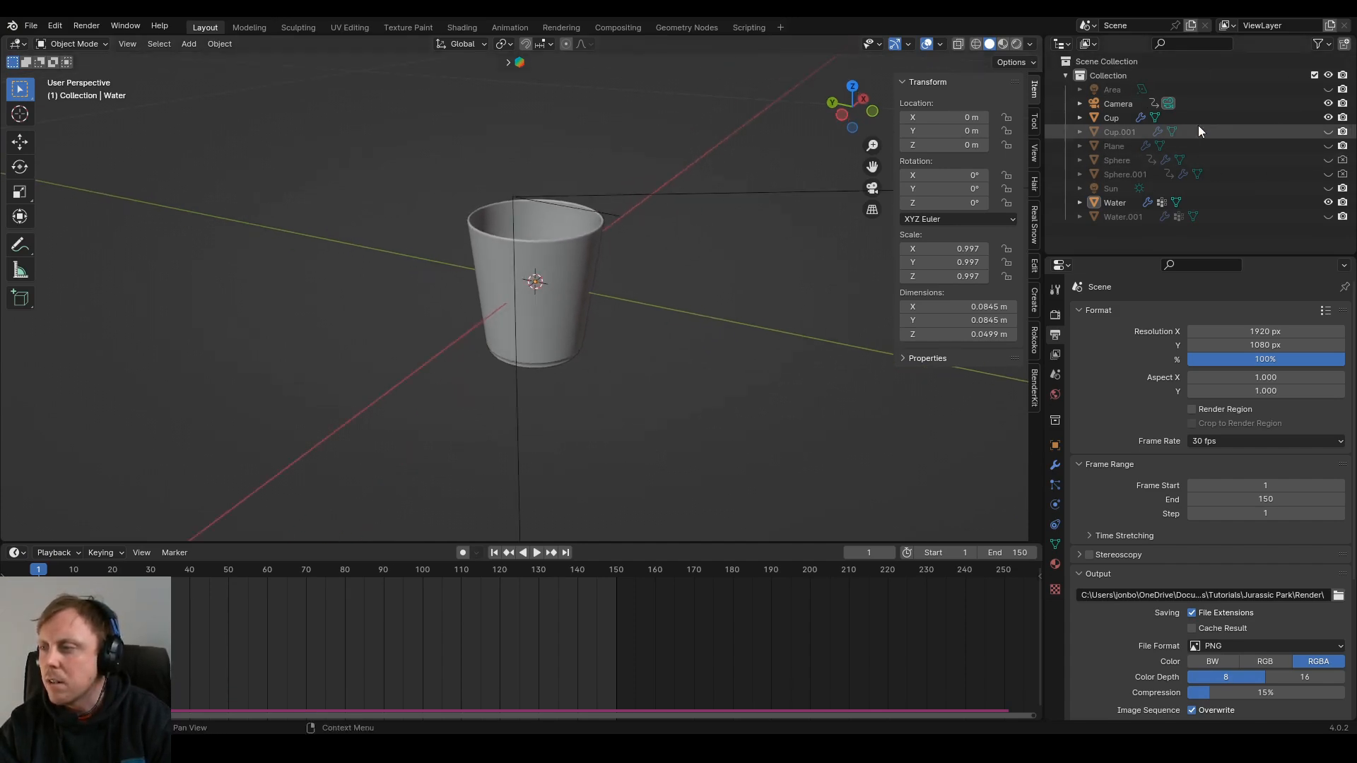
middle_drag(696, 252, 671, 292)
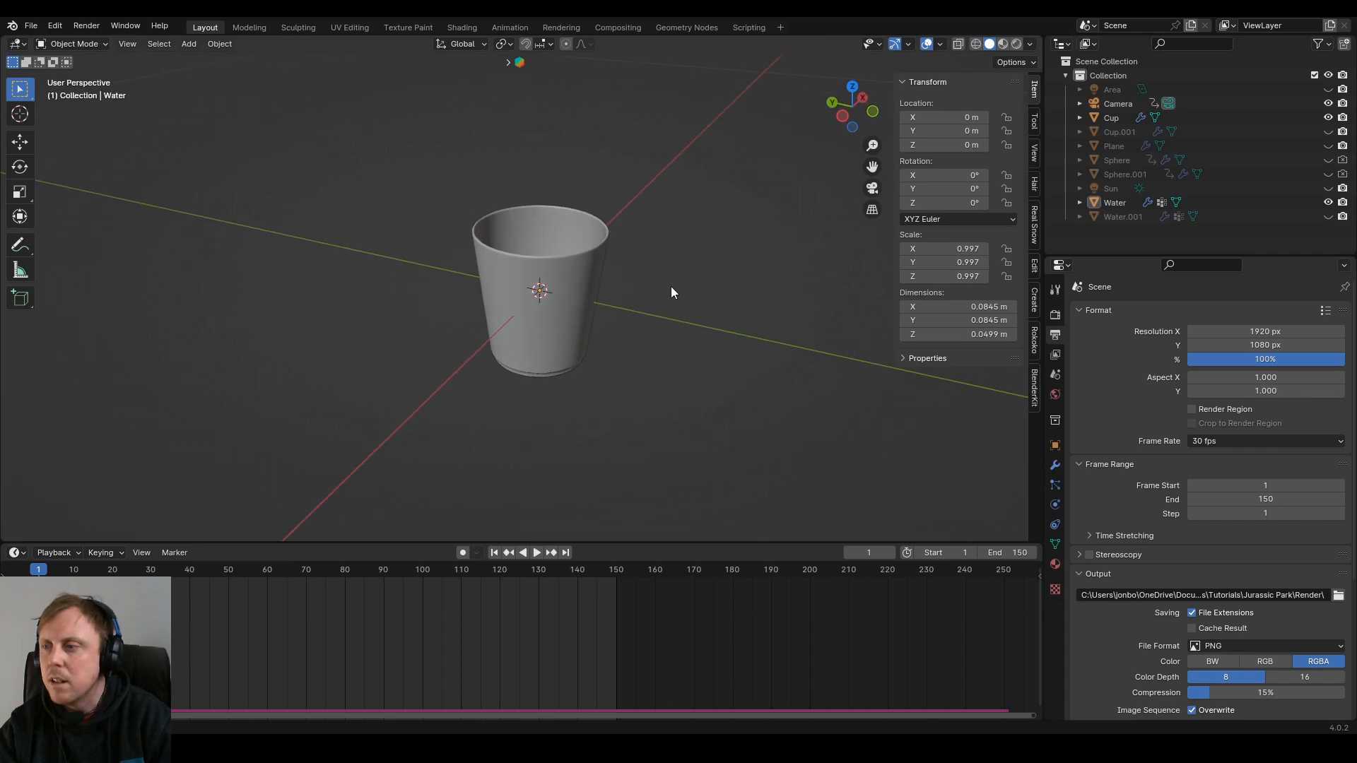
Step: Unhide Cup.001 and Water.001, and select the hidden sphere brushes Sphere and Sphere.001
click(1327, 131)
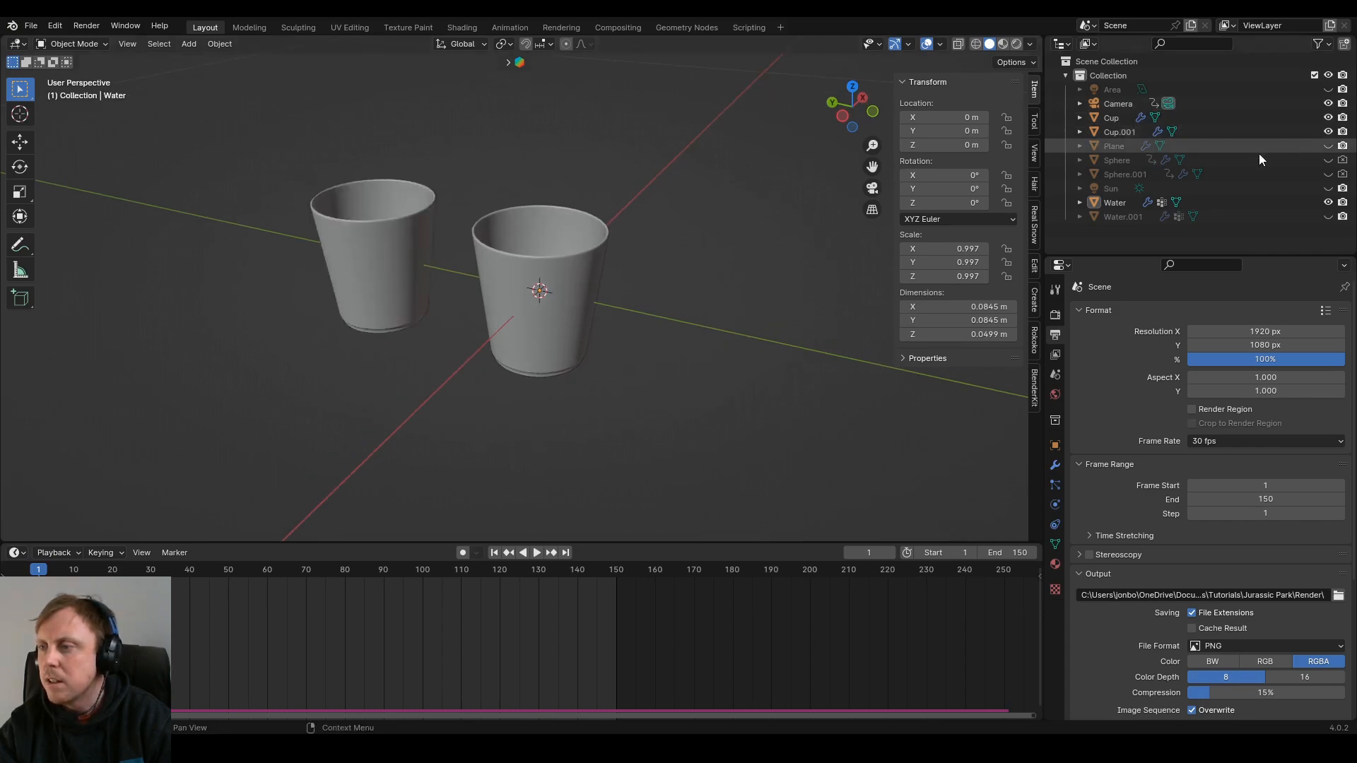
click(1328, 217)
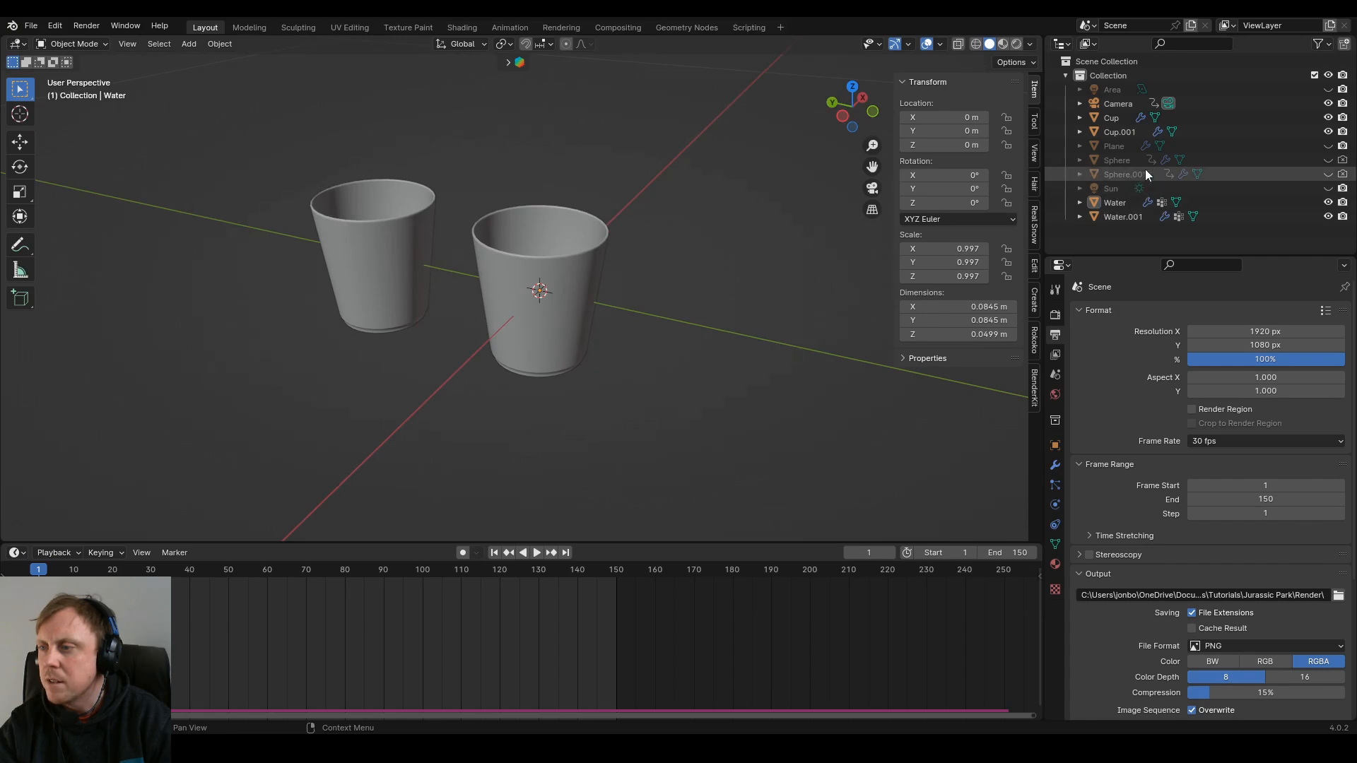
click(1122, 161)
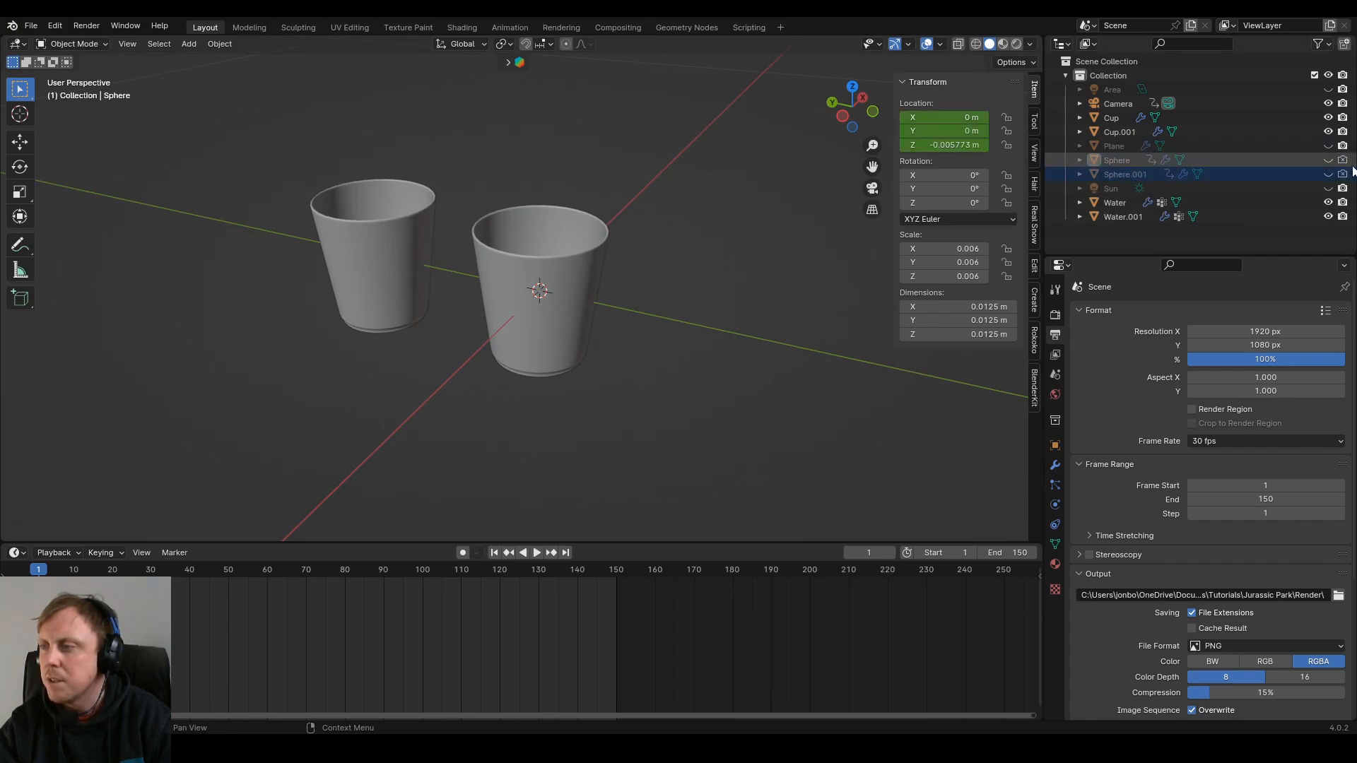
middle_drag(633, 339, 642, 363)
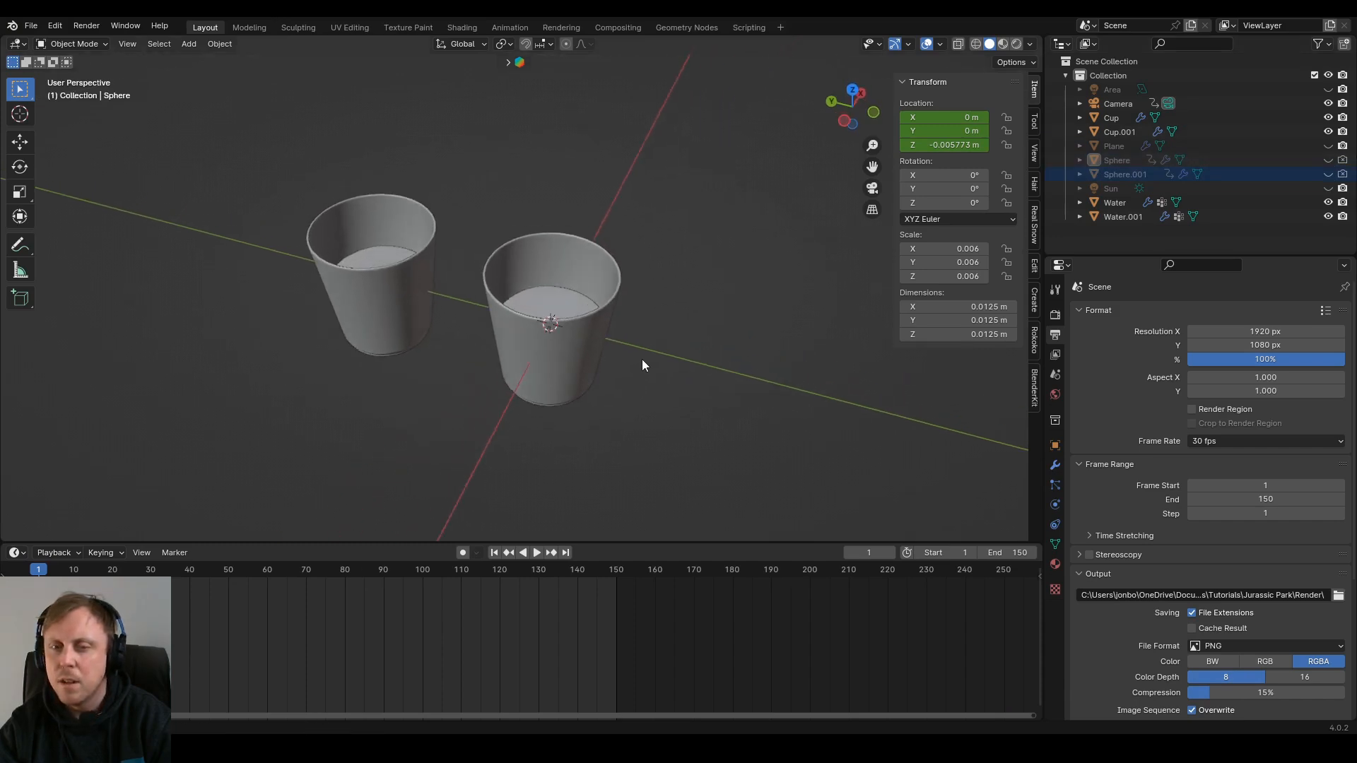
Step: Play the animation to check the water ripples in both cups, and return to frame 1
click(536, 554)
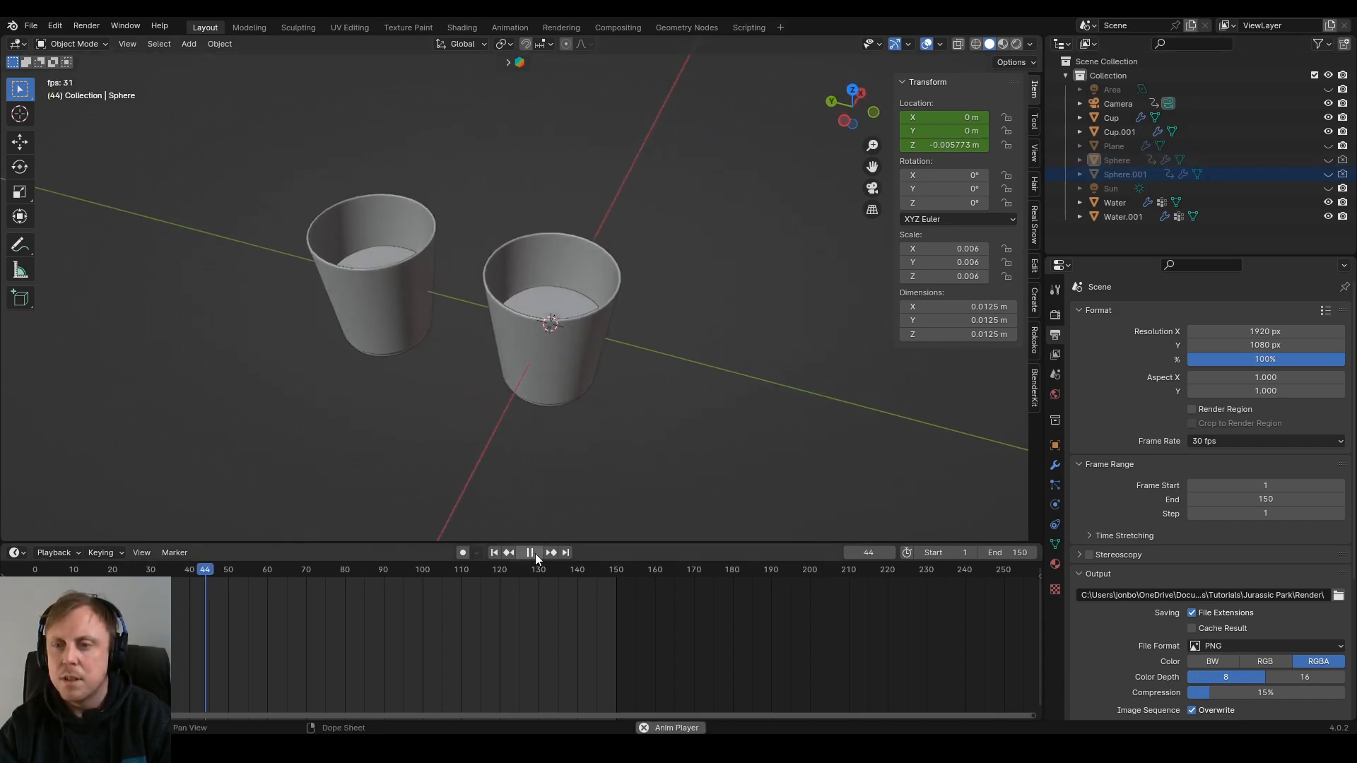
middle_drag(592, 402, 548, 530)
drag(534, 543, 533, 549)
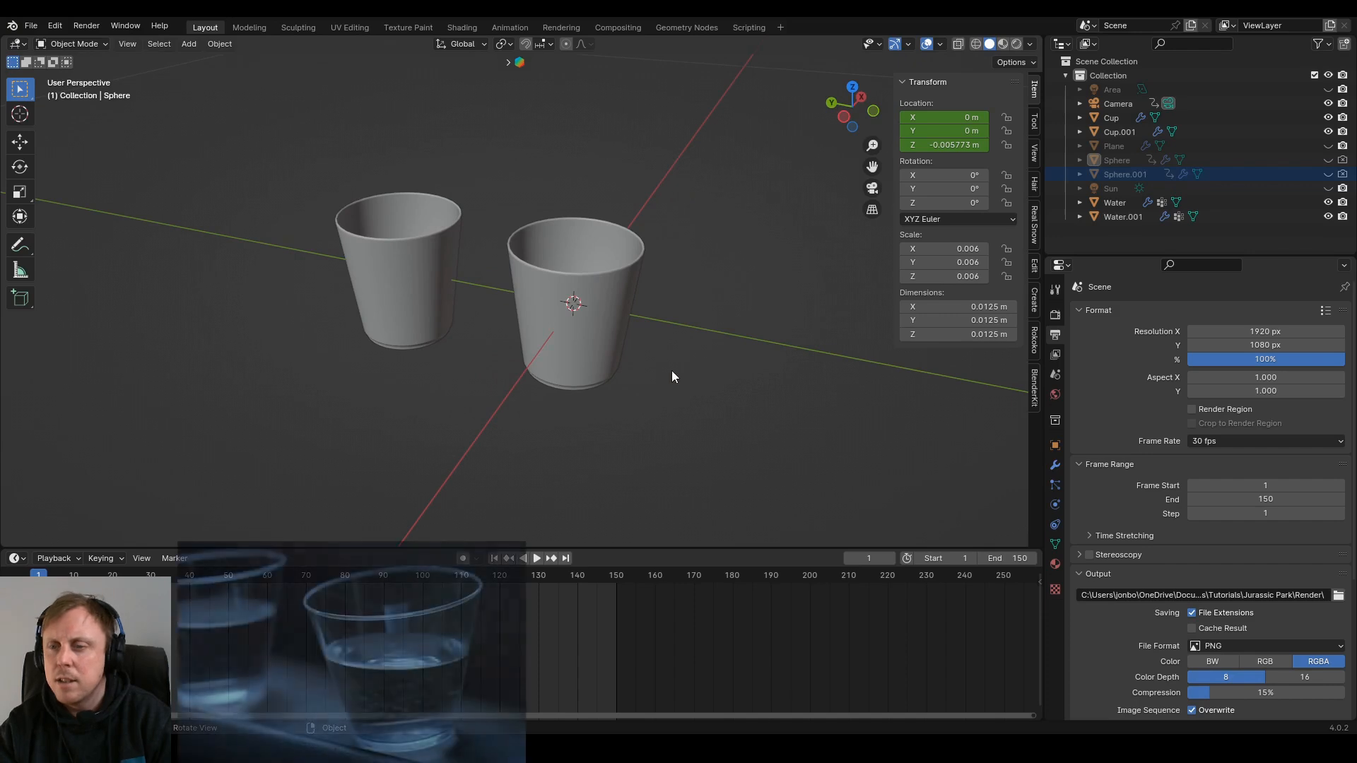
middle_drag(646, 376, 685, 389)
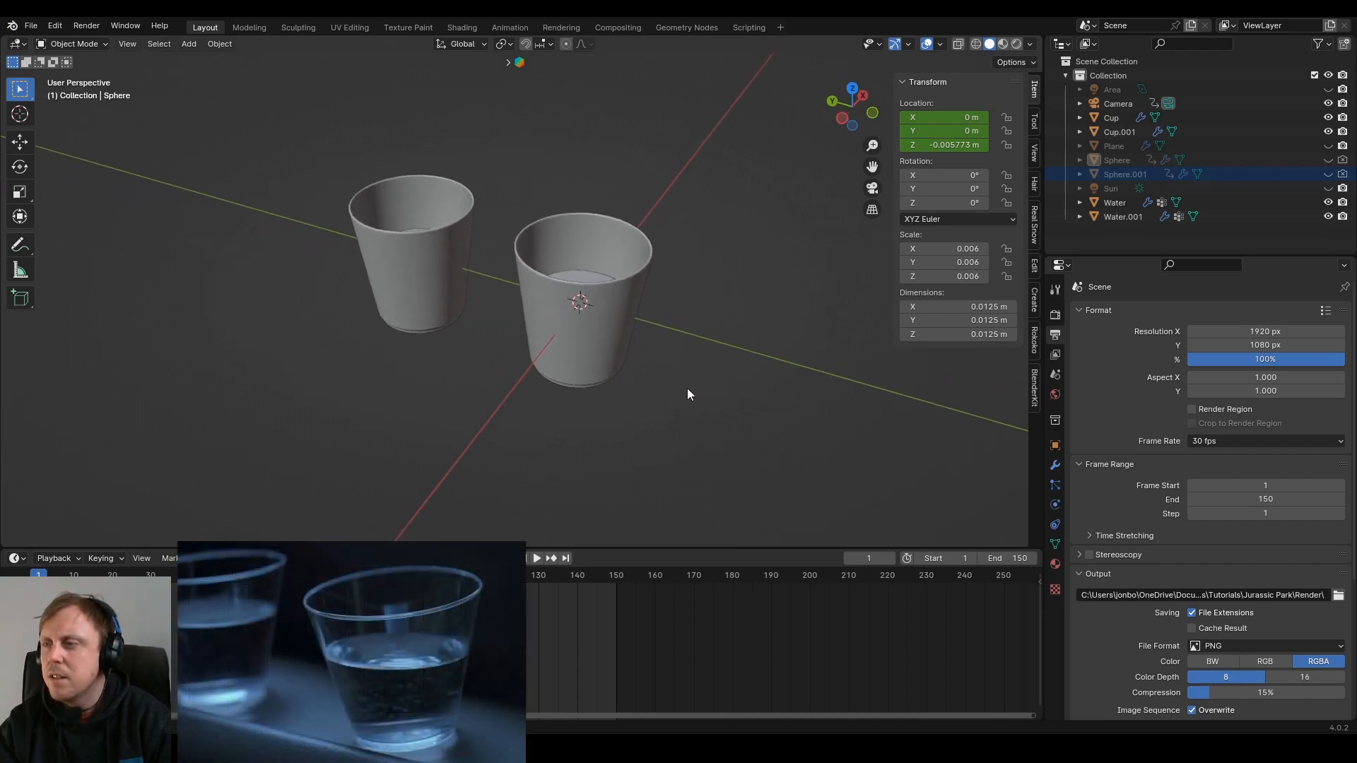
Step: Unhide the Plane and view the scene through the camera in Rendered shading
click(1327, 146)
scroll(676, 362, down, 5)
middle_drag(661, 346, 694, 370)
key(KP_0)
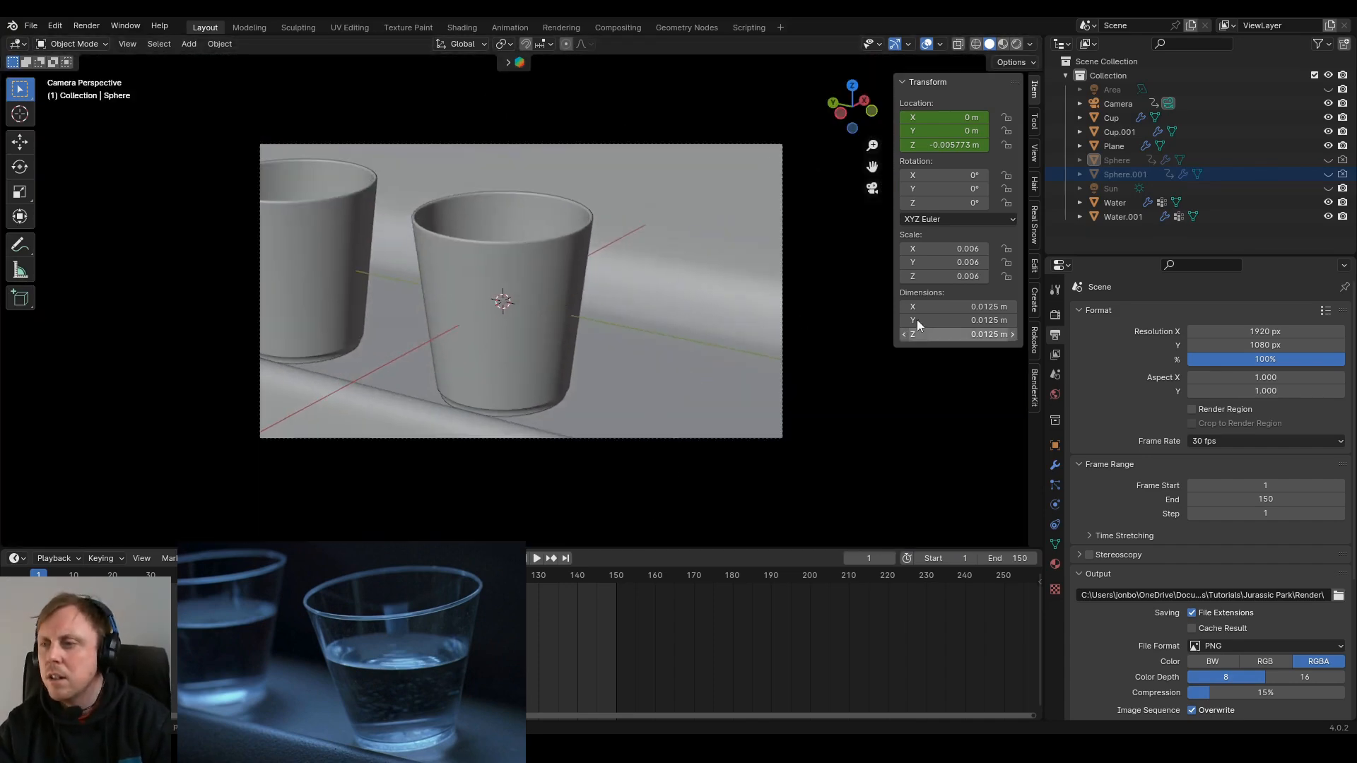
scroll(795, 324, up, 2)
scroll(794, 321, down, 1)
scroll(793, 320, up, 1)
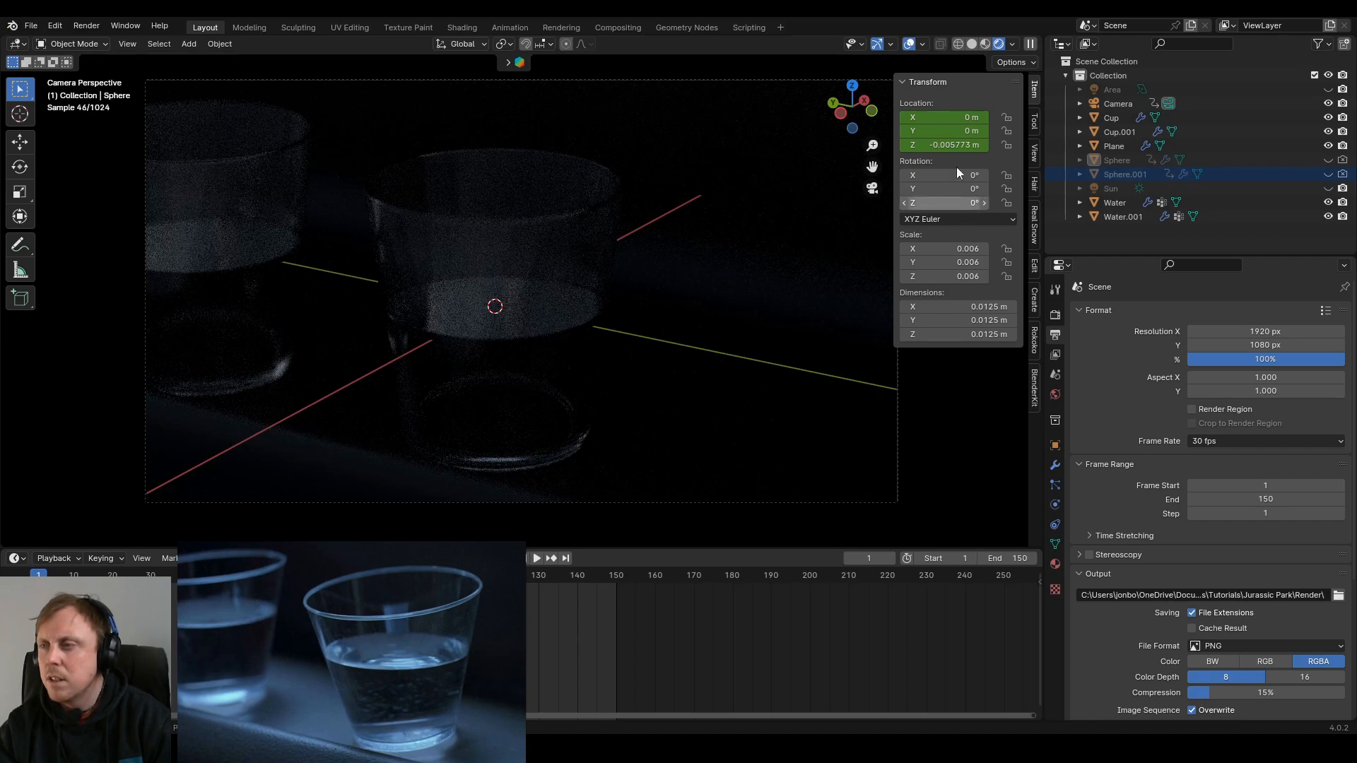
Step: Unhide the Sun light, and select it to inspect its light settings and its placement above the plane
click(1328, 189)
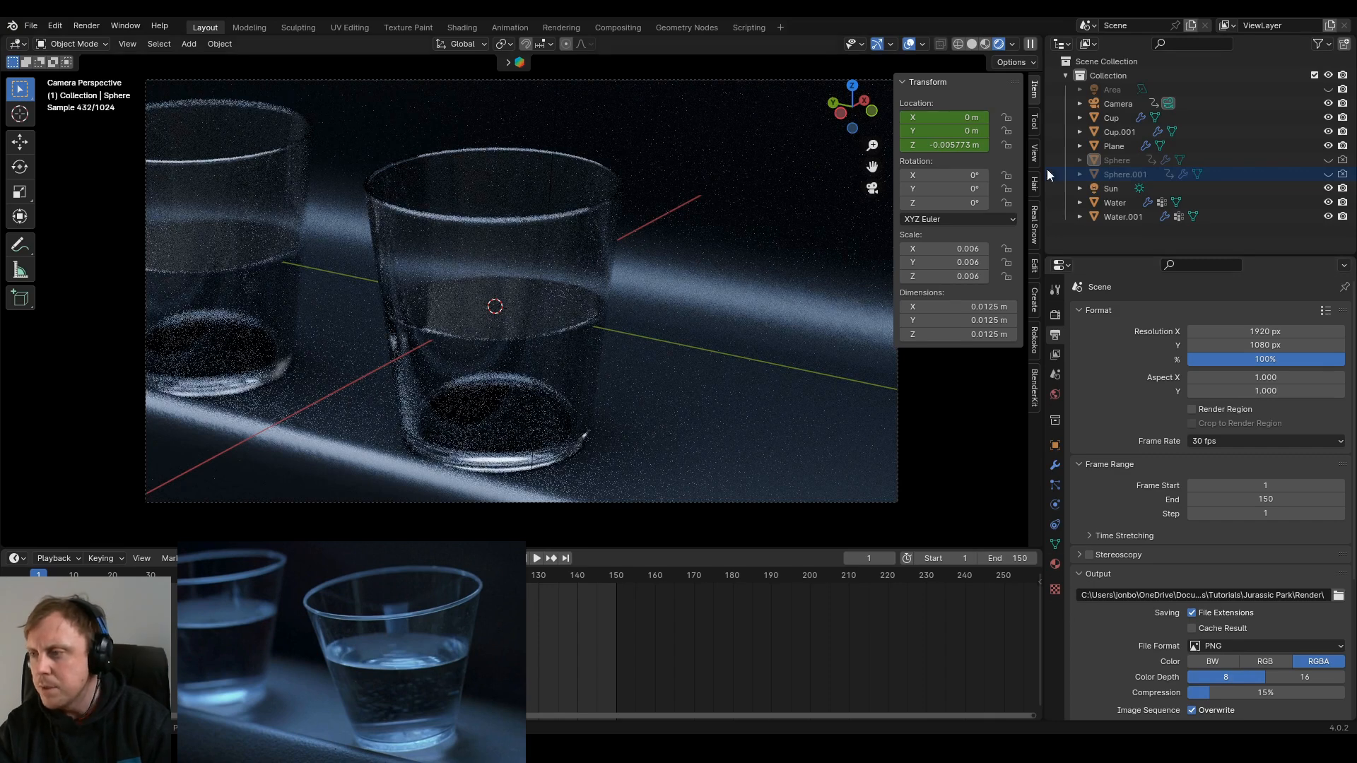
click(1115, 190)
click(1053, 504)
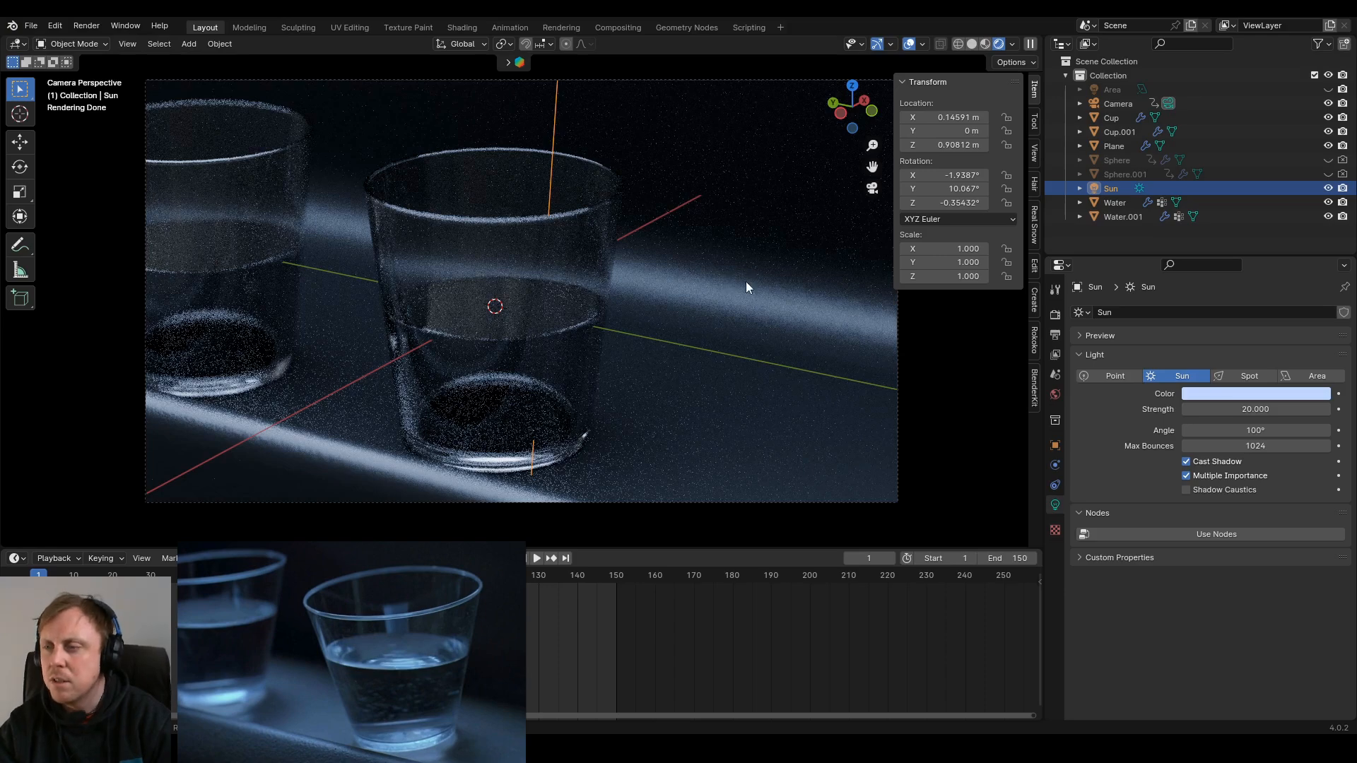
middle_drag(872, 381, 711, 357)
scroll(711, 357, down, 5)
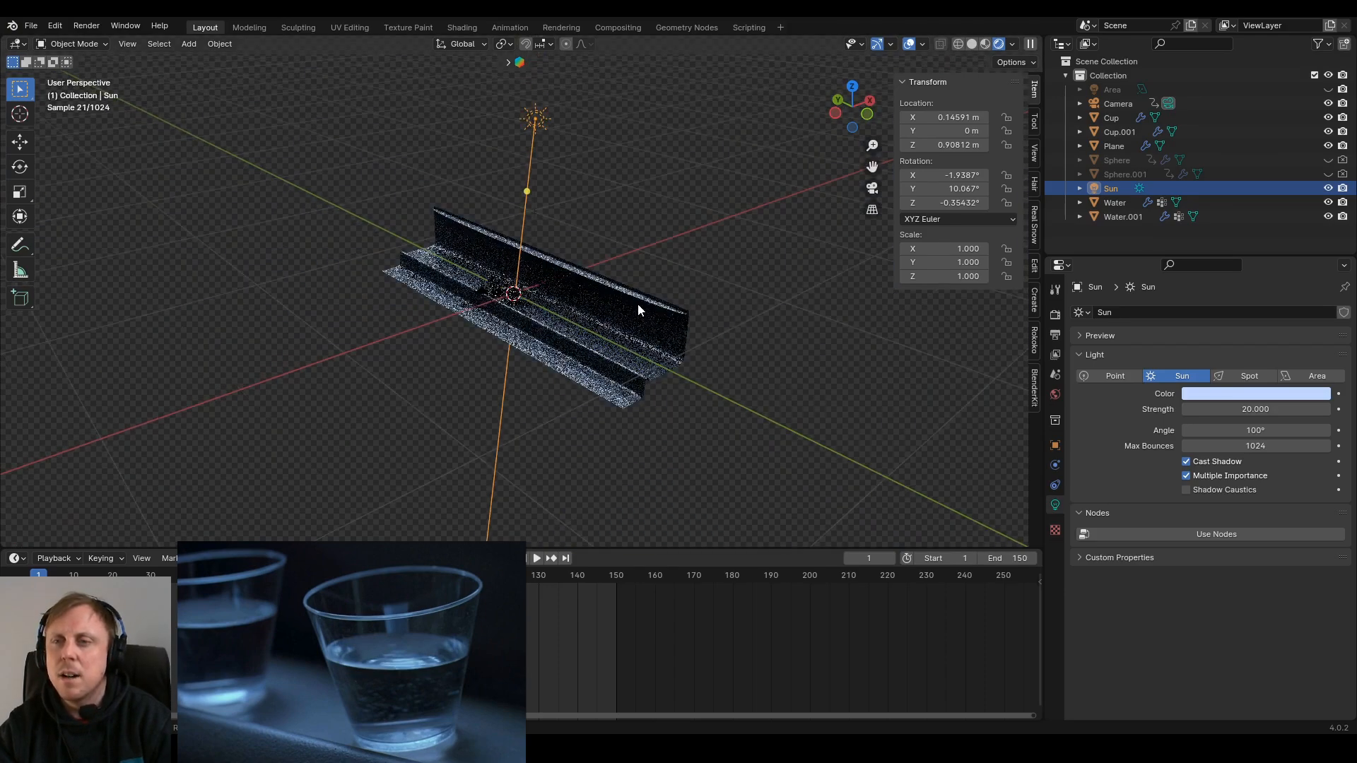
Step: Examine the Sun light's angle over the plane and cups from several sides, and return to the camera view
middle_drag(598, 226, 522, 186)
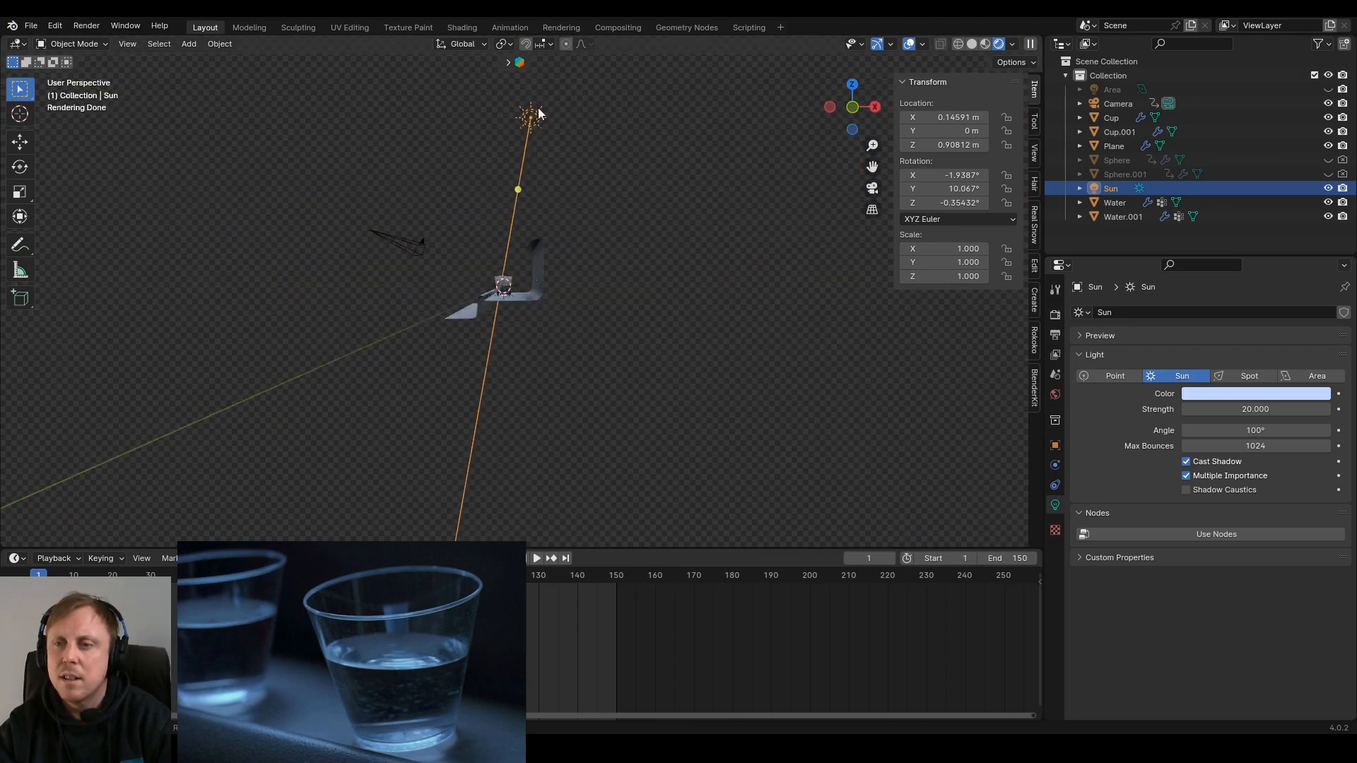
middle_drag(540, 305, 638, 354)
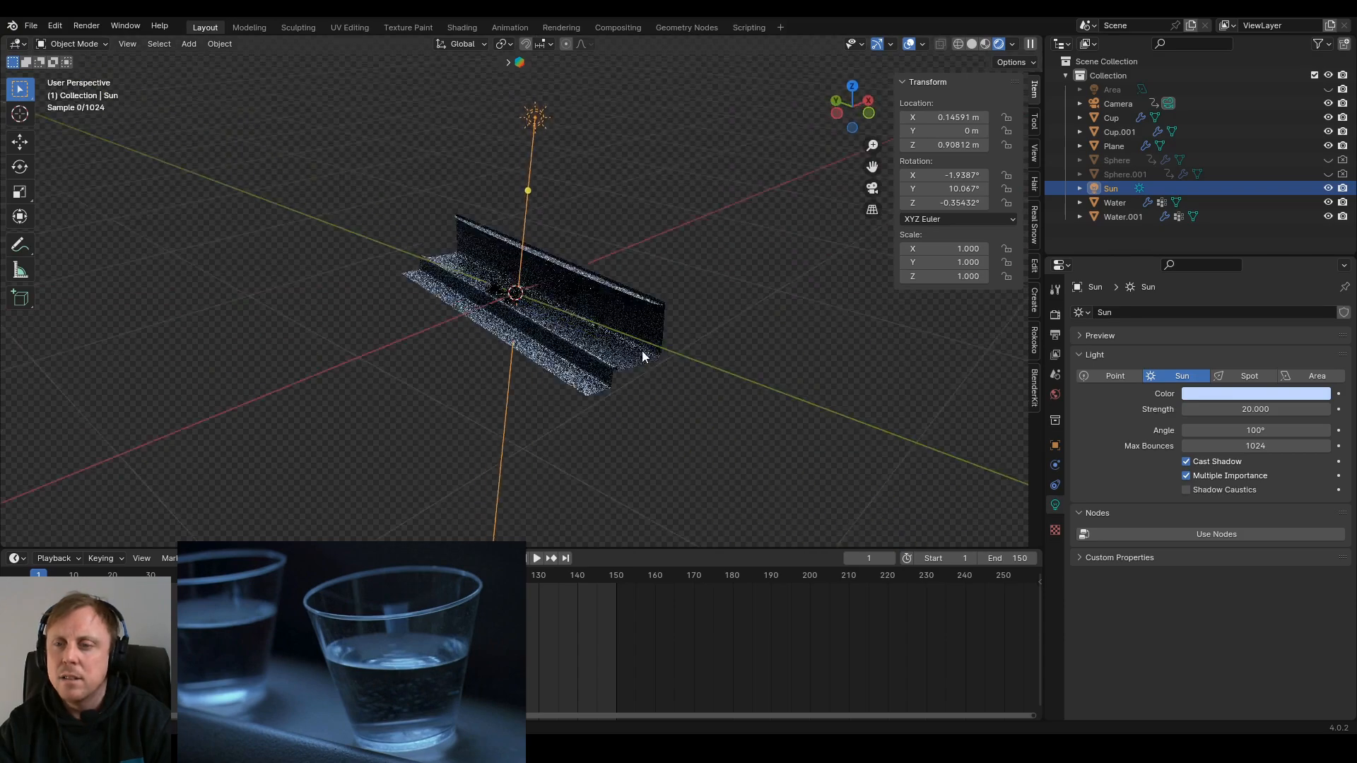
scroll(621, 367, up, 6)
middle_drag(558, 367, 574, 366)
key(KP_0)
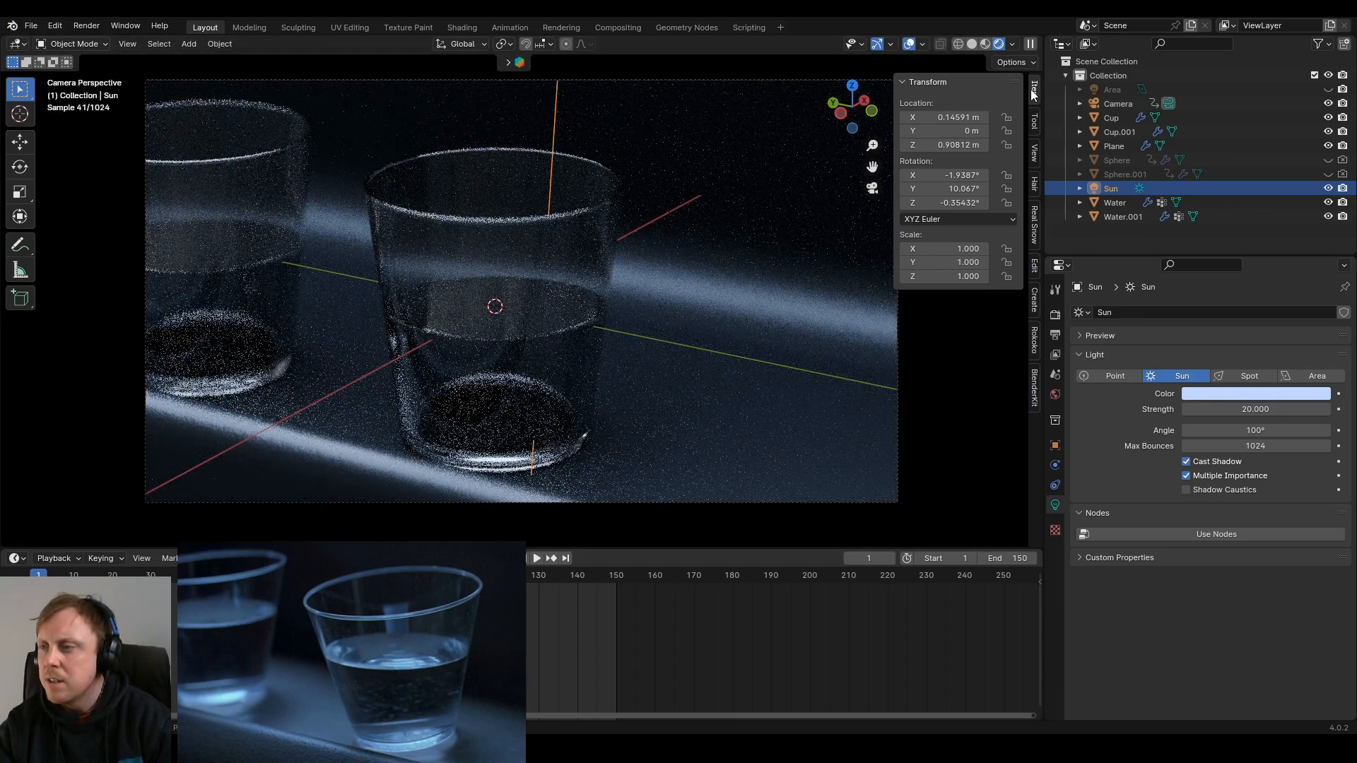
Step: Select the Camera to review its lens and depth of field settings, and unhide the Area light
click(1109, 104)
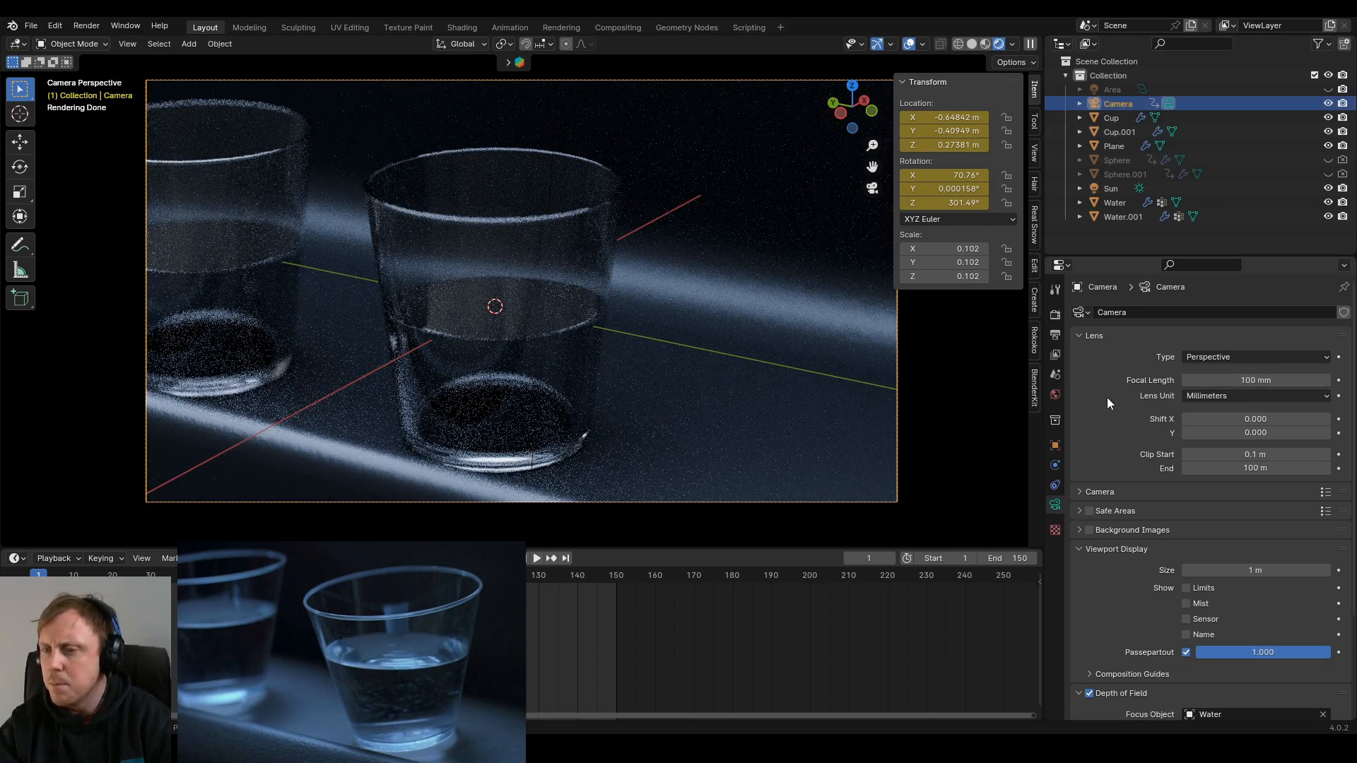
scroll(1113, 452, down, 5)
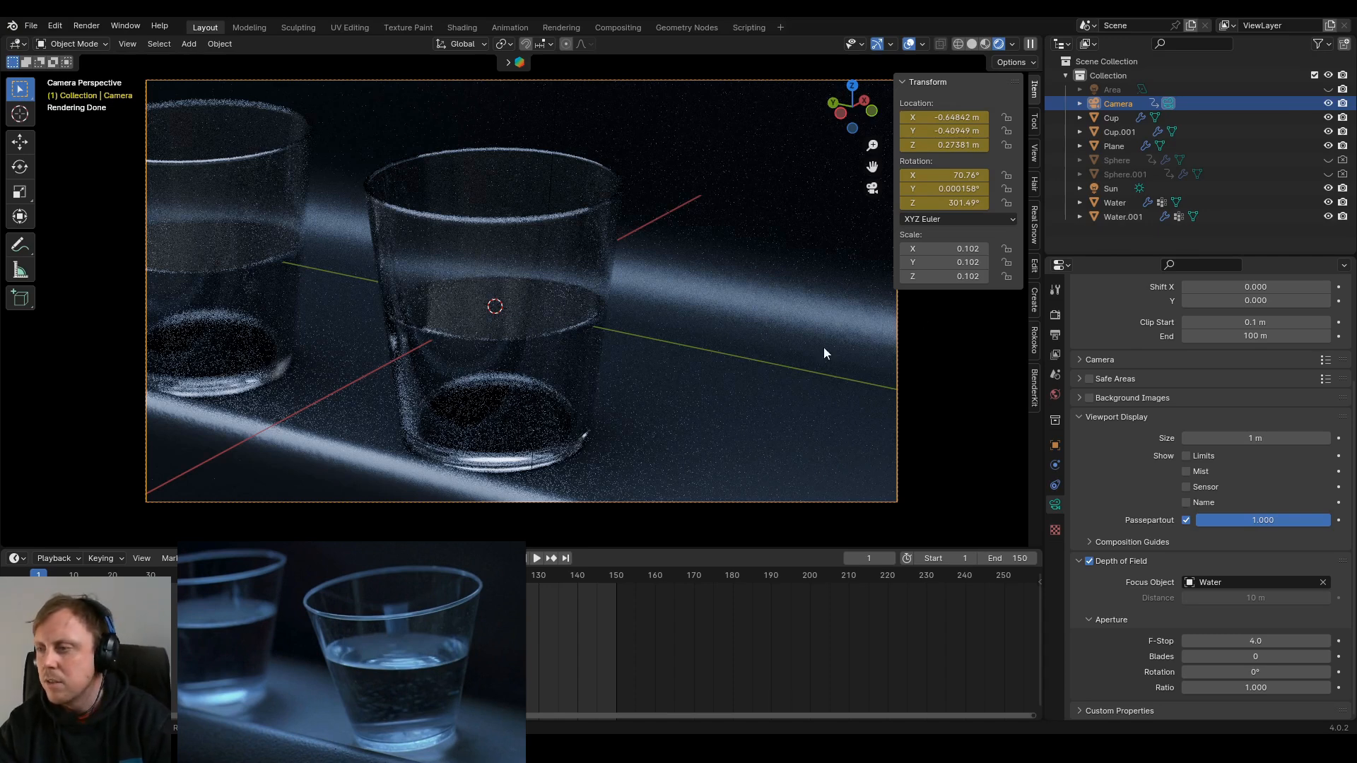
click(1328, 90)
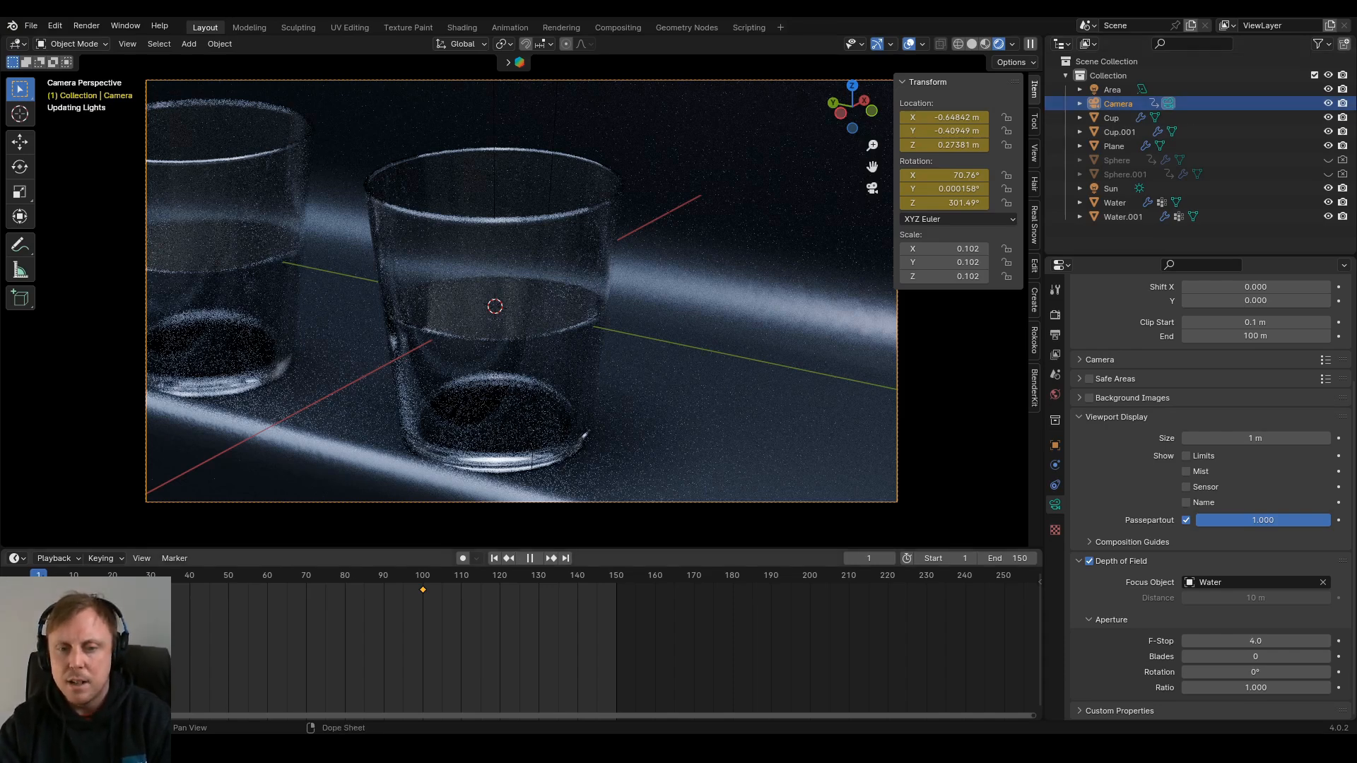
Step: Play and scrub the animation to preview the camera move, and return to frame 1
key(space)
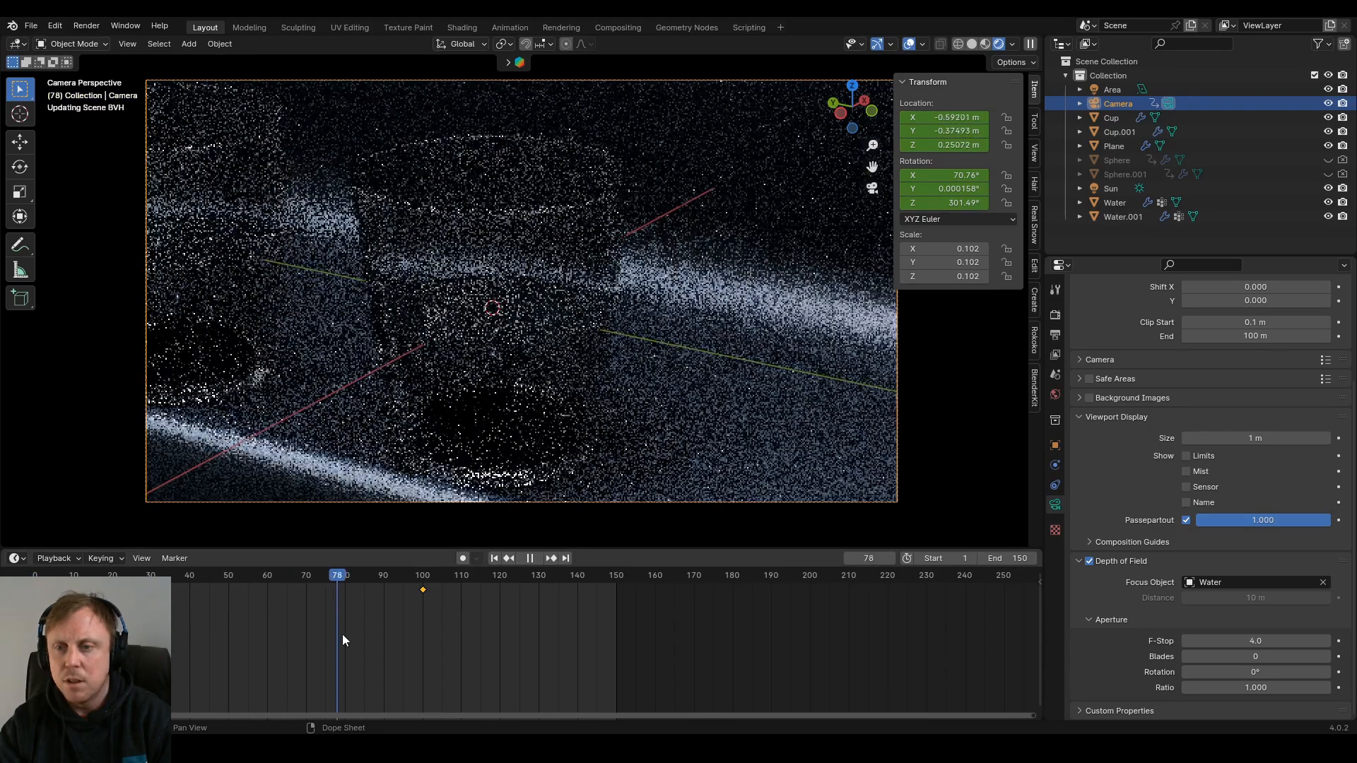
drag(476, 663, 404, 668)
key(Escape)
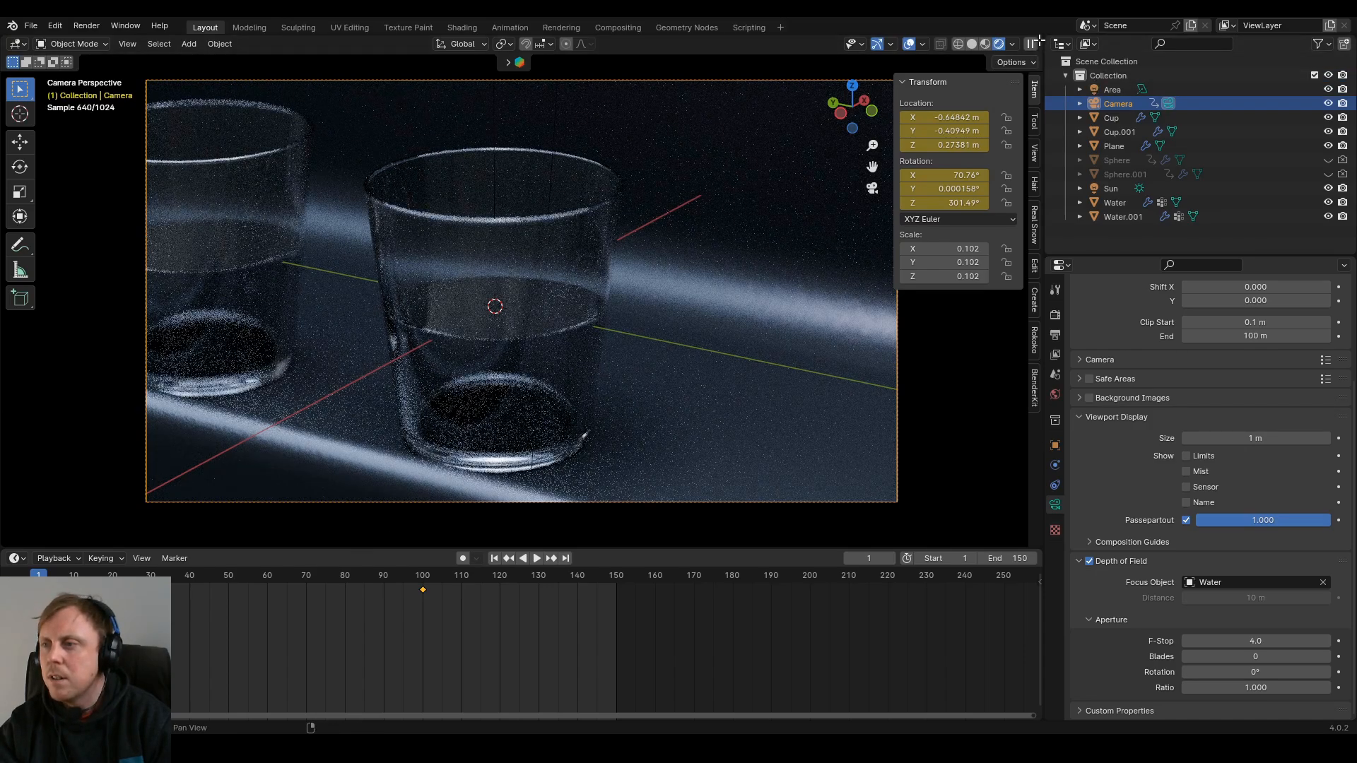
Step: Split the 3D viewport vertically, and turn the new area into a Graph Editor showing the camera curves normalized
drag(1039, 40, 427, 64)
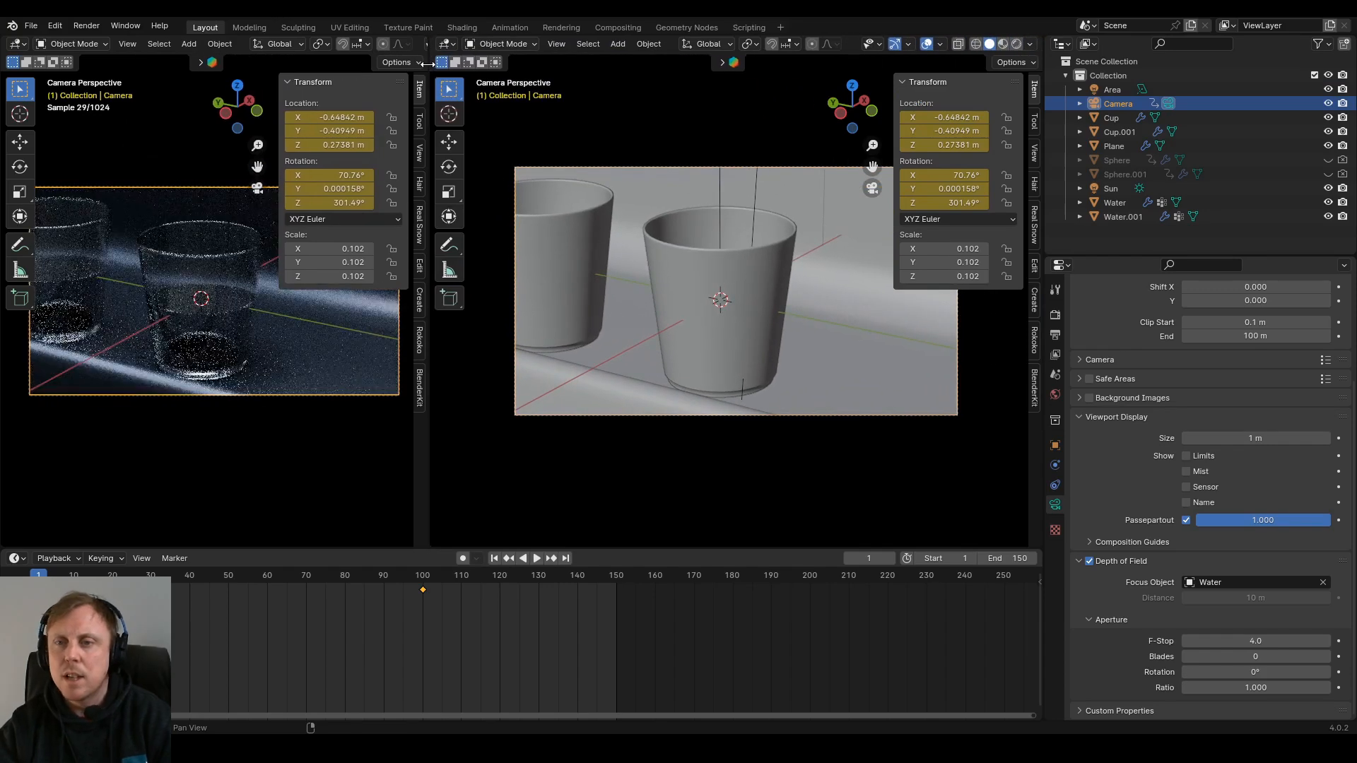
click(445, 43)
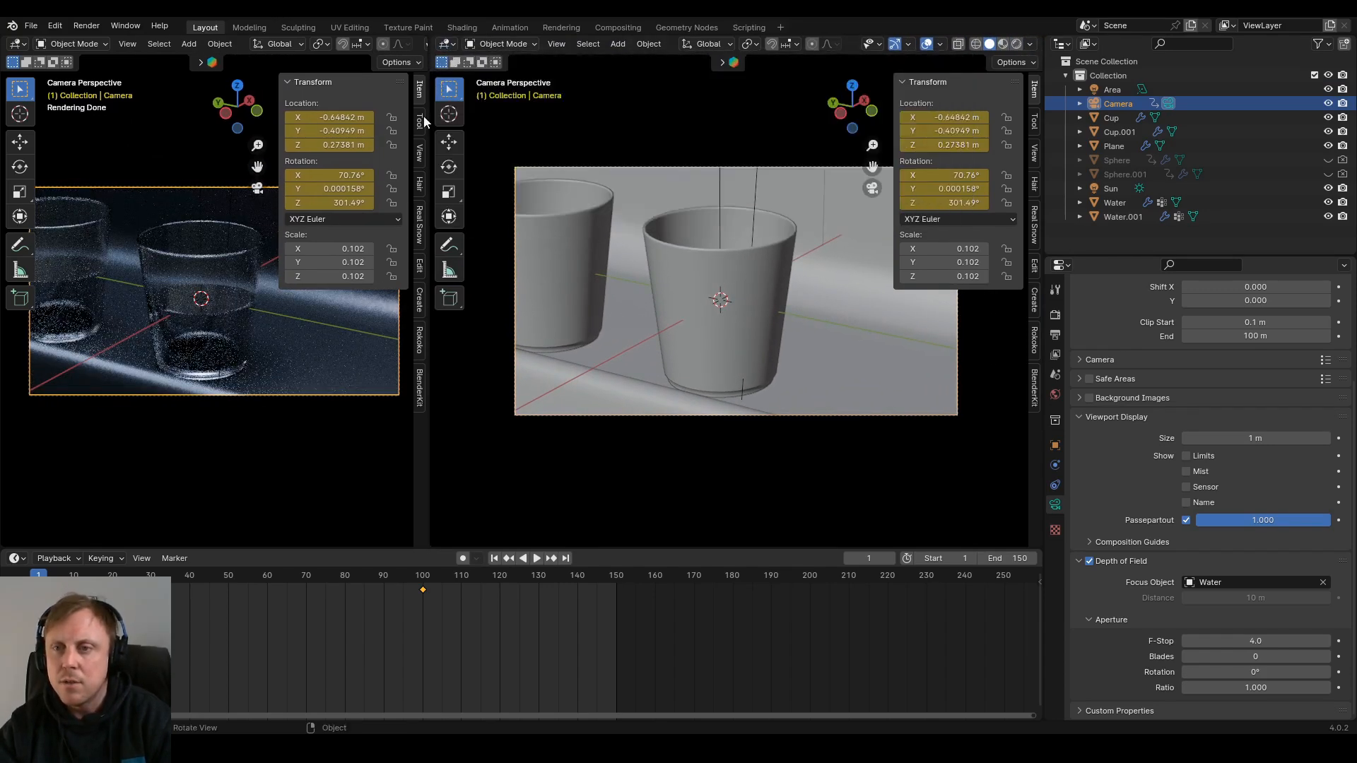
click(448, 43)
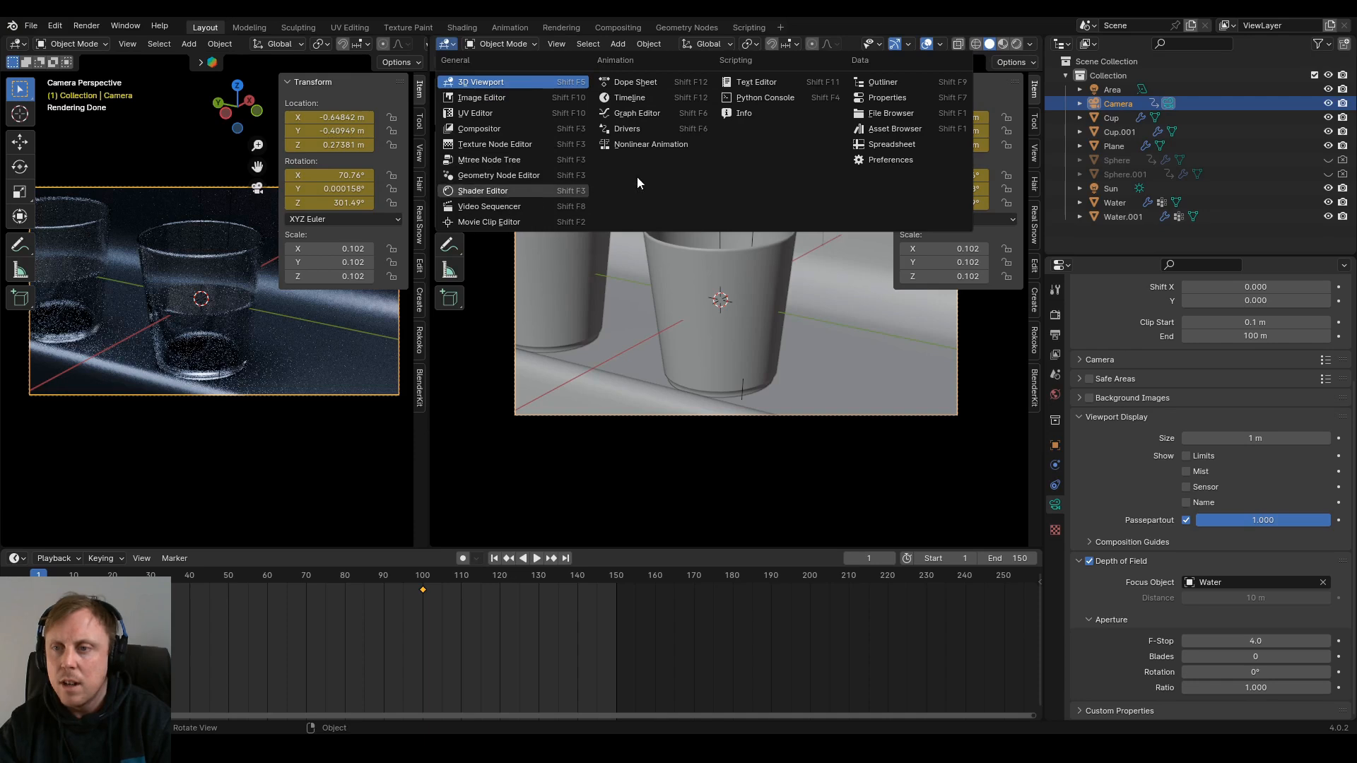
click(647, 116)
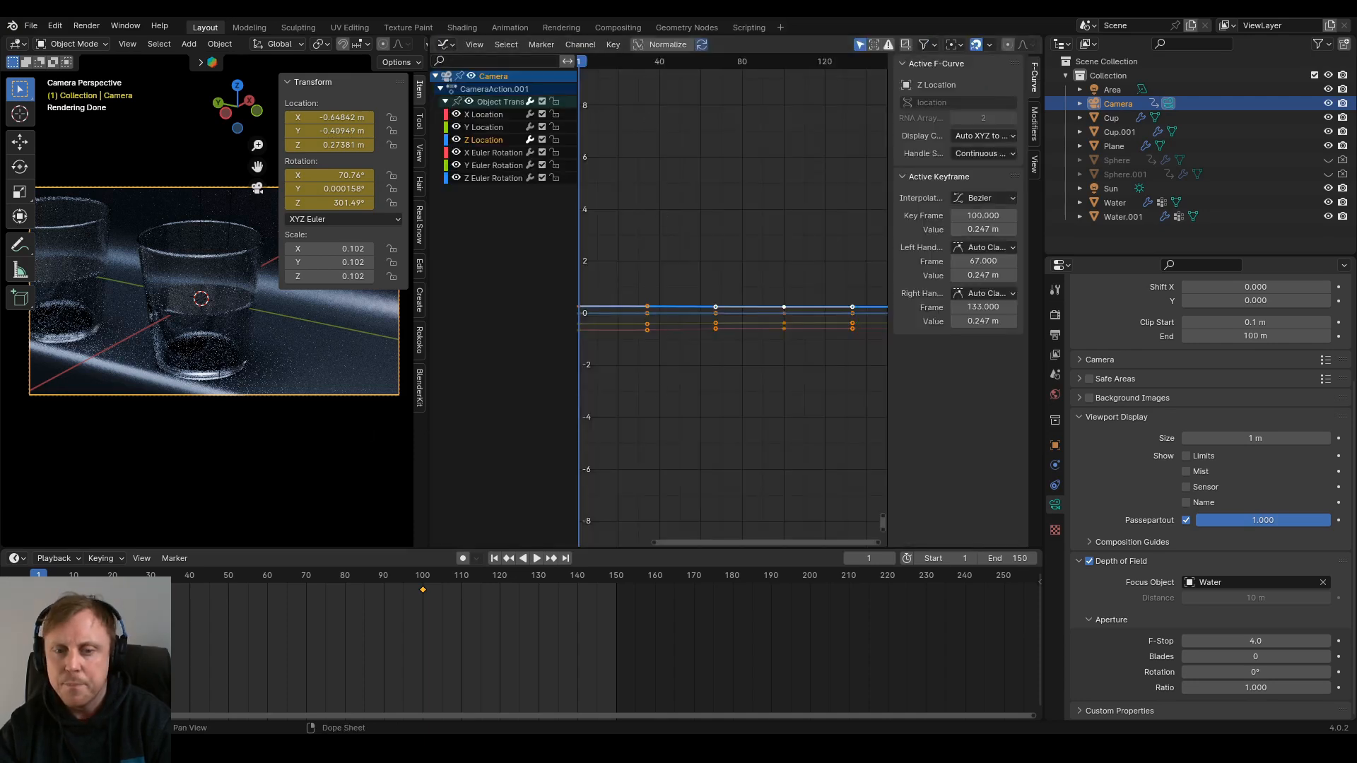
click(664, 44)
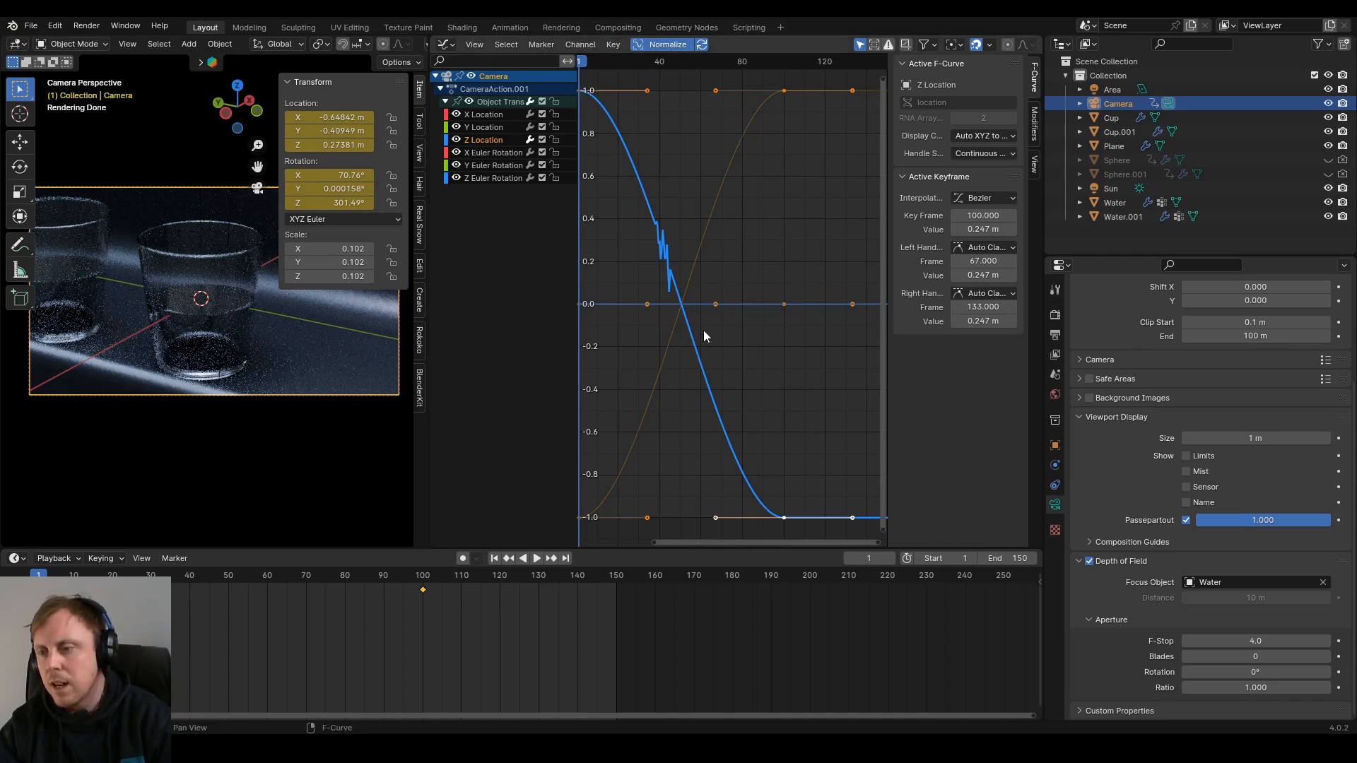
Step: Play and scrub the animation around frame 38 to examine the shake in the camera's Z Location curve
scroll(651, 267, up, 4)
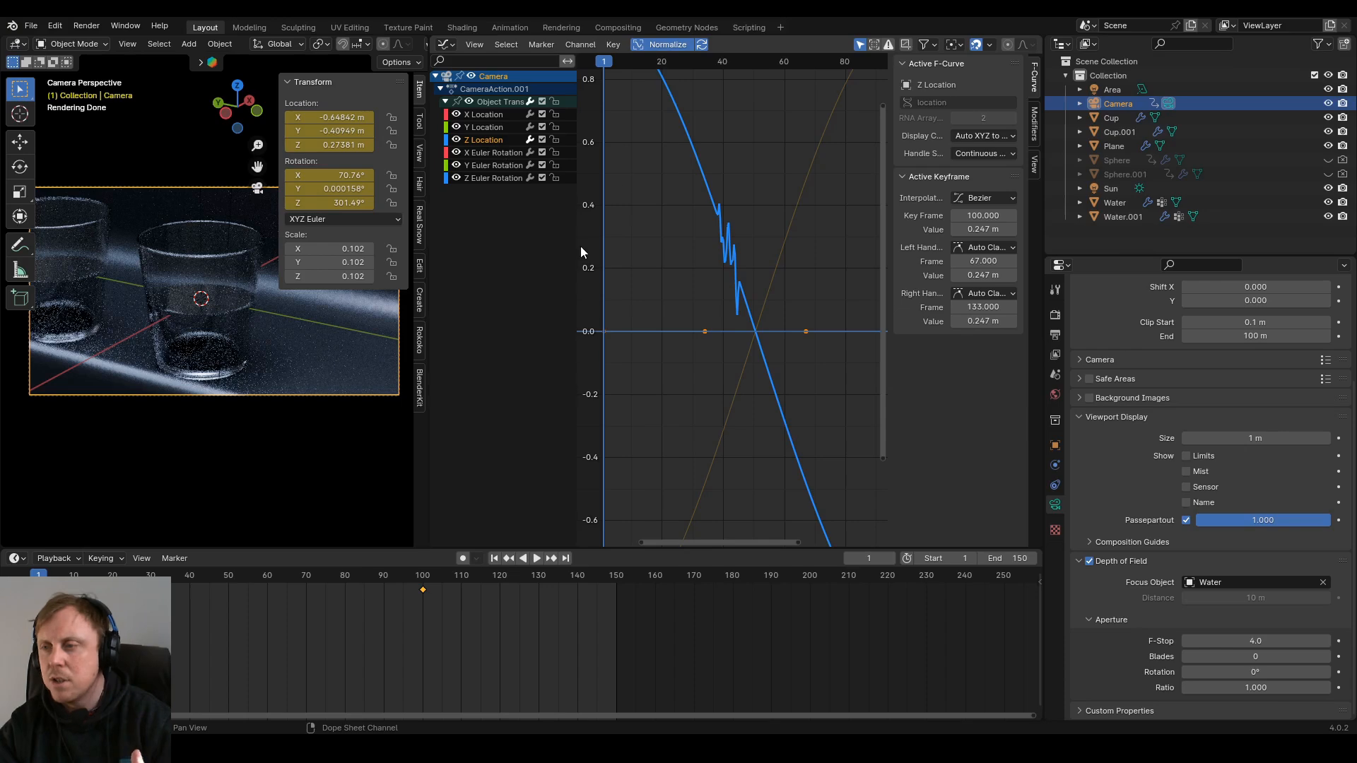
key(space)
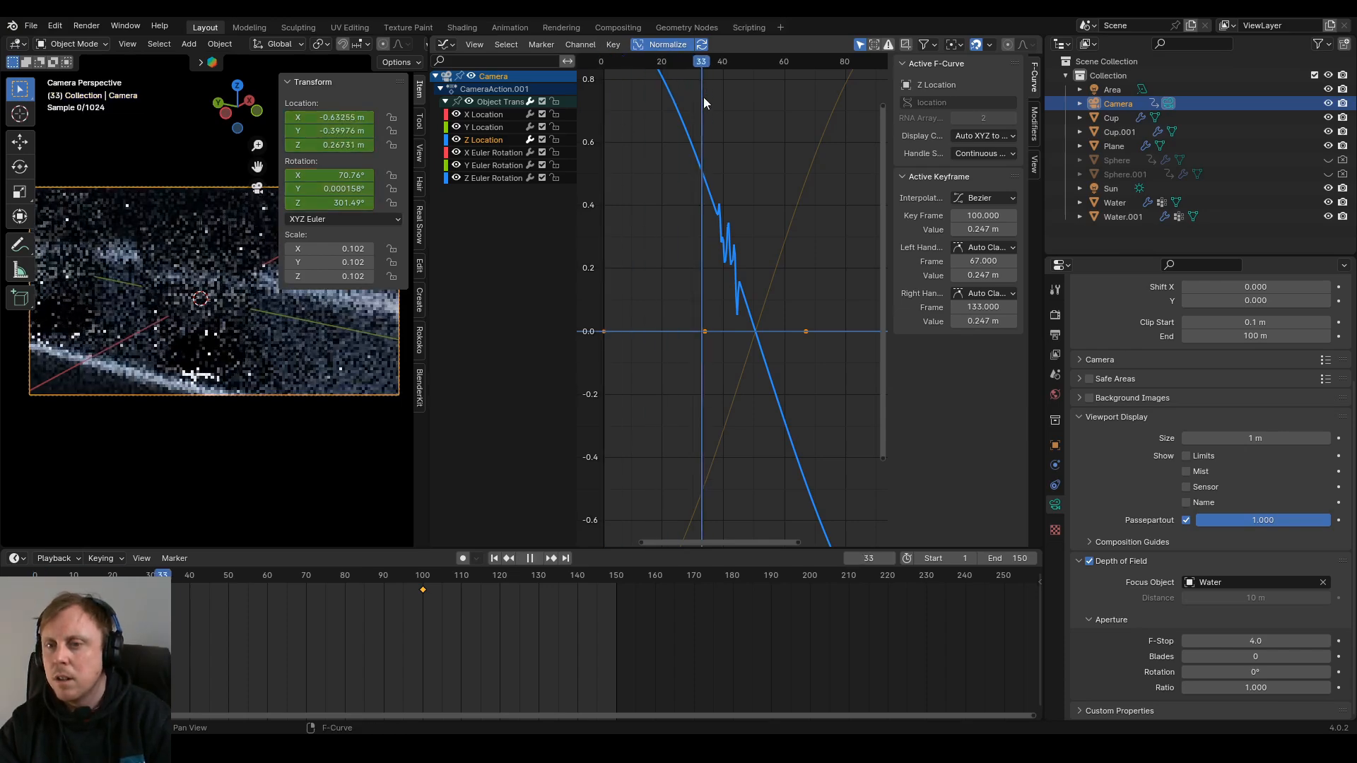
drag(711, 127, 718, 133)
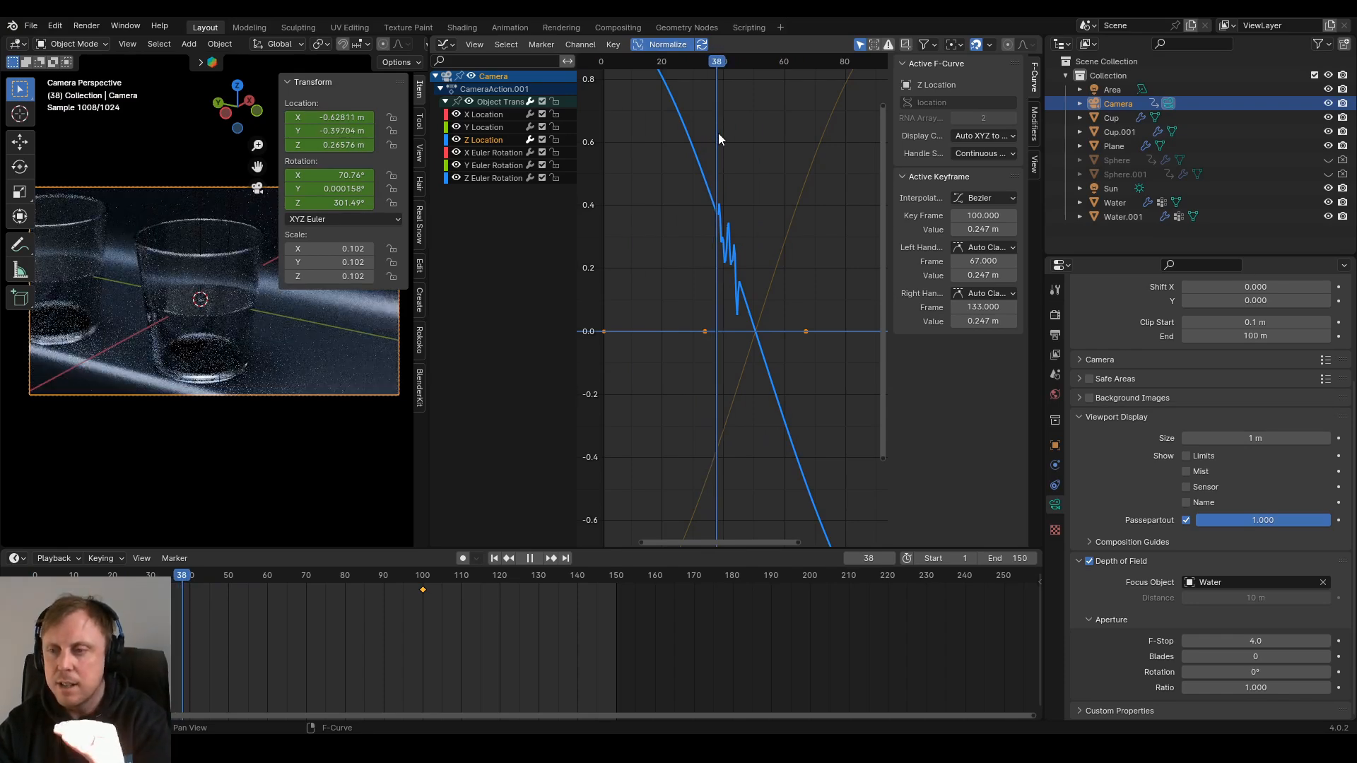
mouse_move(718, 133)
mouse_down()
mouse_move(773, 157)
mouse_move(694, 133)
mouse_up()
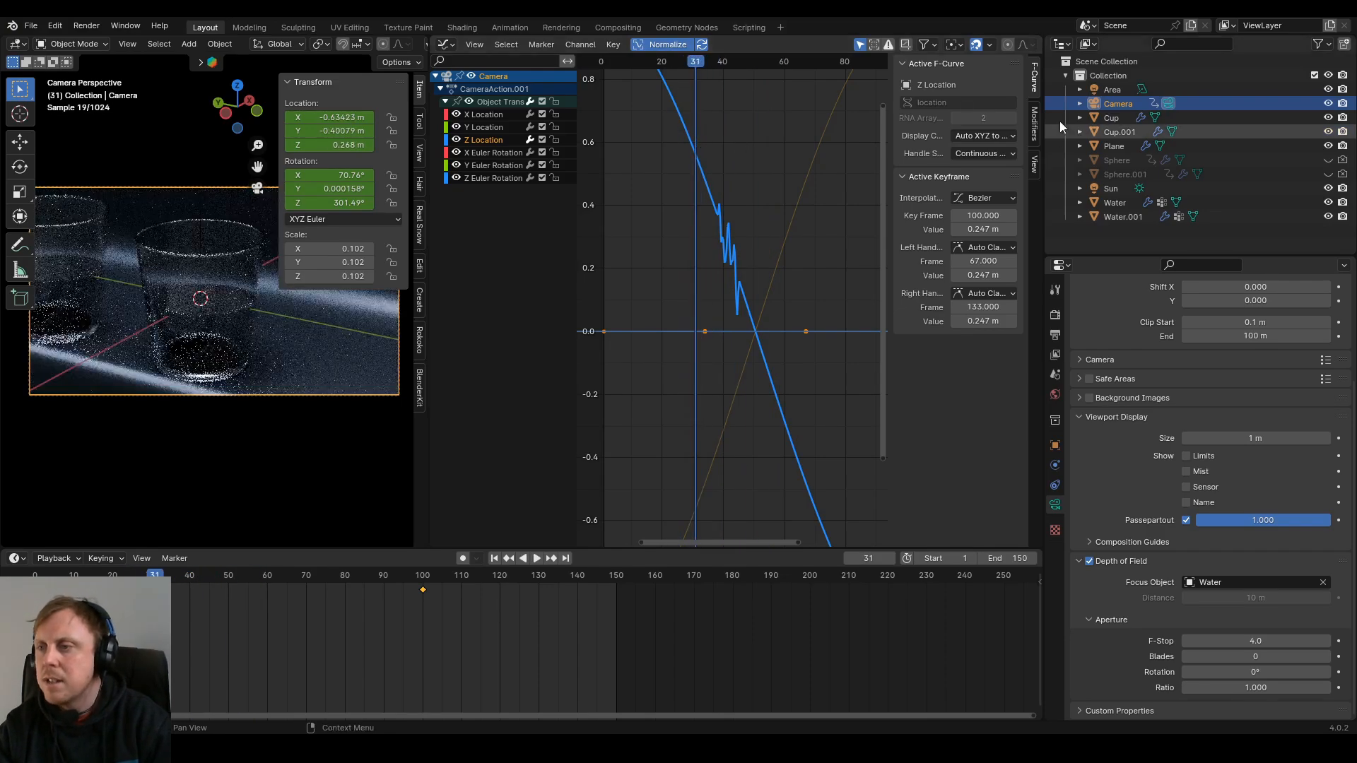
Step: Inspect the Z Location curve's Noise modifier, comparing the shake with Restrict Frame Range switched off and back on
click(1034, 124)
drag(691, 59, 723, 75)
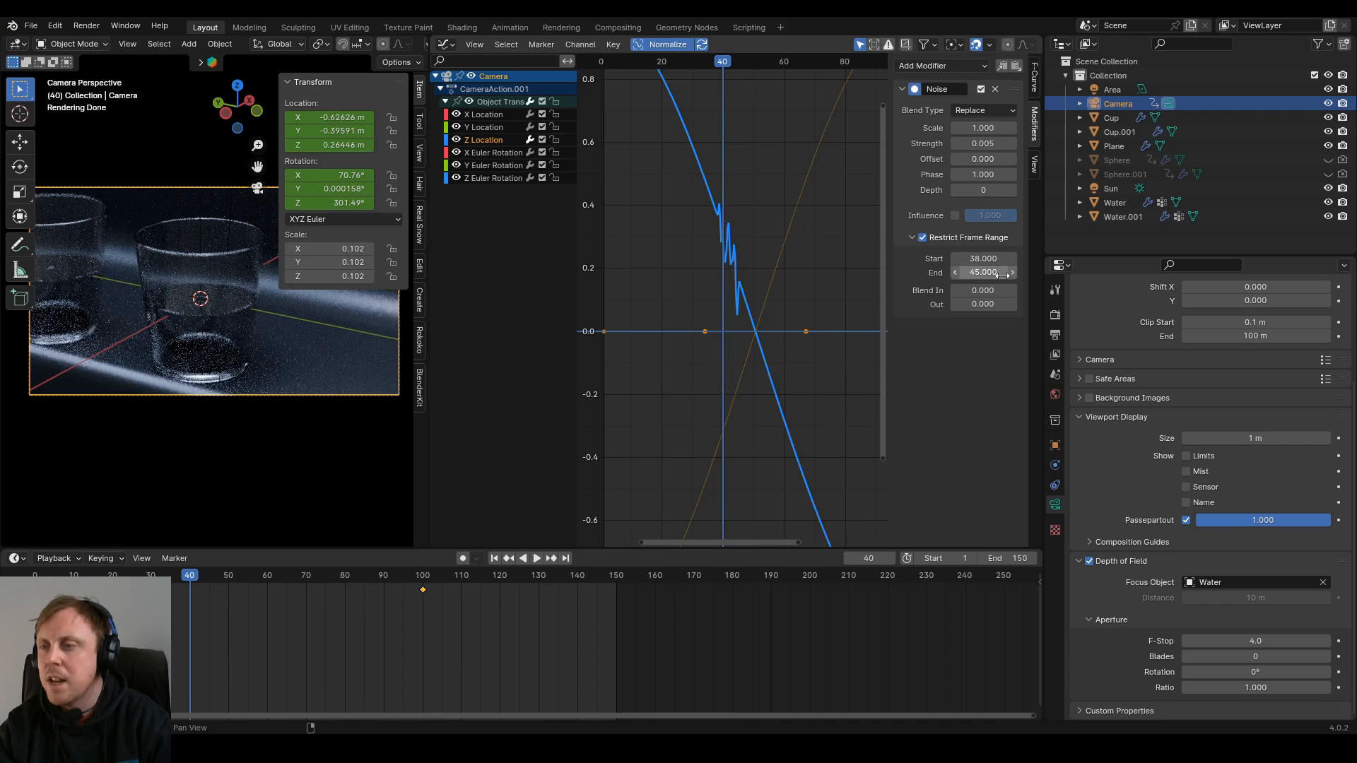
click(922, 237)
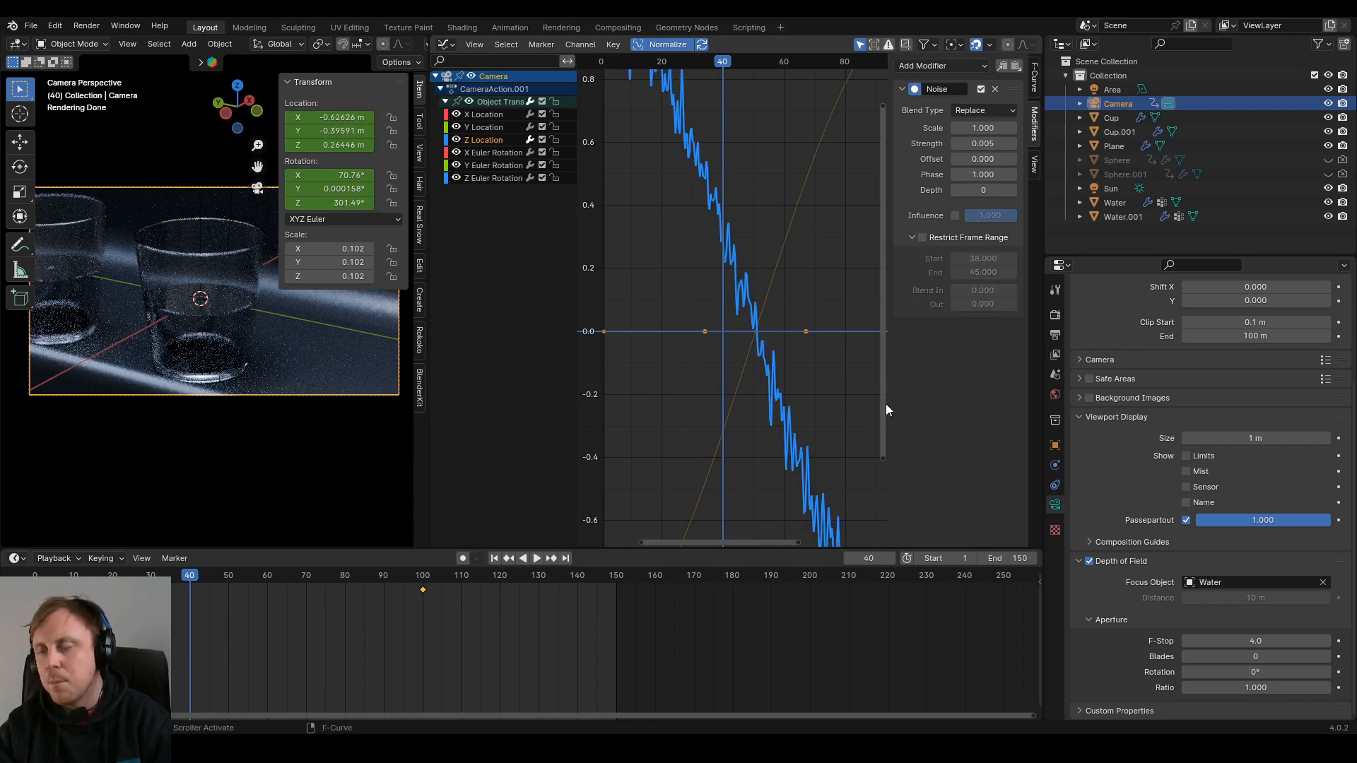
click(922, 238)
Step: Move to frame 17, and enlarge the rendered viewport beside the Graph Editor with all camera curves framed
drag(732, 64, 654, 91)
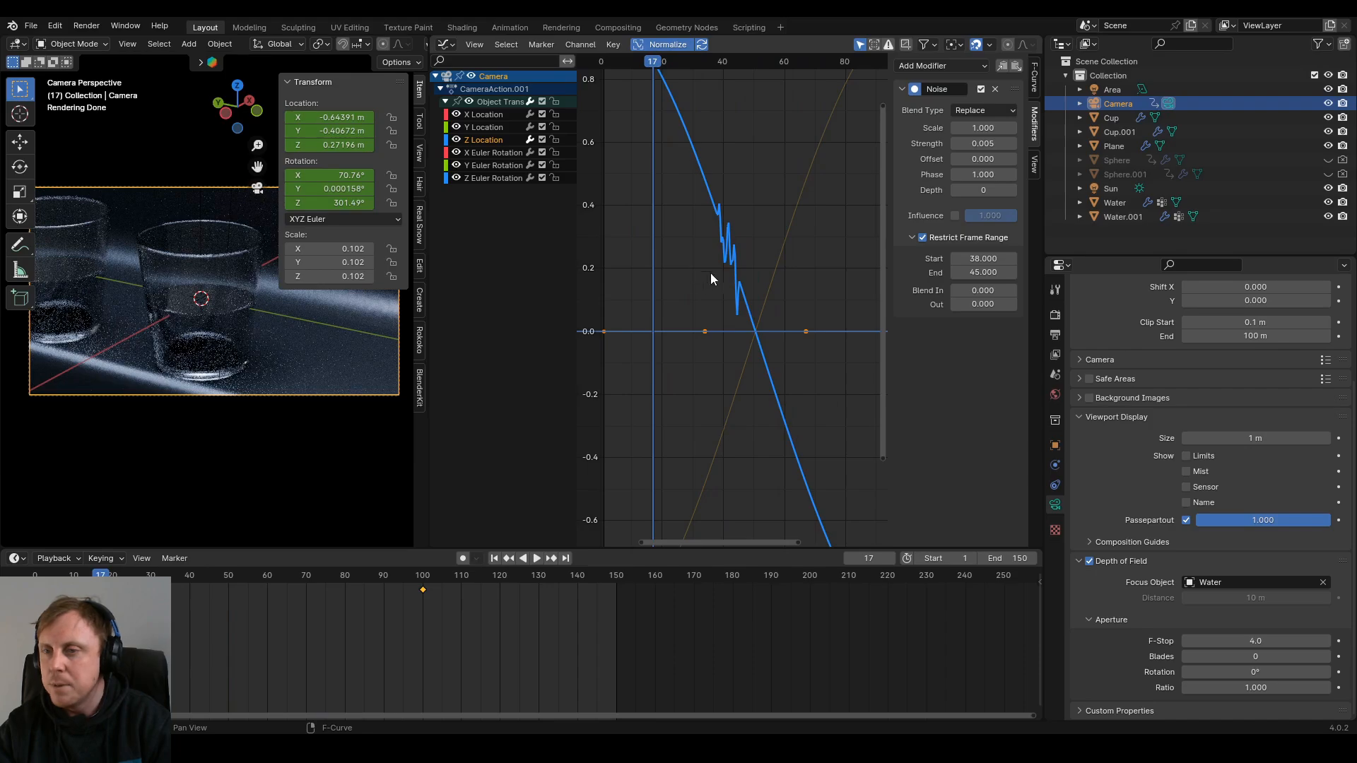
key(Home)
drag(428, 123, 848, 158)
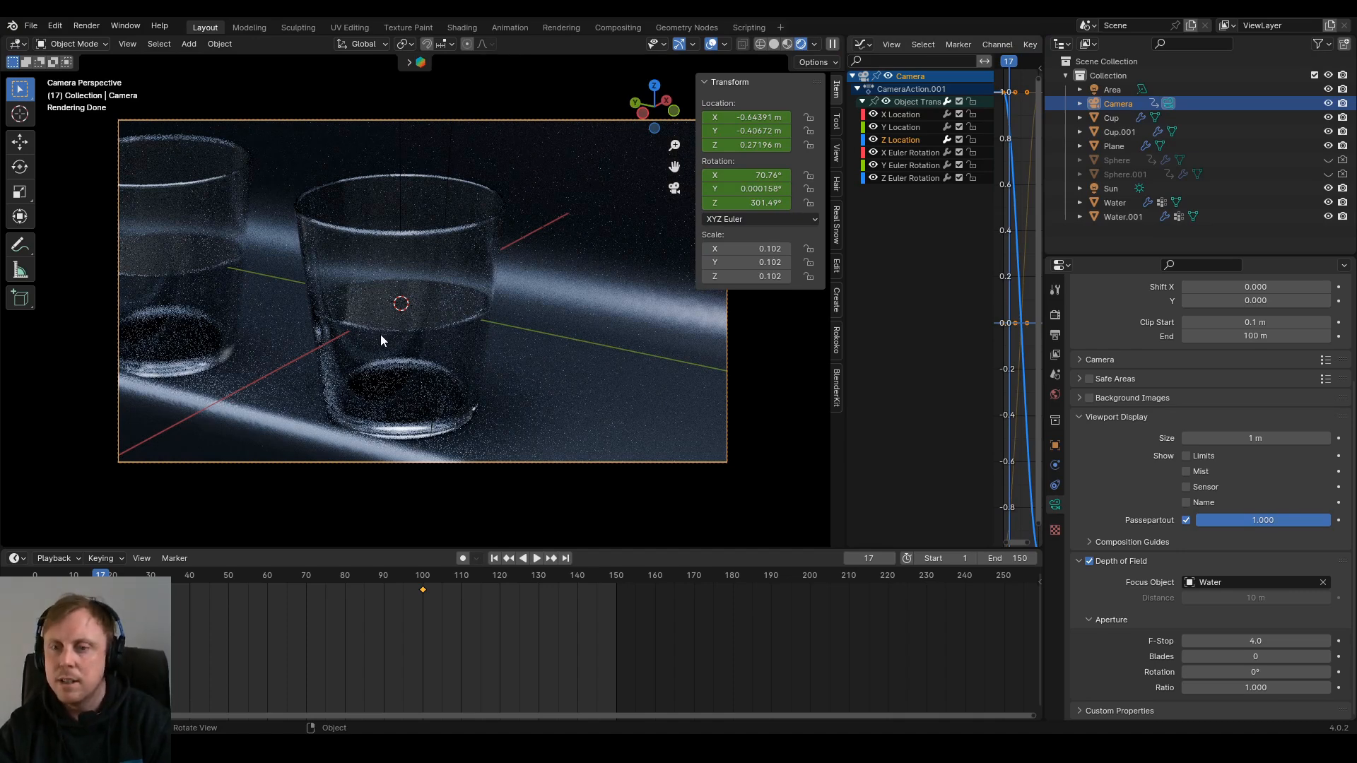
Step: Select the Water object in the front cup, and inspect its Dynamic Paint canvas, wave and cache settings
click(423, 352)
middle_drag(509, 311, 449, 355)
click(450, 354)
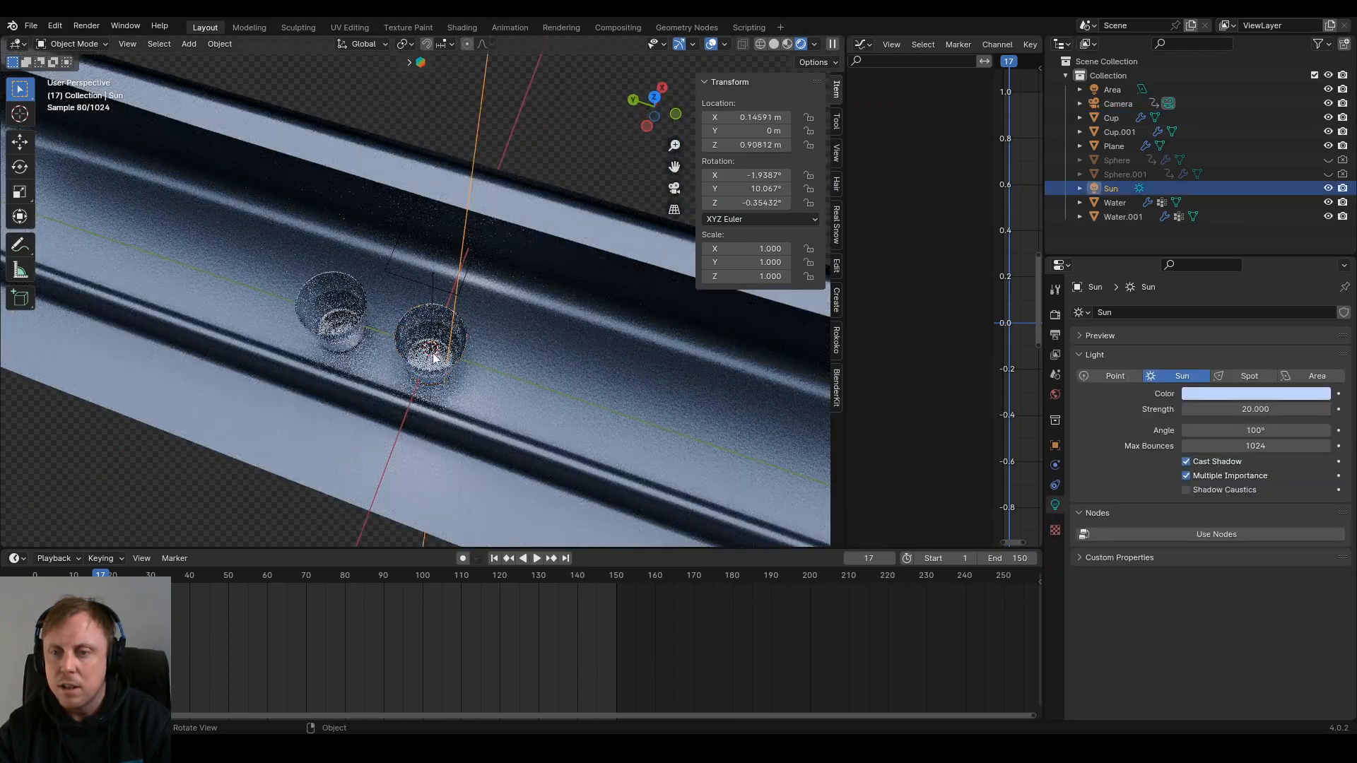
click(426, 359)
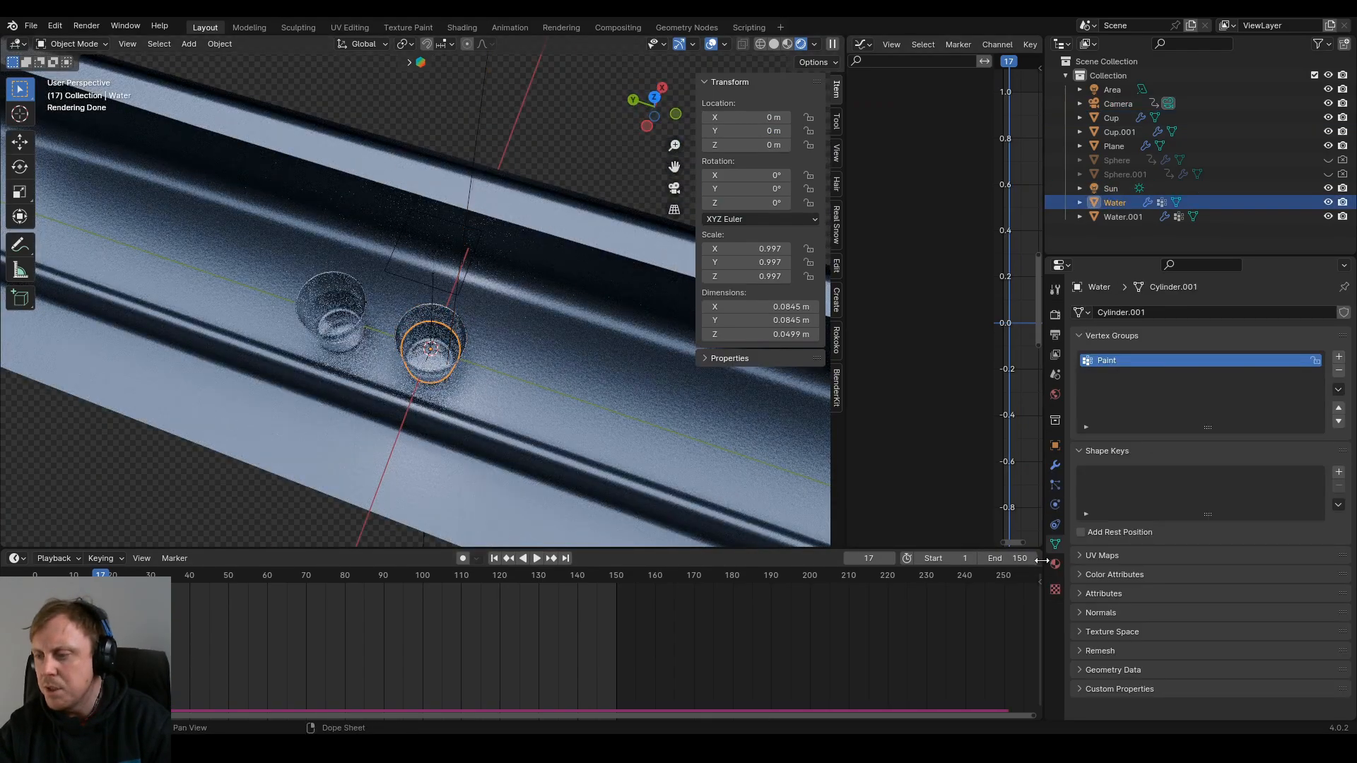
click(1055, 505)
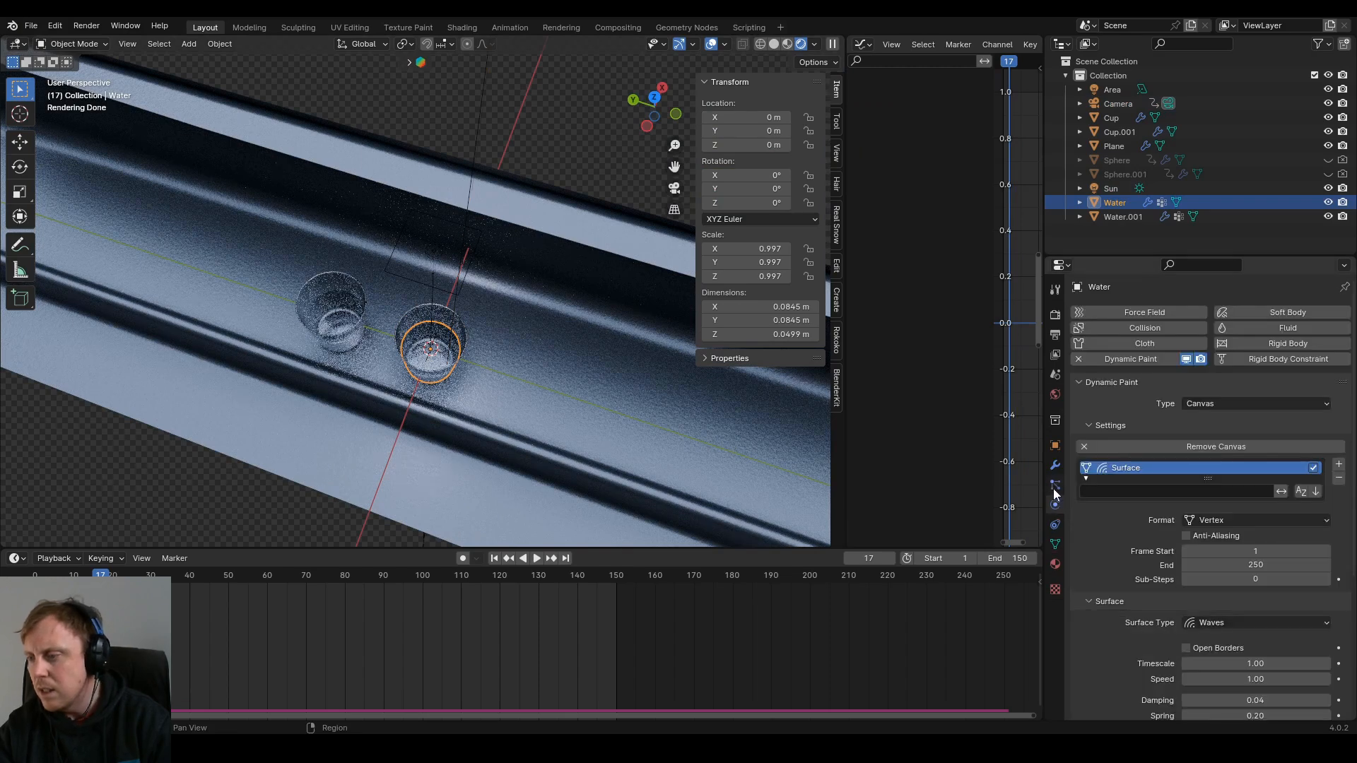
scroll(1123, 547, down, 5)
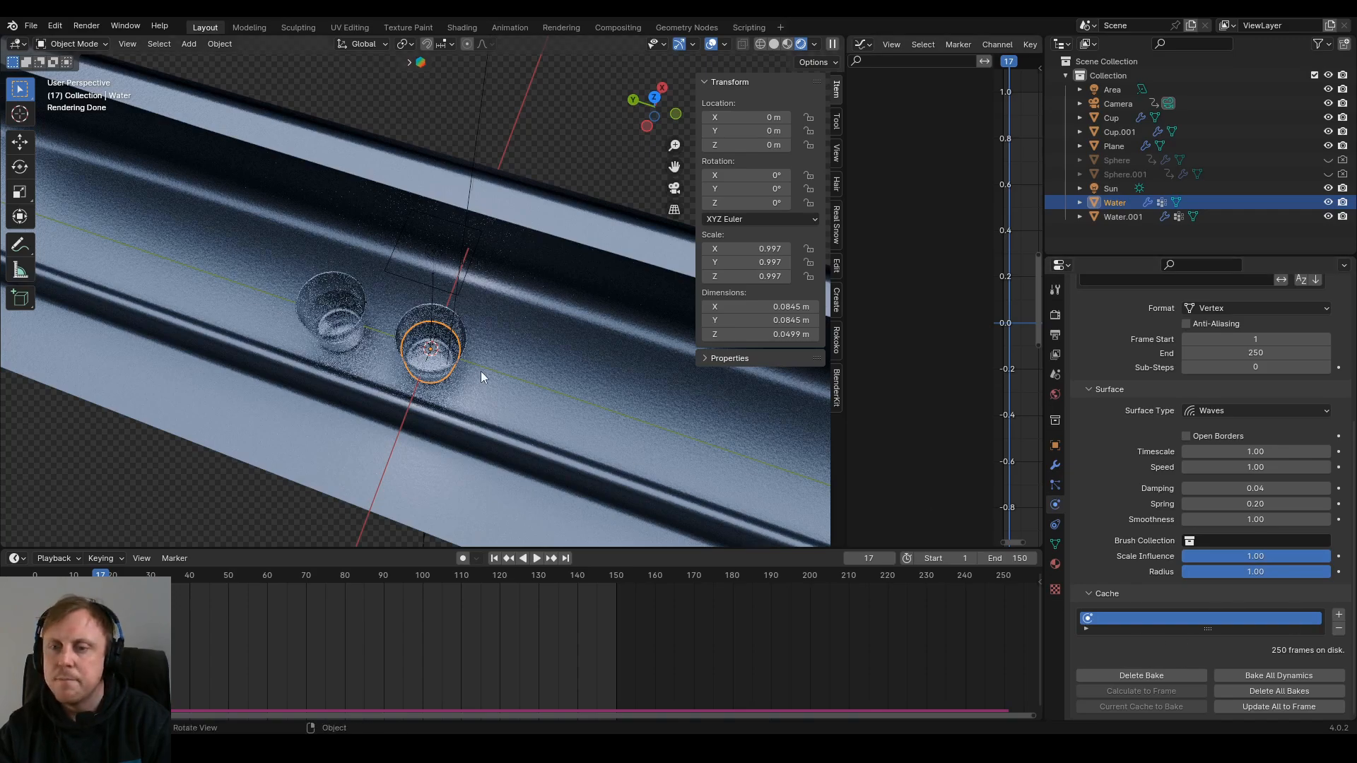
Step: Look at the cups from a lower angle, and open the render commands
middle_drag(530, 358, 529, 289)
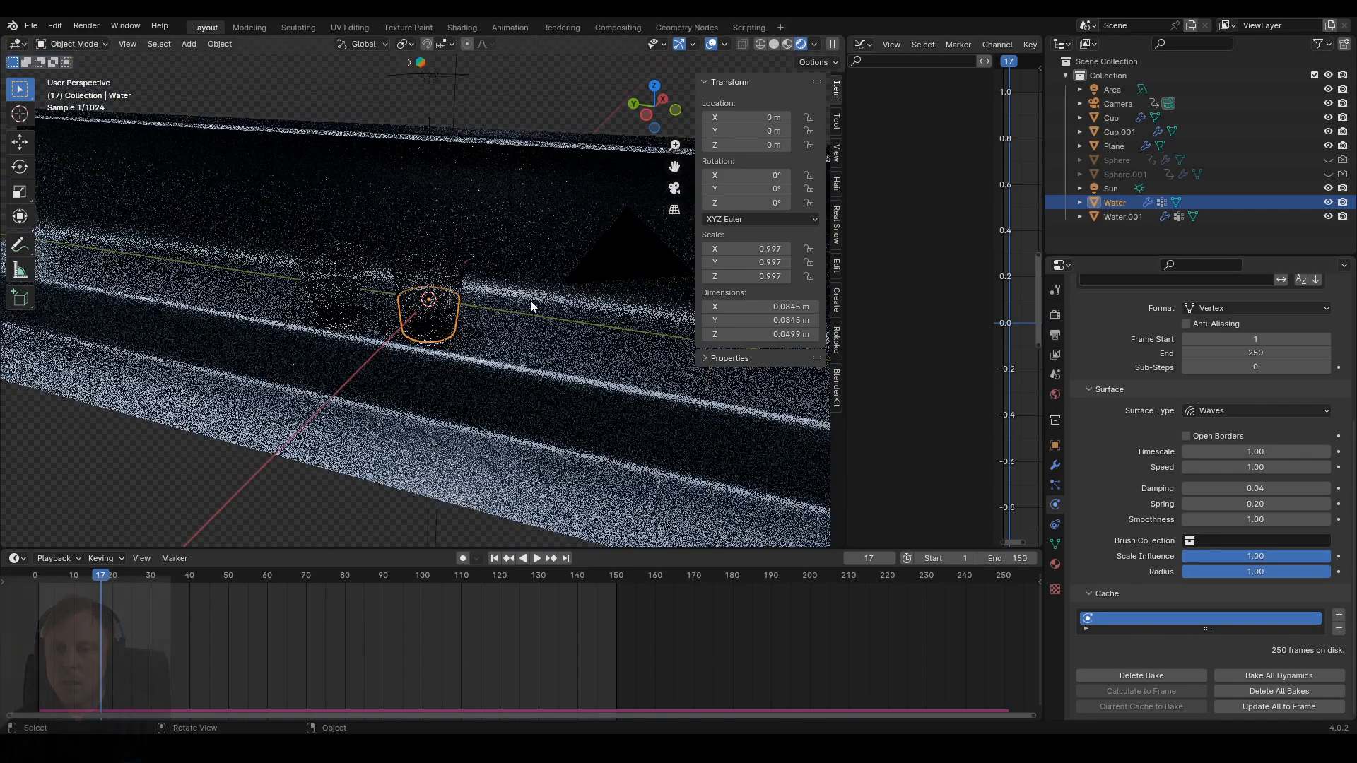
click(86, 26)
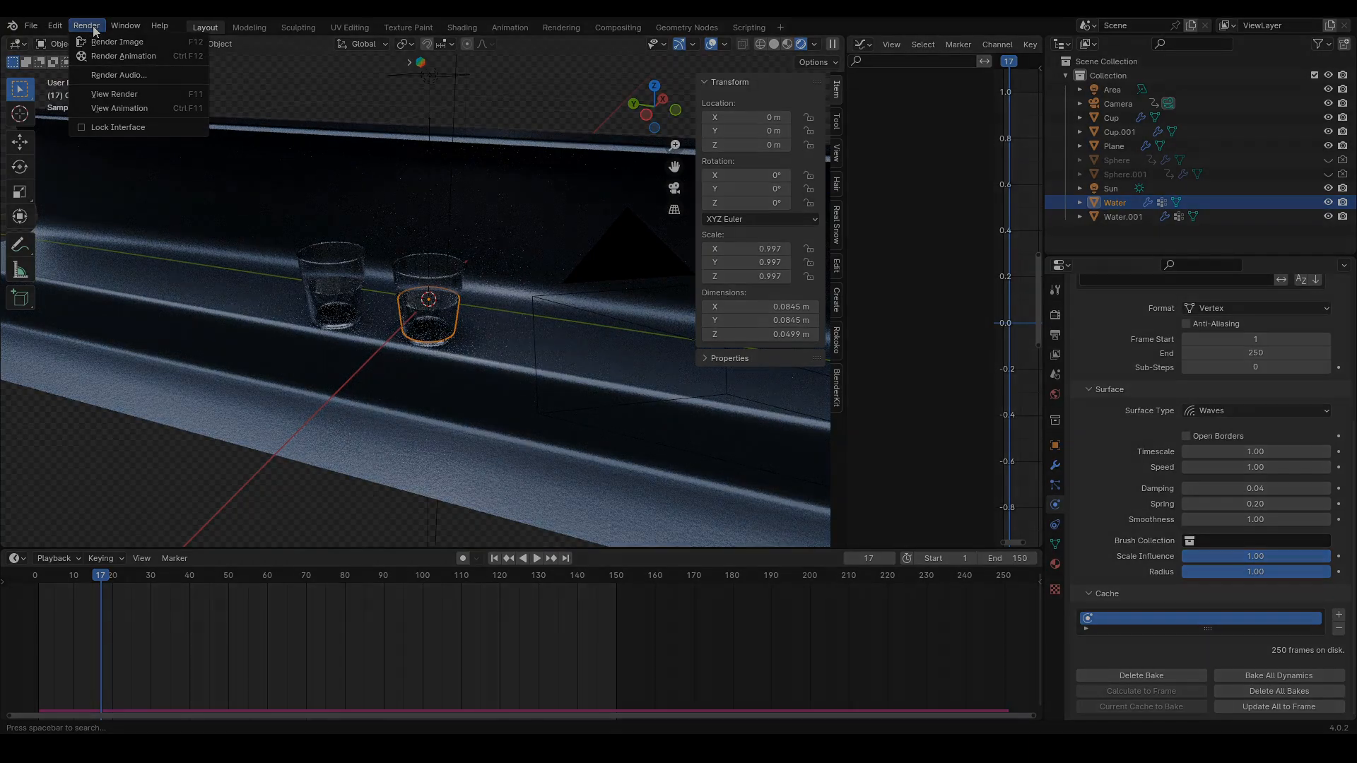